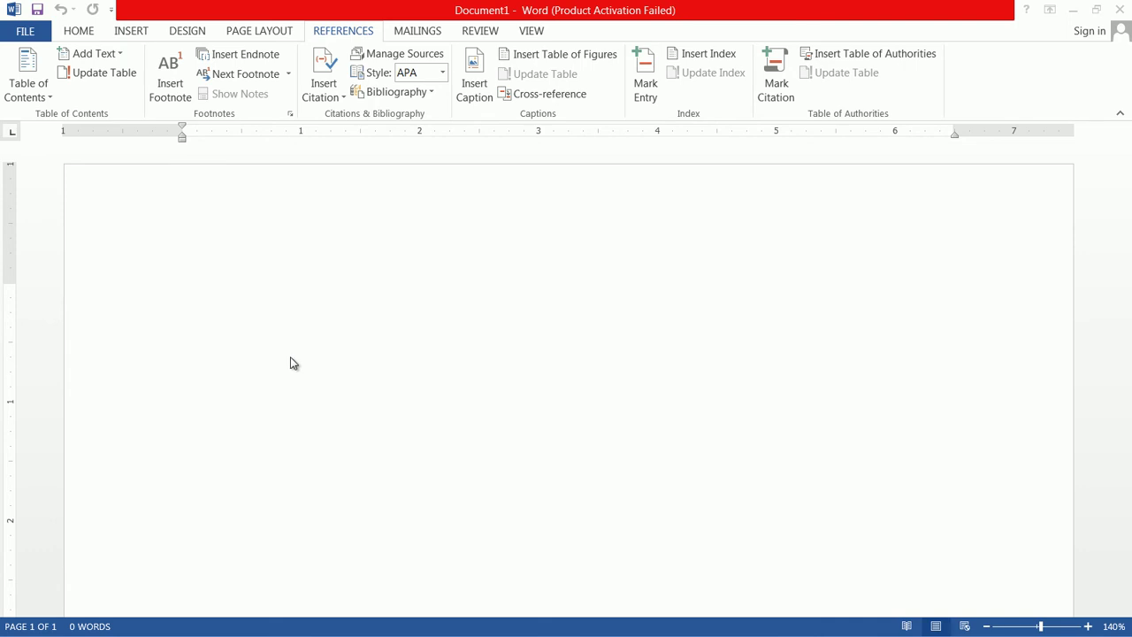
Step: Insert a blank page and enter the text "Heading1" at the start of page 2
left_click(135, 37)
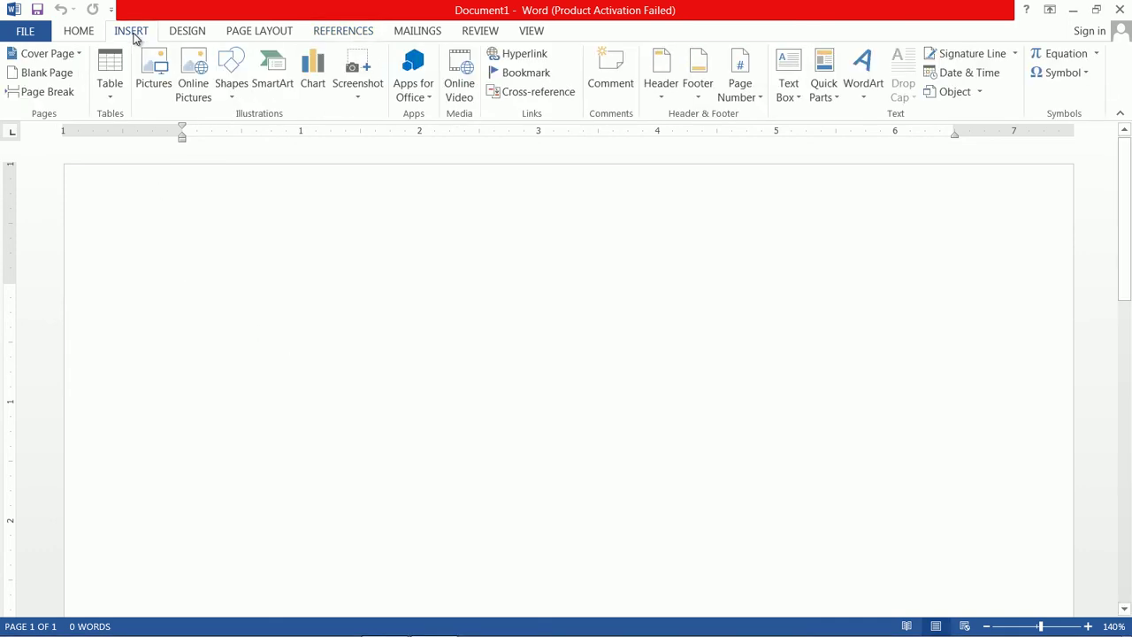
left_click(46, 73)
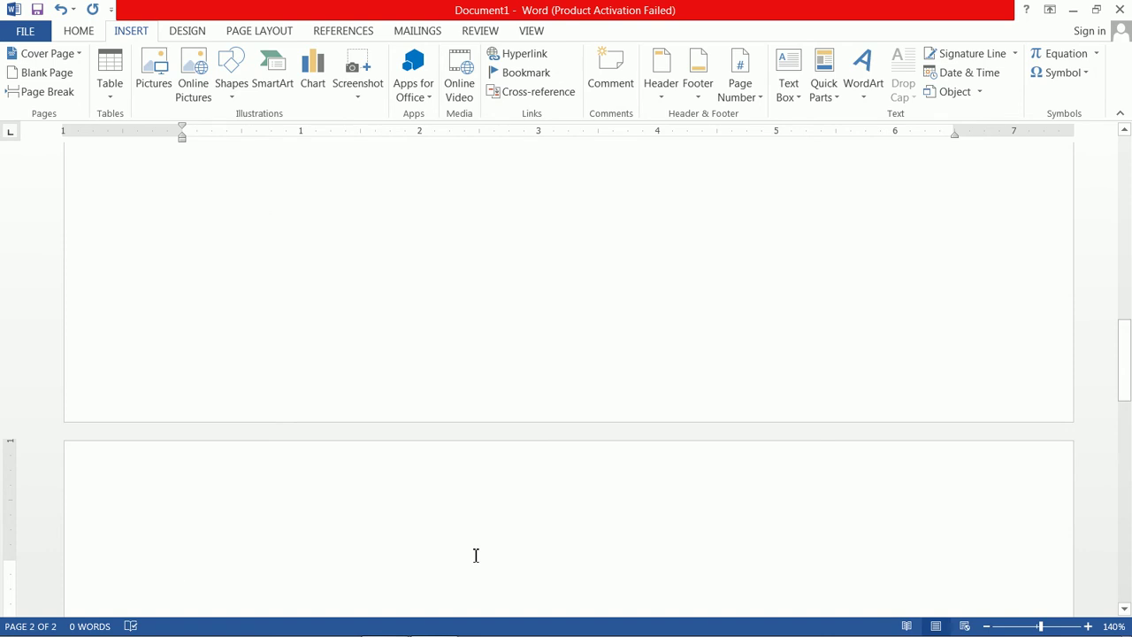
type("He")
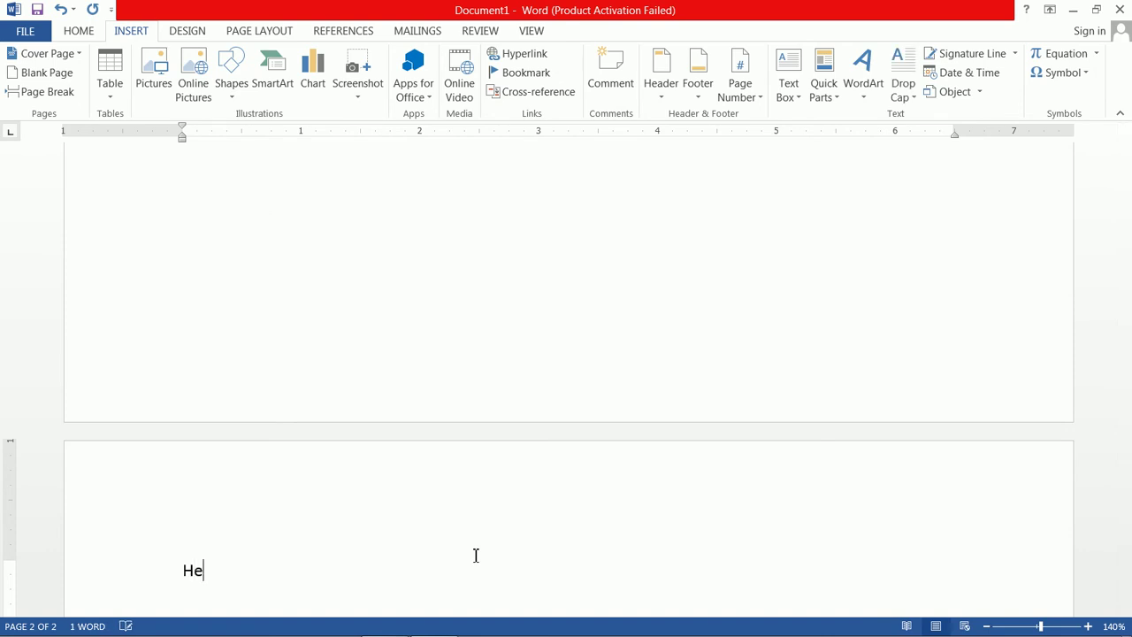
type("ading1")
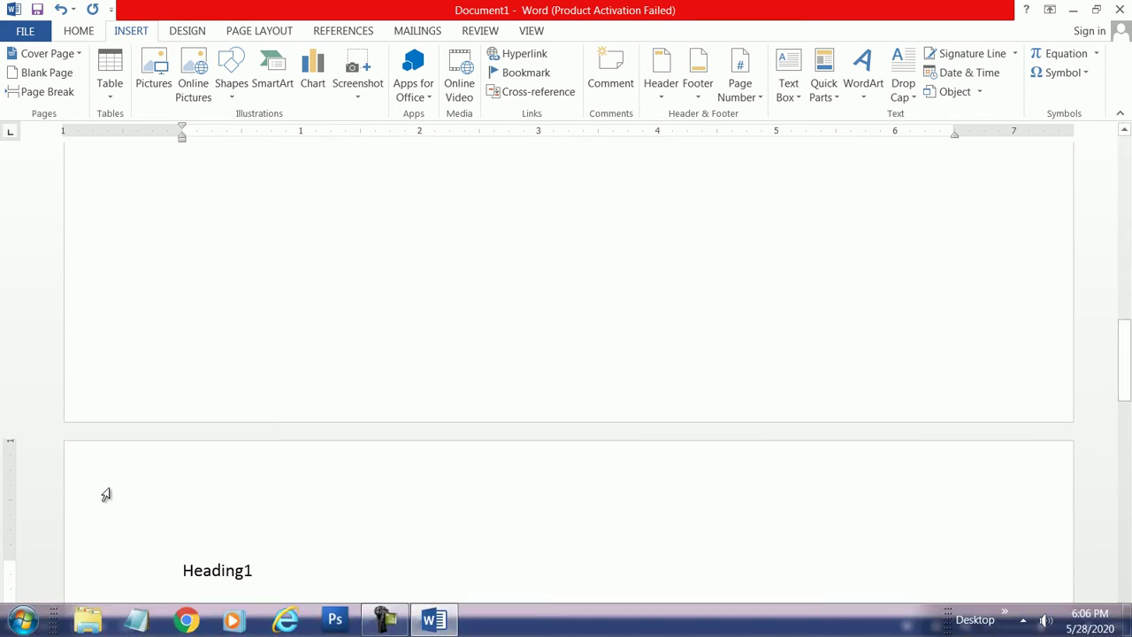
Step: Apply the Heading 1 style to the "Heading1" text on page 2
left_click_drag(186, 571, 258, 577)
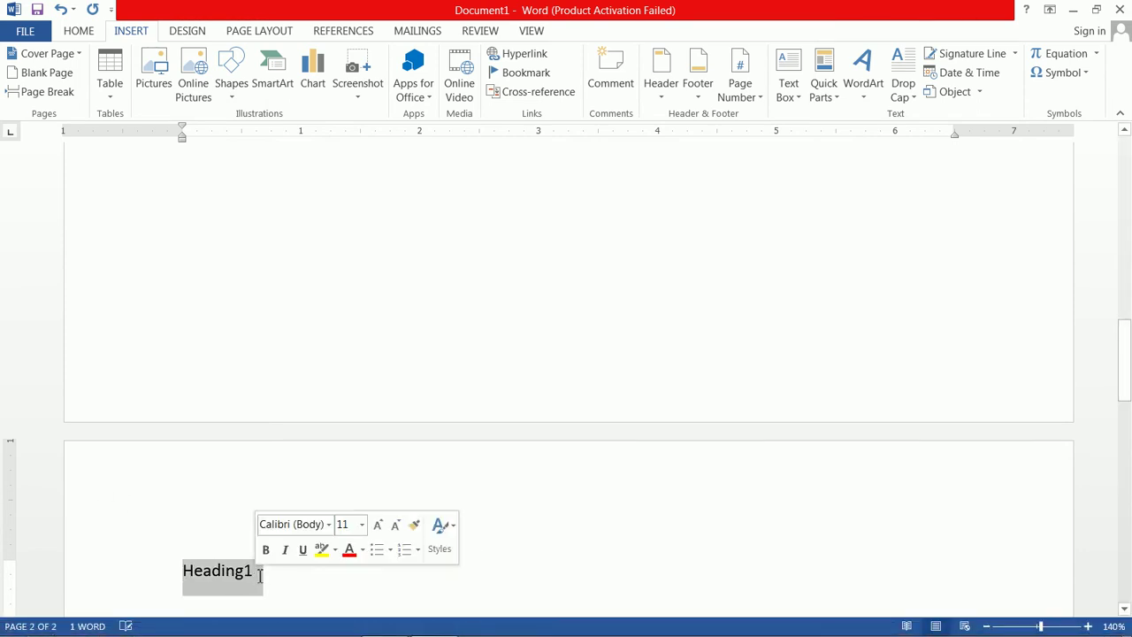
left_click(443, 529)
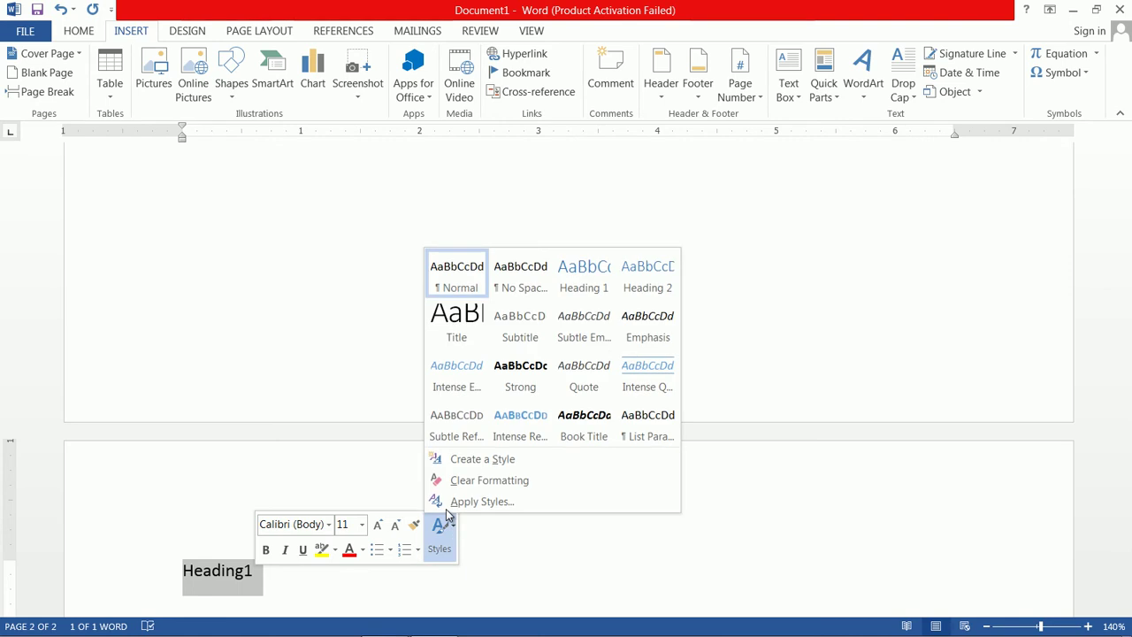
left_click(587, 266)
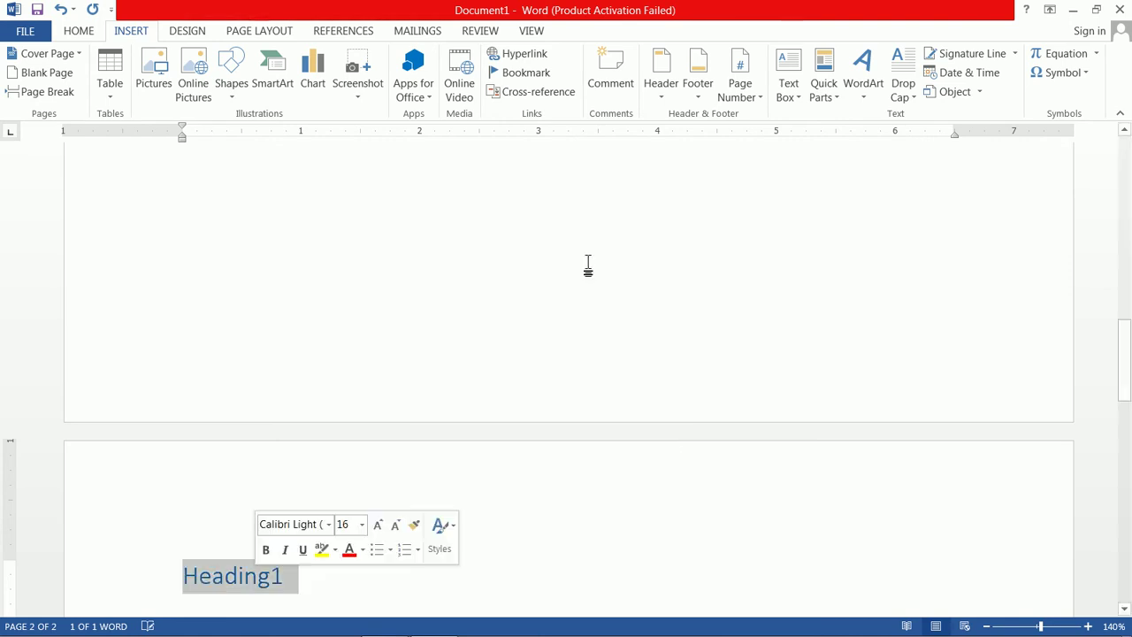
left_click(341, 593)
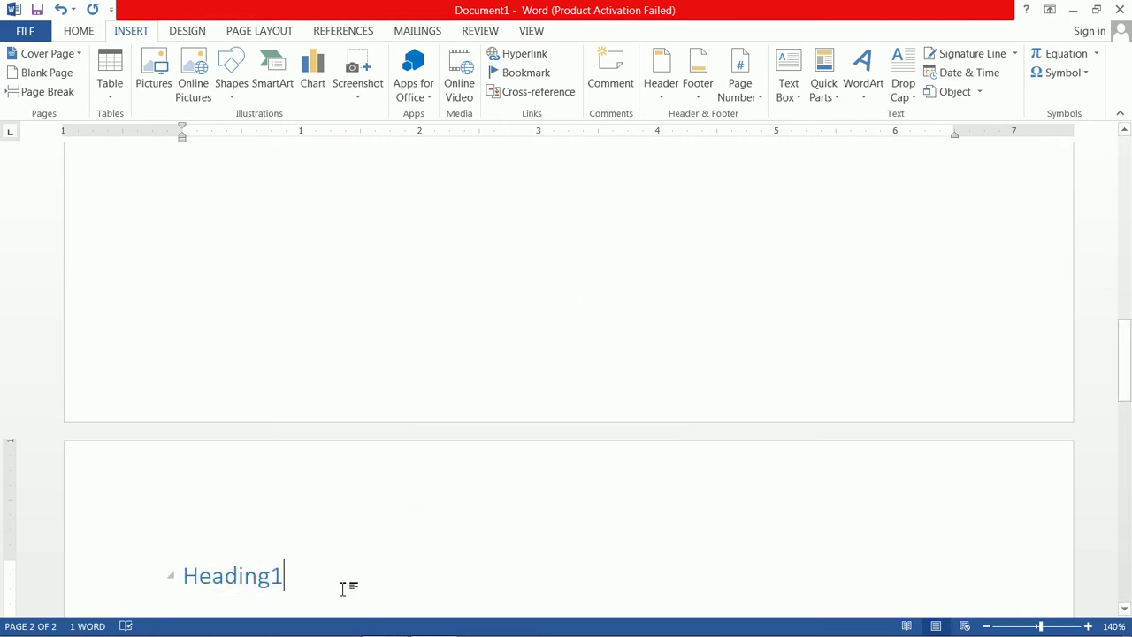
Step: Add two more pages with page breaks after "Heading1", titled "Heading2" and "Heading3"
left_click(63, 99)
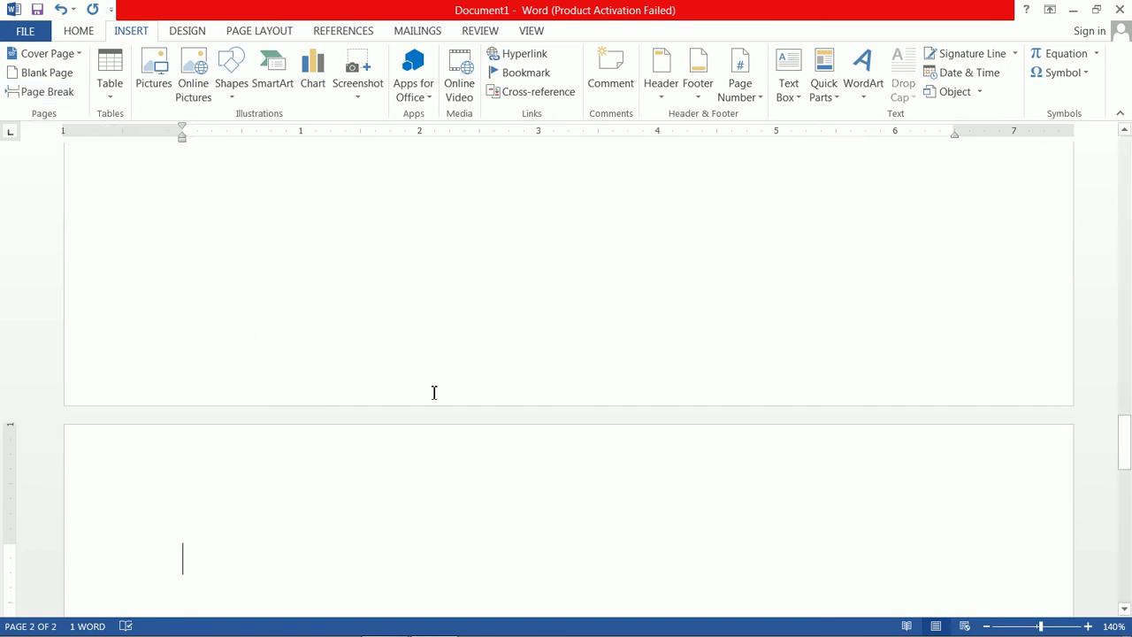
type("Heading2")
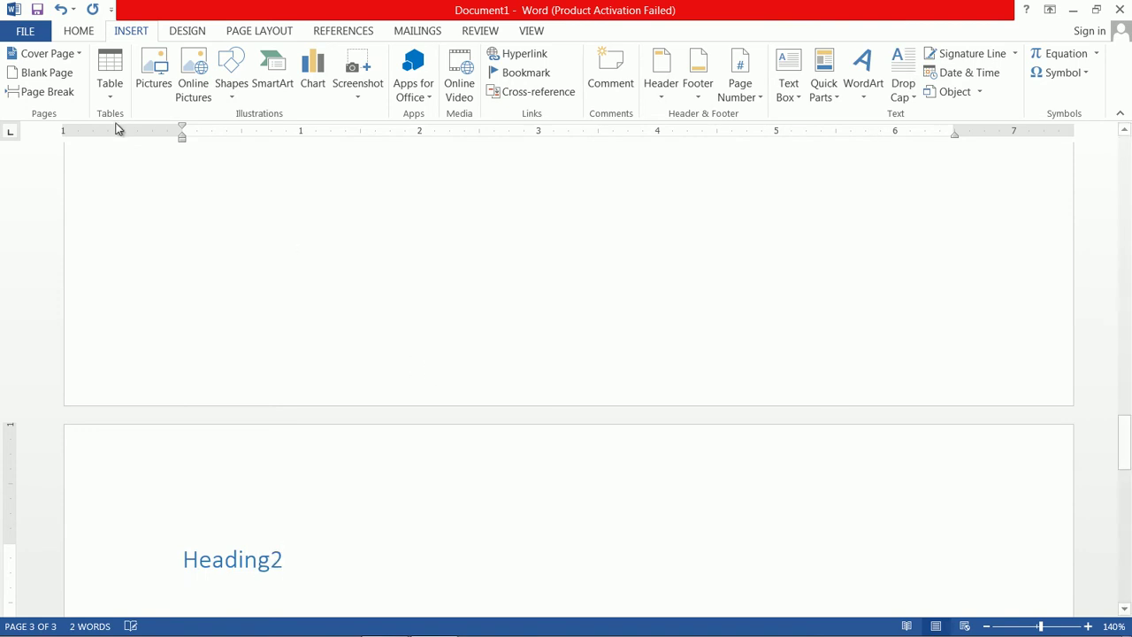
left_click(49, 92)
left_click(49, 92)
type("He")
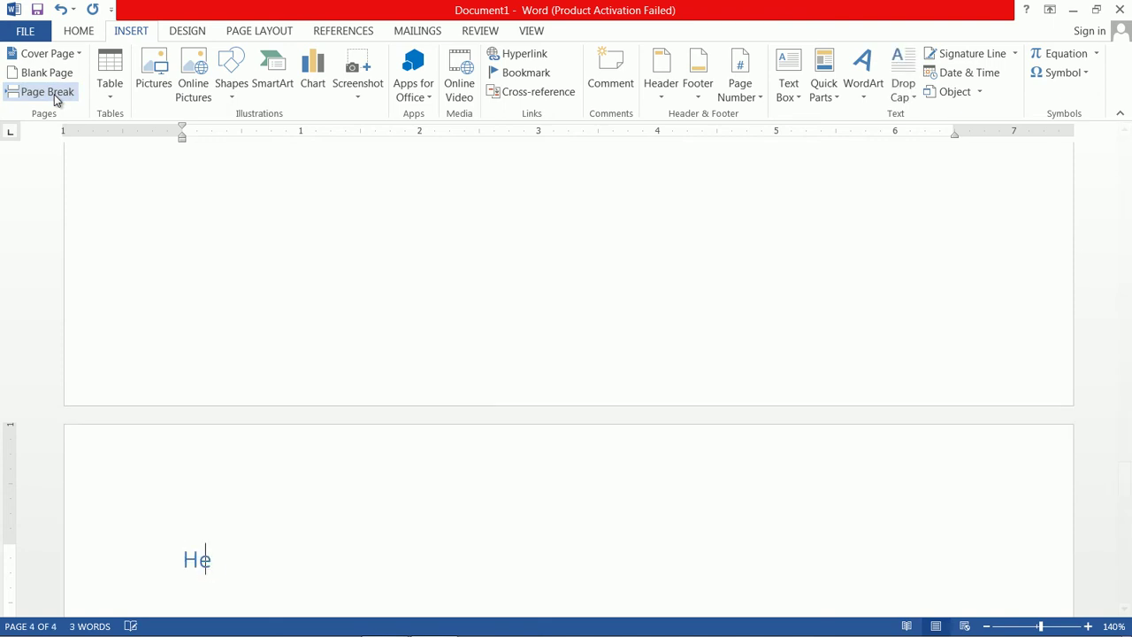
type("ading3")
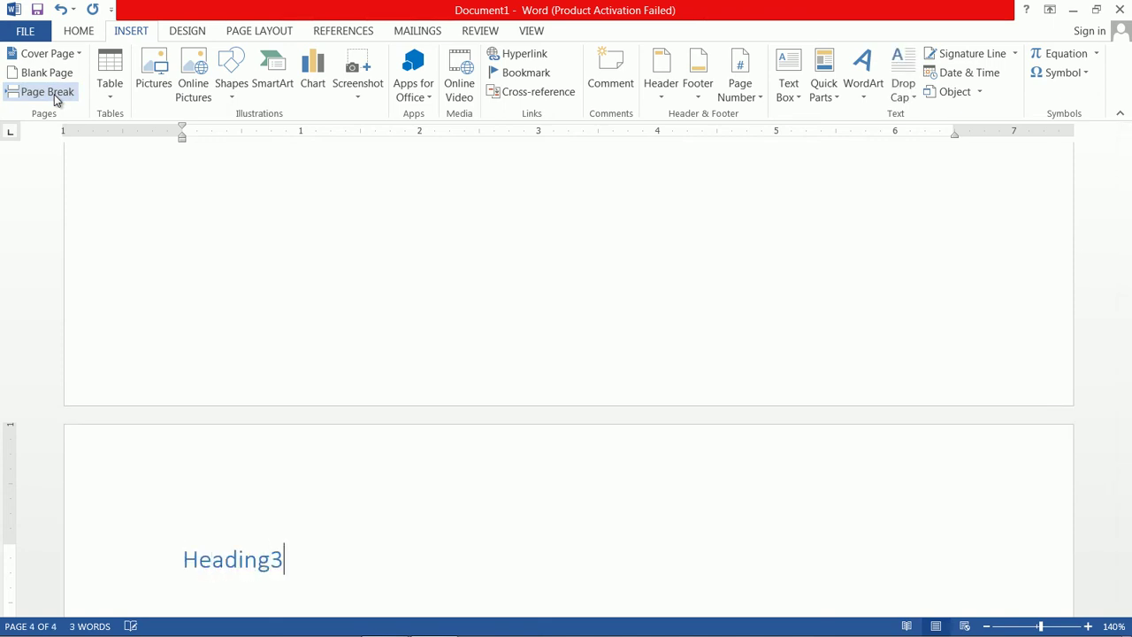
Step: Insert the built-in Automatic Table 1 table of contents on the empty first page
scroll(230, 235, "up", 15)
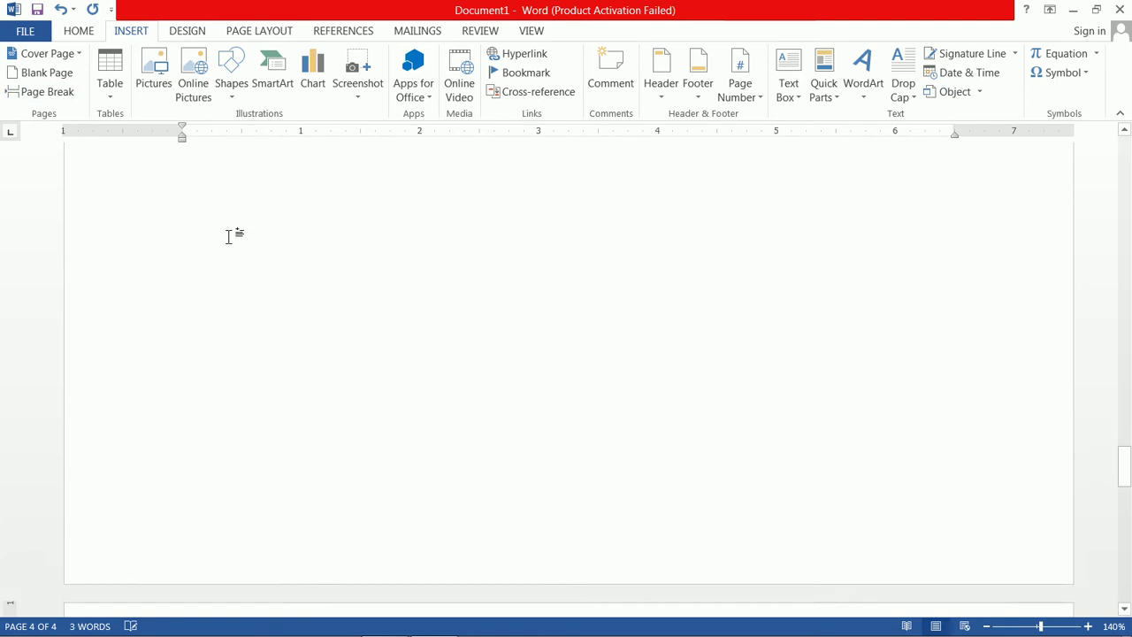
scroll(367, 298, "up", 10)
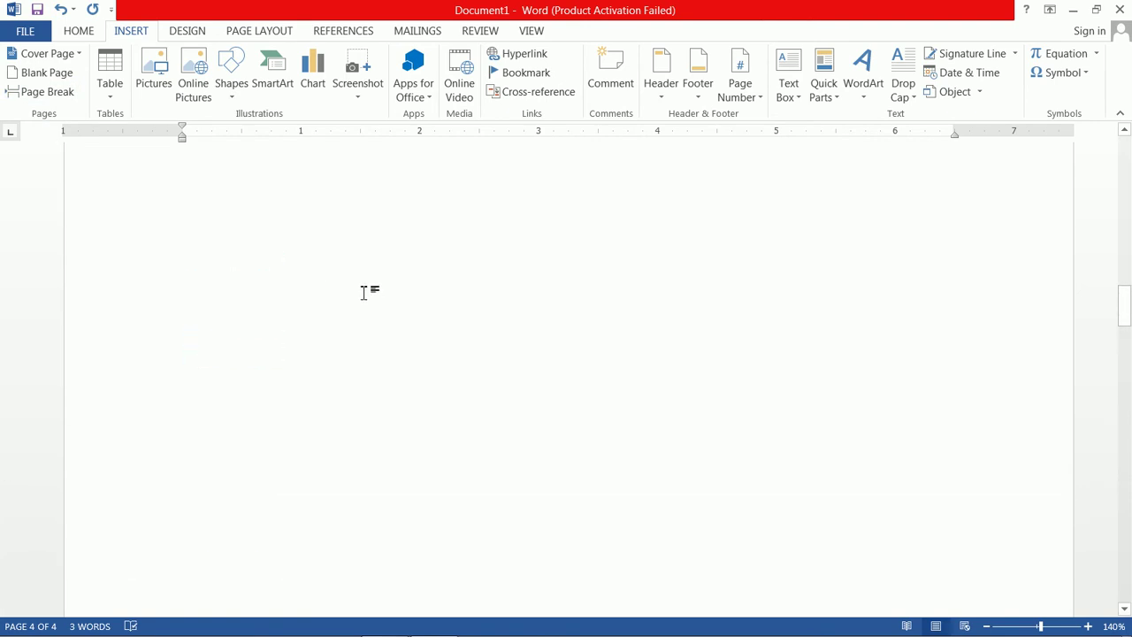
scroll(361, 293, "up", 10)
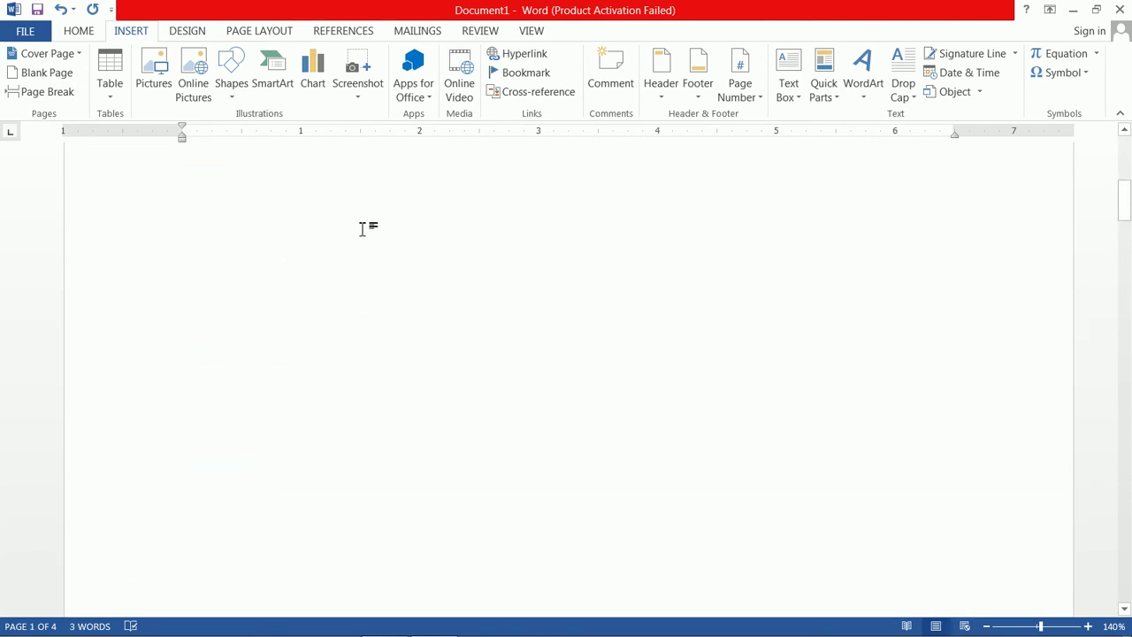
left_click(309, 237)
scroll(310, 237, "up", 1)
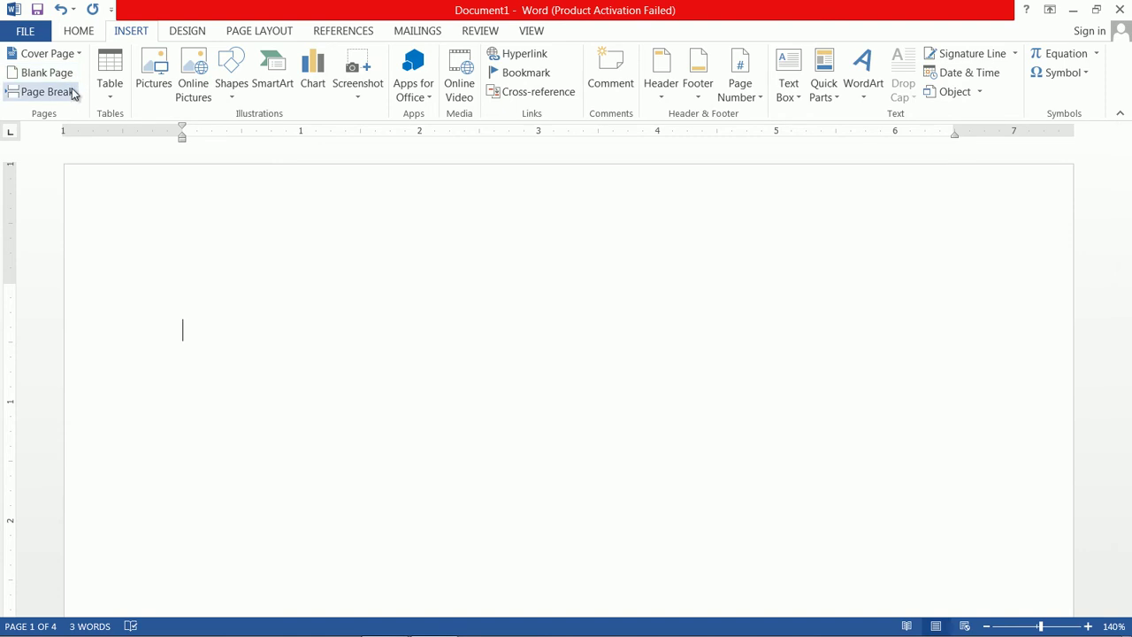
left_click(354, 33)
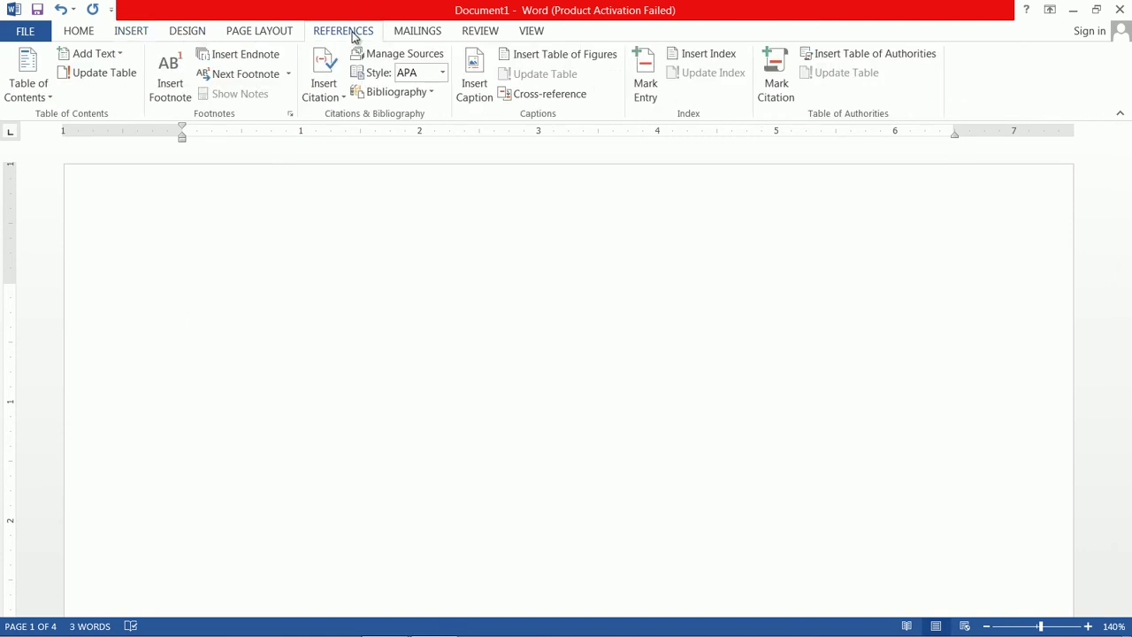
left_click(32, 97)
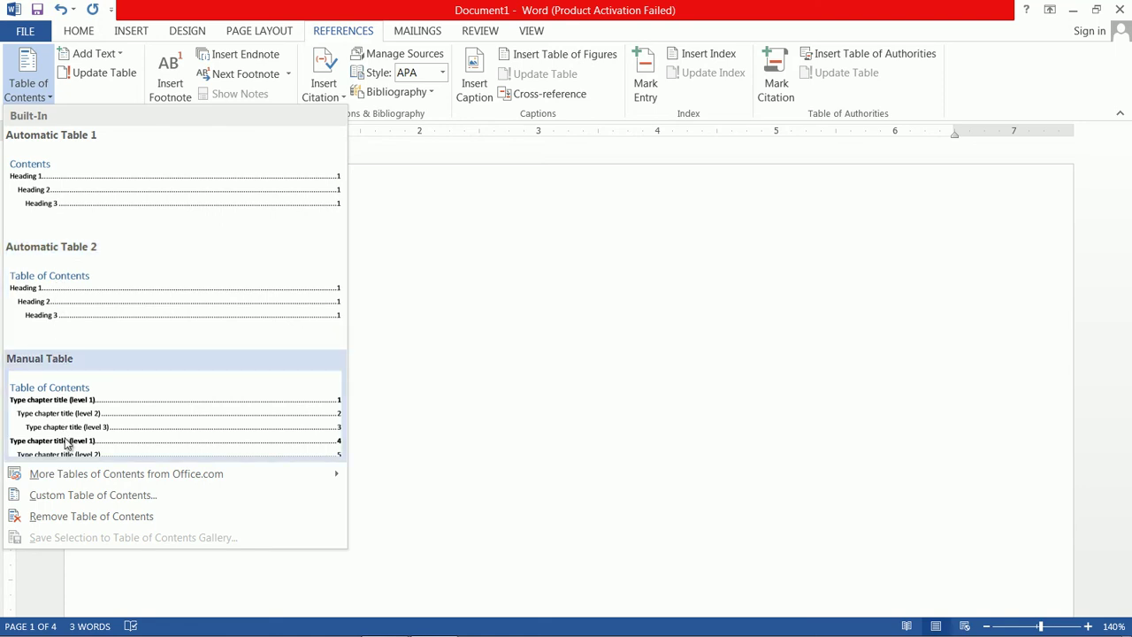
left_click(125, 198)
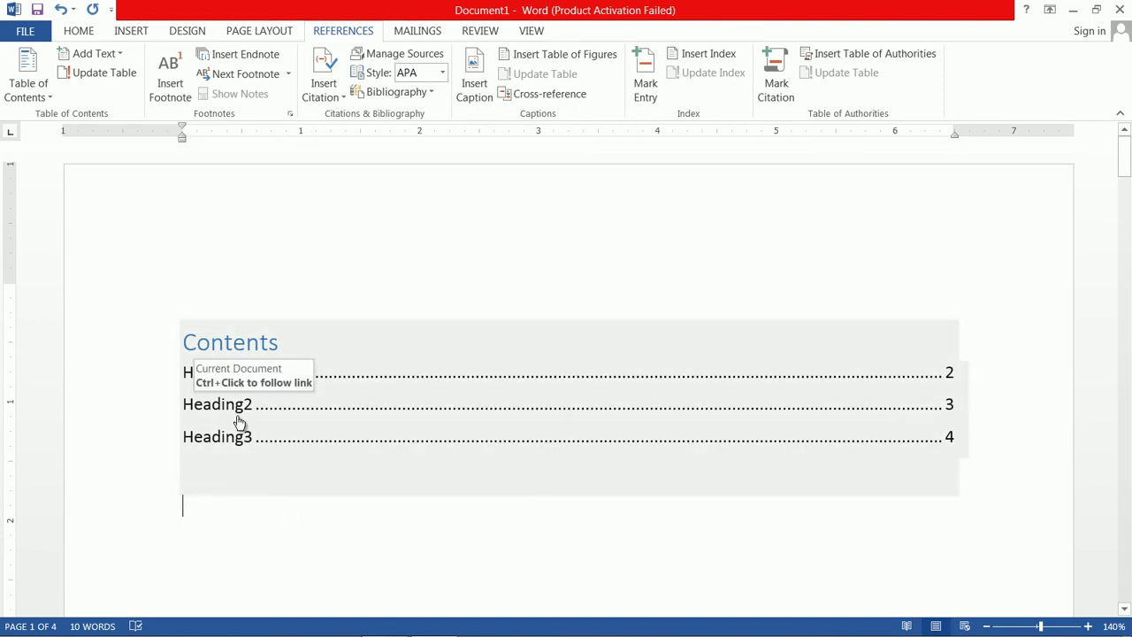
Step: Follow the Heading2 link in the table of contents and return to the contents page
left_click(234, 409, "ctrl")
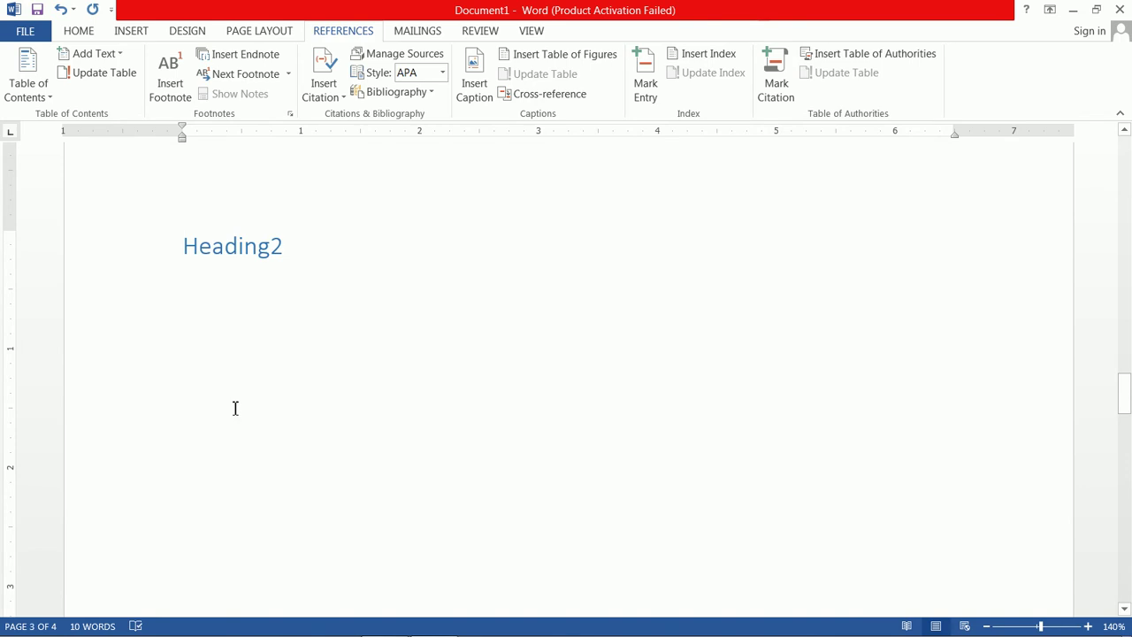
scroll(240, 404, "up", 15)
scroll(249, 392, "up", 20)
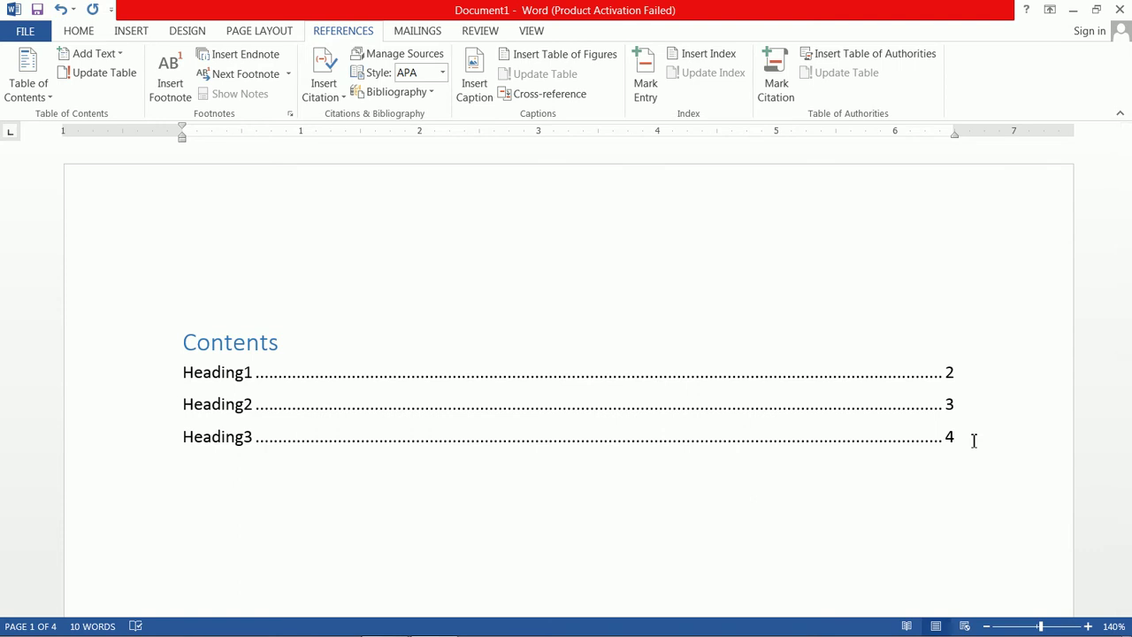
Step: Generate two paragraphs of sample text below "Heading1" with =rand(2)
scroll(884, 370, "down", 5)
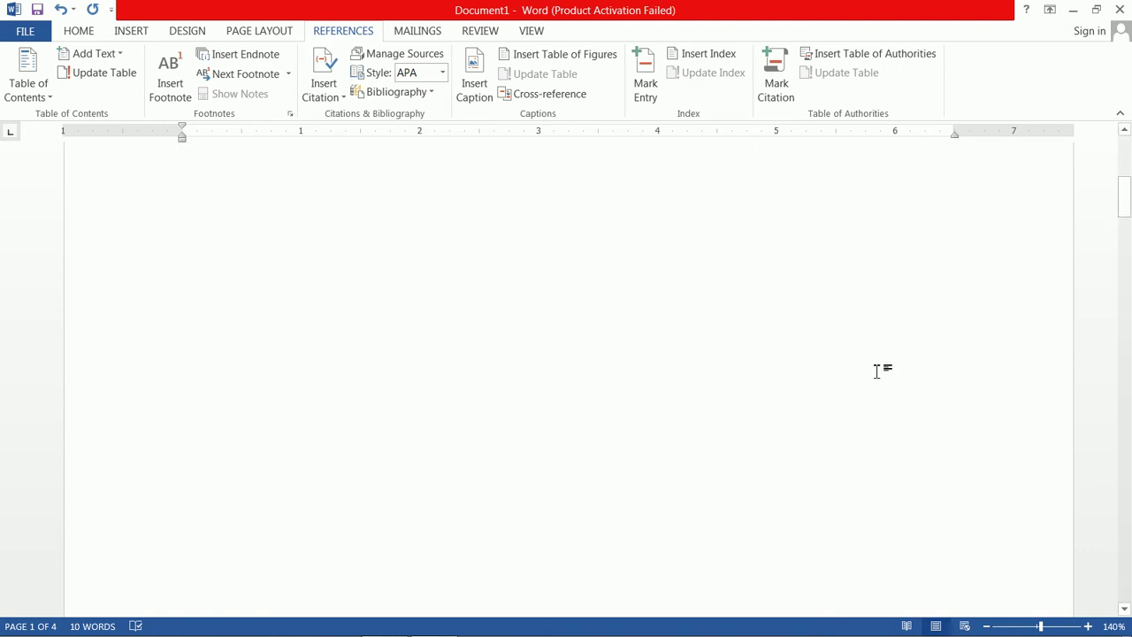
scroll(862, 372, "down", 5)
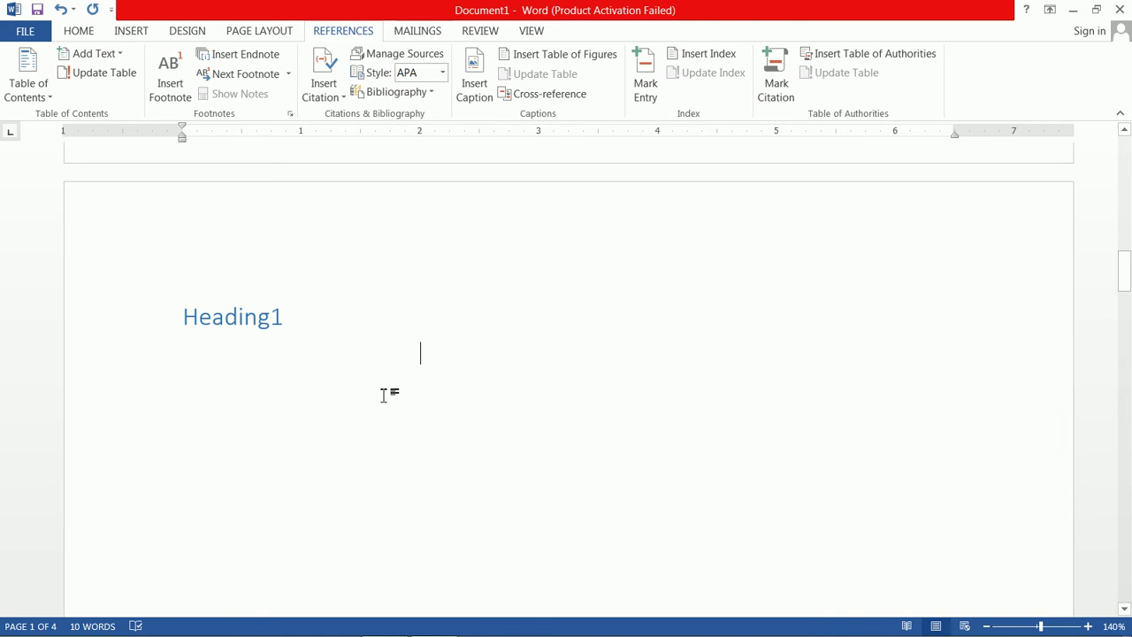
left_click(384, 395)
left_click(279, 362)
type("=rand(2")
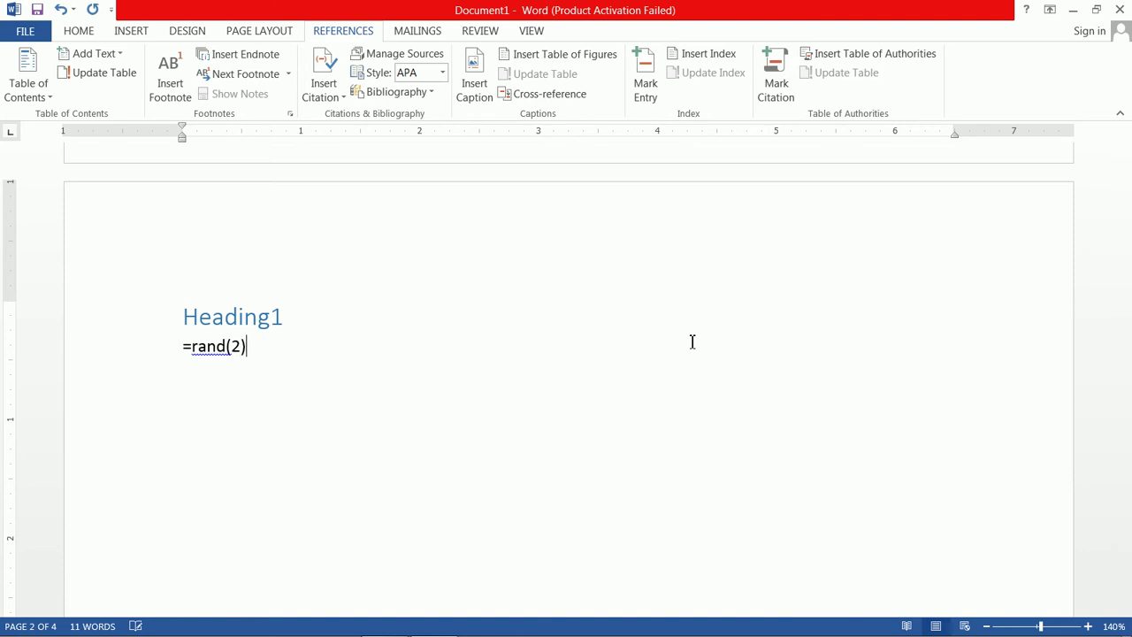
type(")")
key("Return")
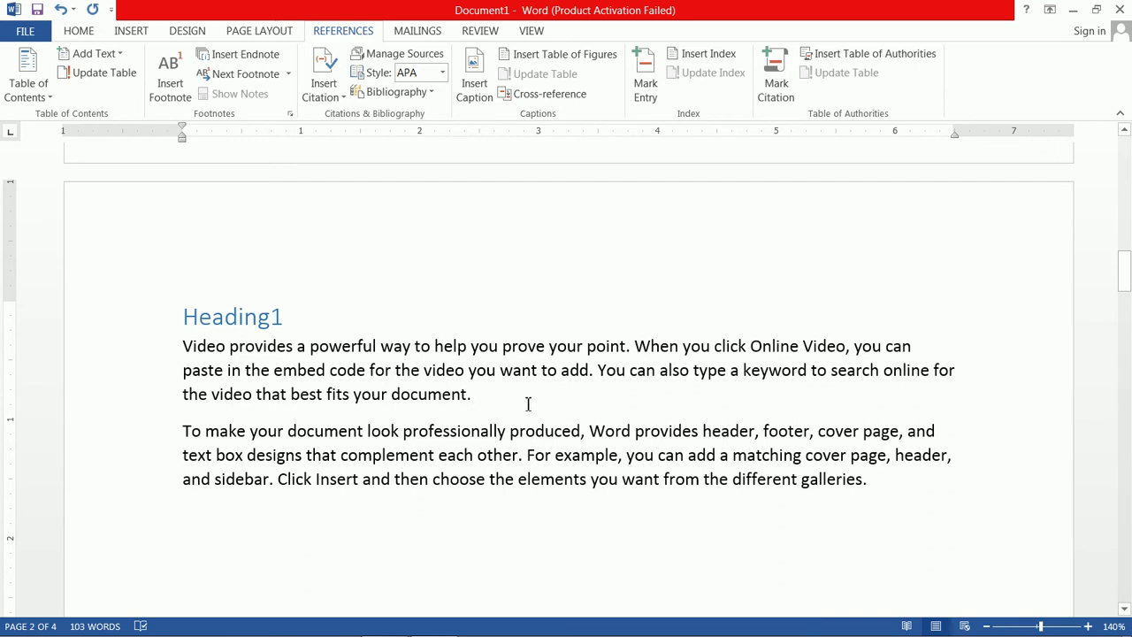
Step: Insert a footnote reading "Happy sunday" at the end of the first paragraph under "Heading1"
left_click(454, 396)
left_click(478, 397)
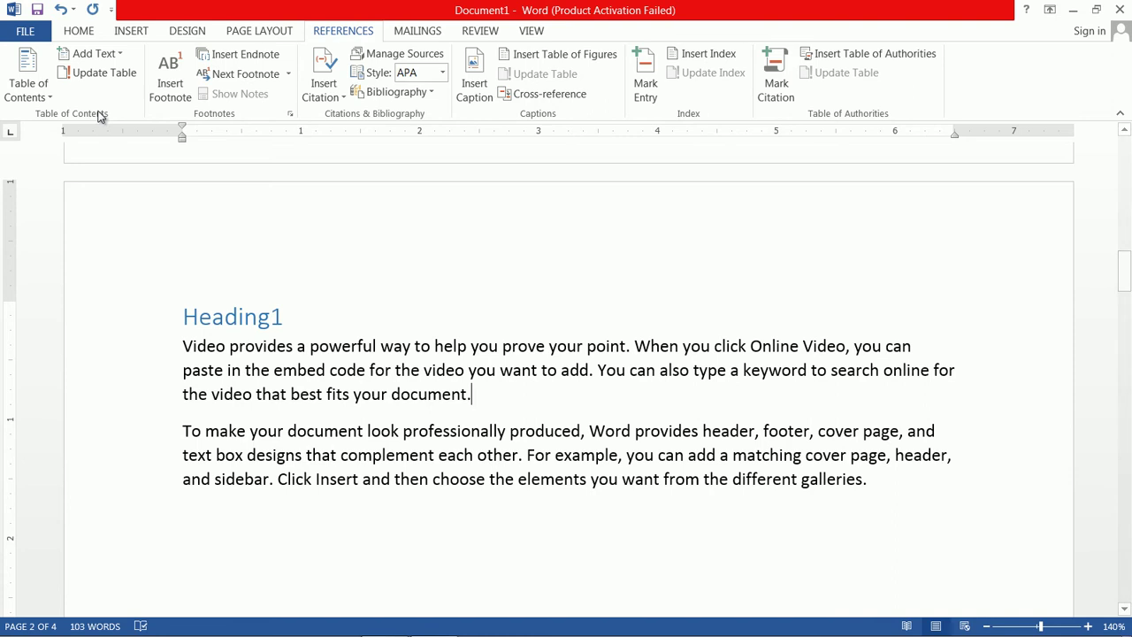
left_click(168, 85)
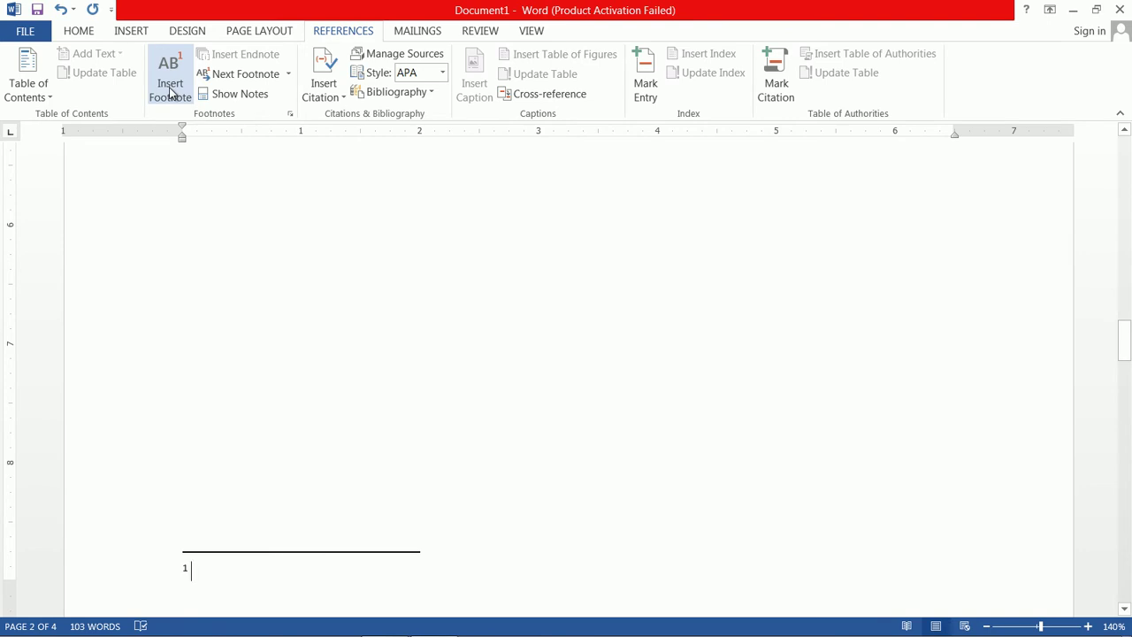
type("Happy")
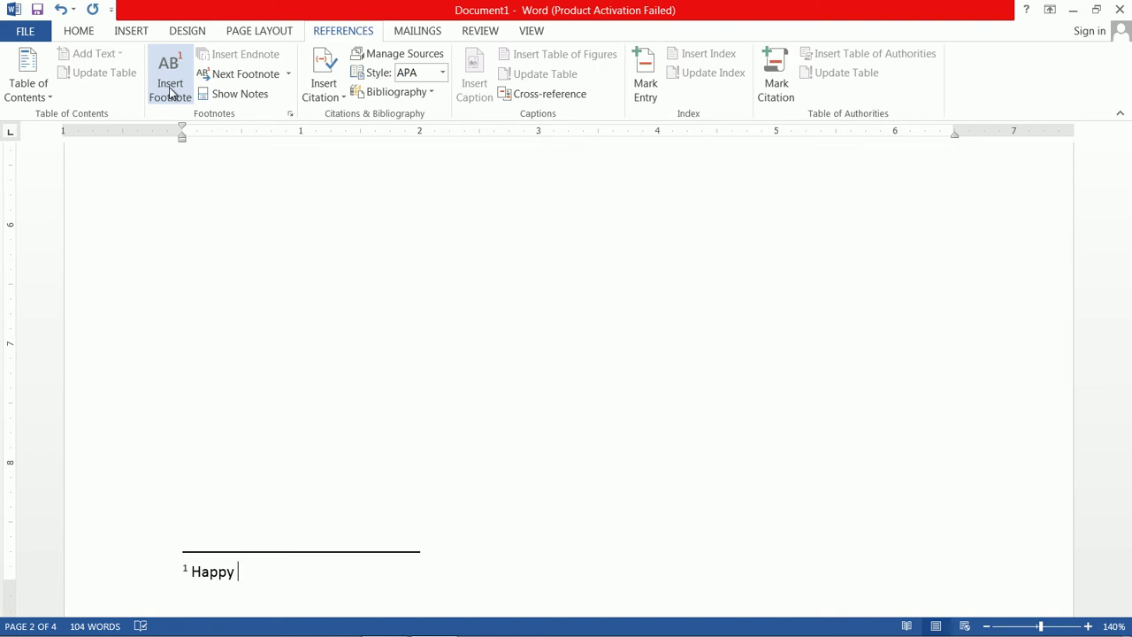
type("sunday")
Step: Insert a second footnote reading "Happy life" before "For example" in the second paragraph under "Heading1"
scroll(414, 28, "up", 4)
scroll(431, 87, "down", 1)
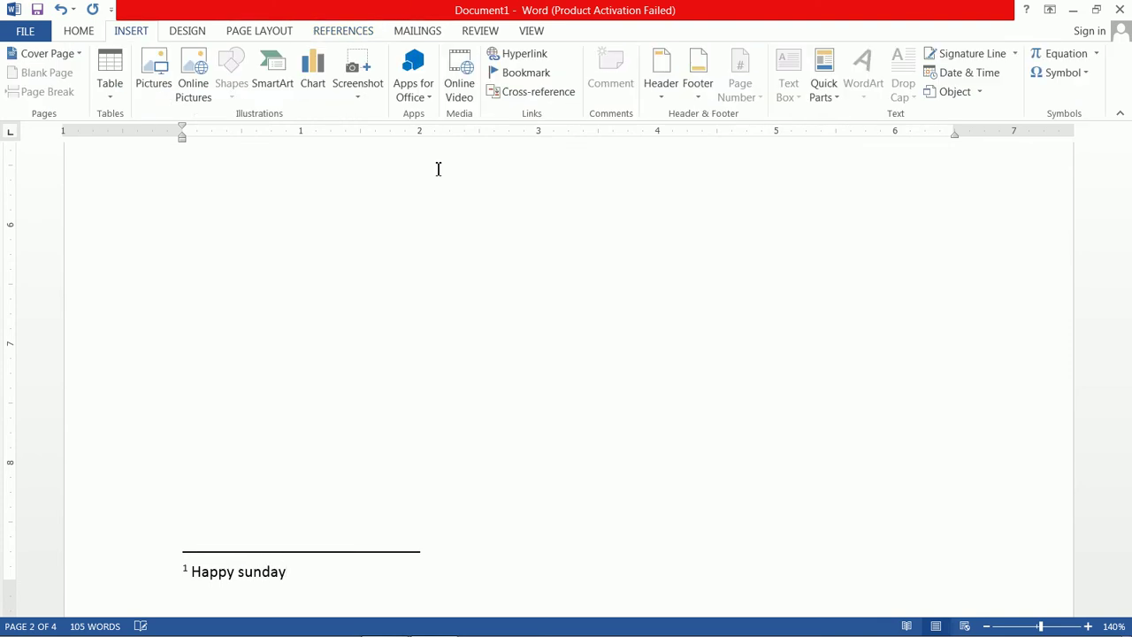
scroll(367, 204, "down", 3)
scroll(360, 211, "up", 15)
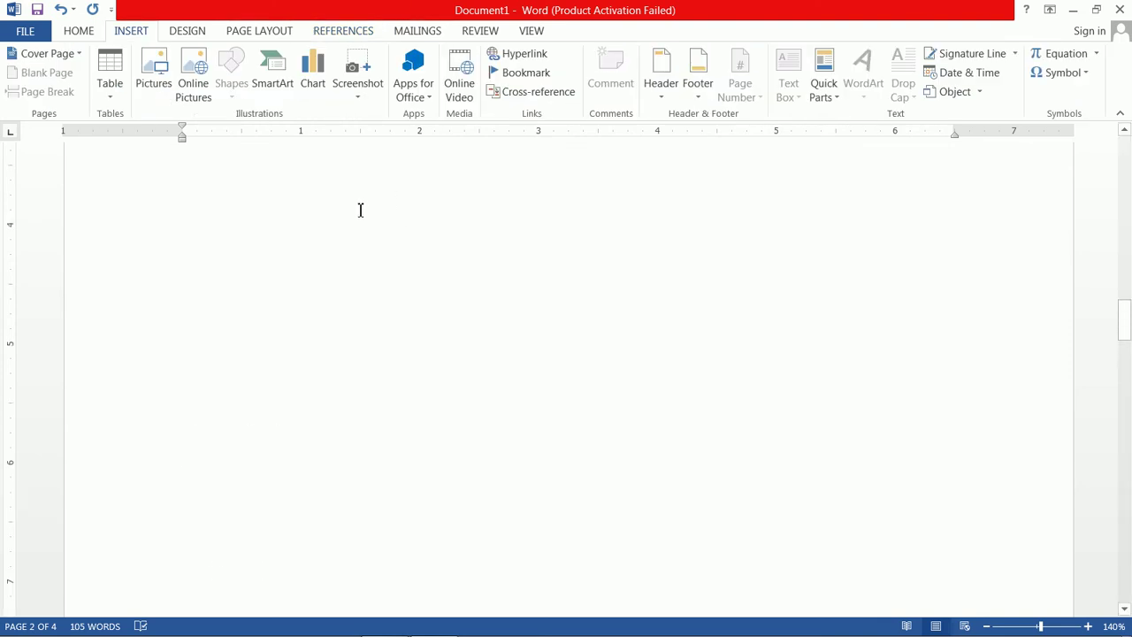
scroll(391, 260, "down", 3)
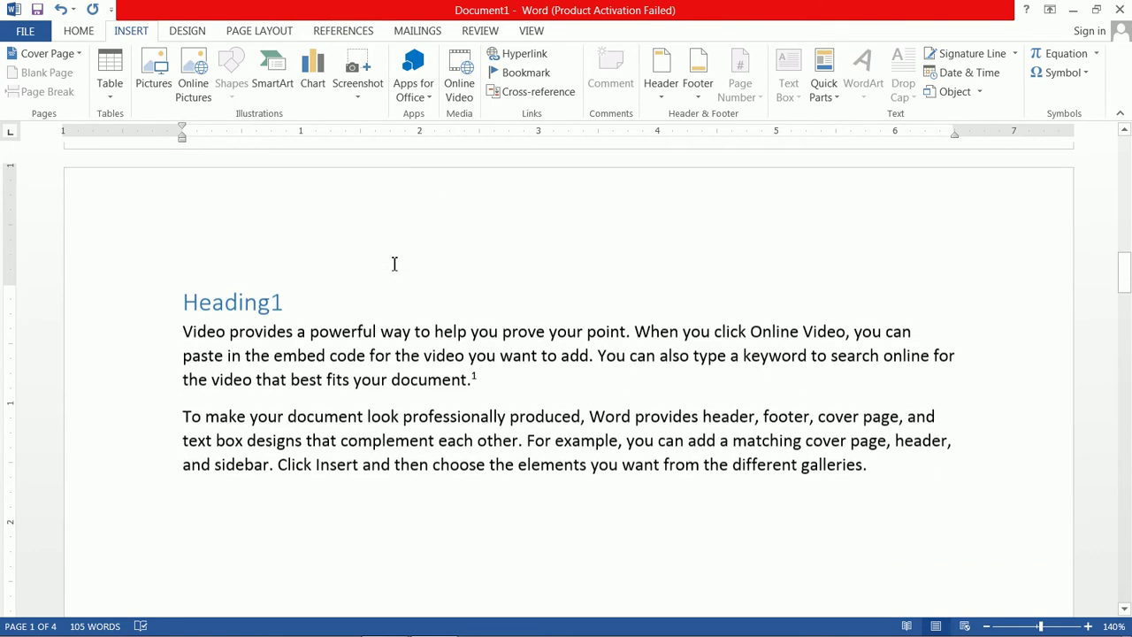
left_click(527, 440)
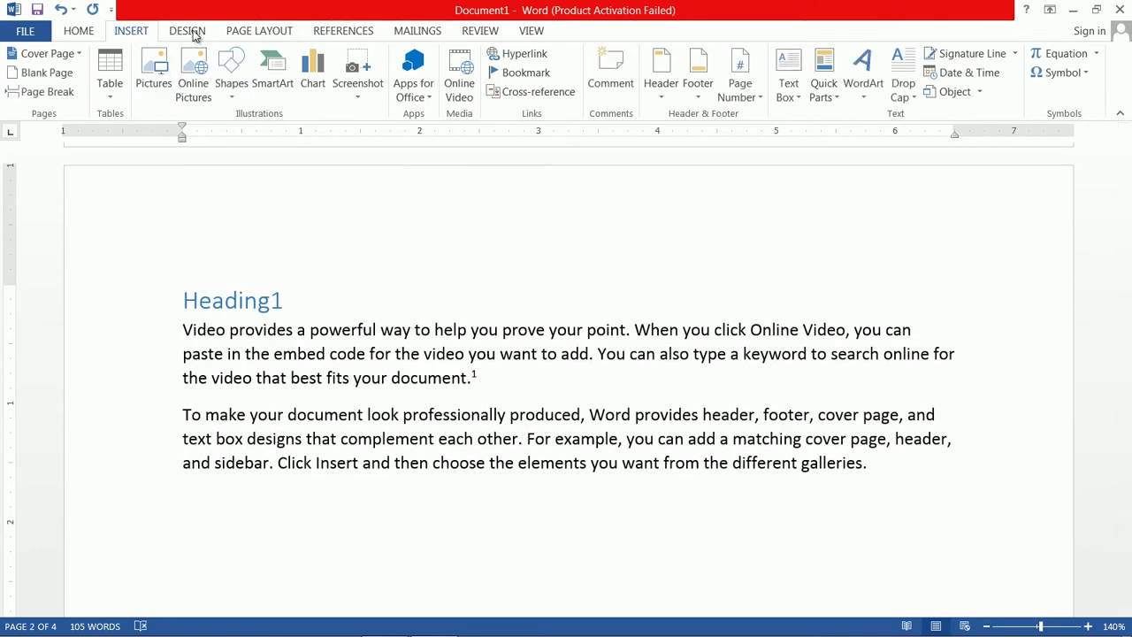
left_click(320, 33)
left_click(170, 83)
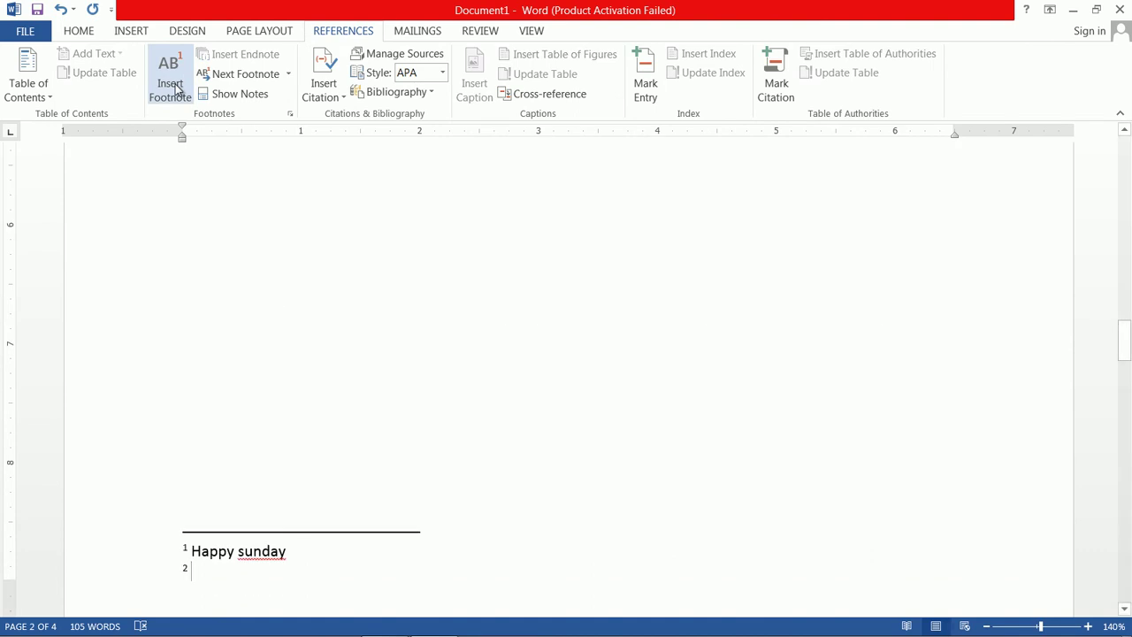
type("Happy life")
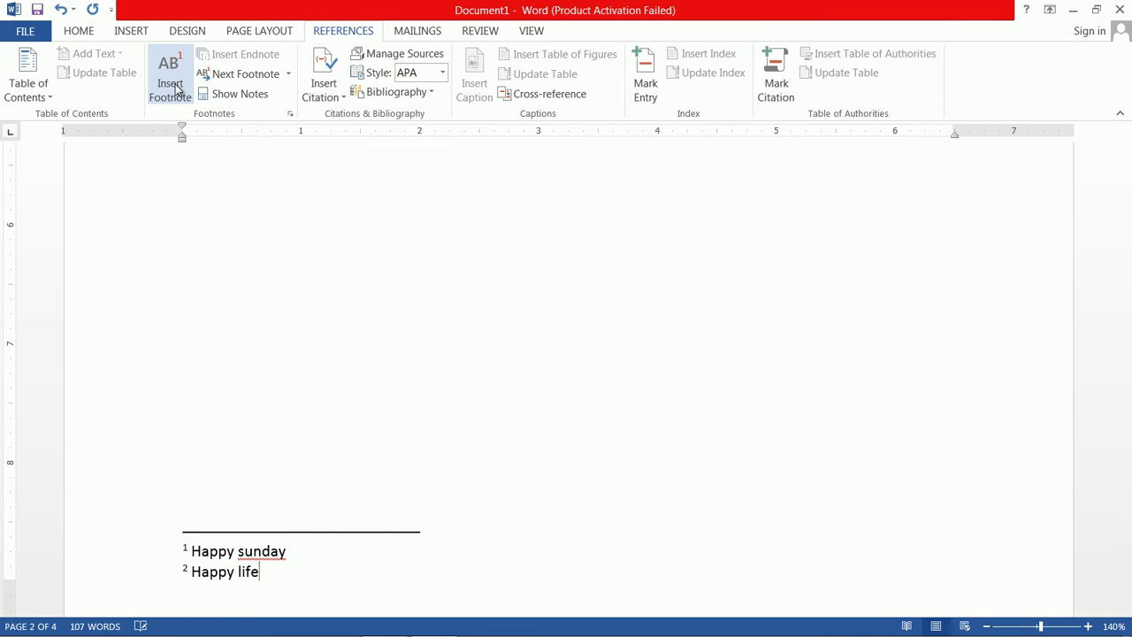
scroll(175, 88, "up", 4)
scroll(454, 306, "up", 6)
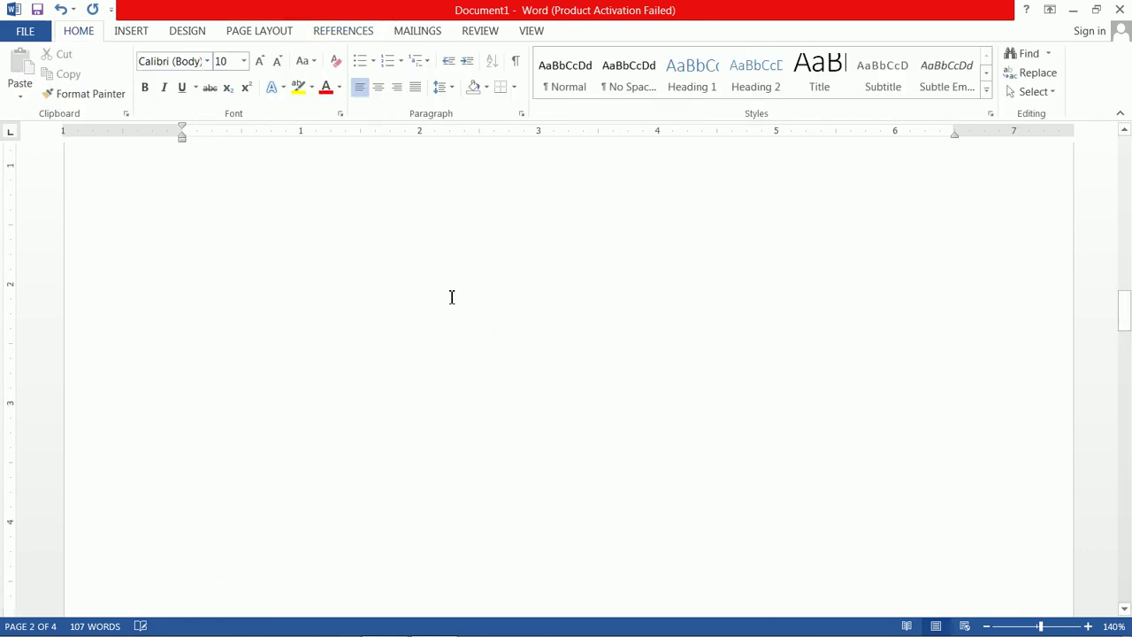
Step: Preview the notes attached to the footnote reference marks in the two paragraphs under "Heading1"
scroll(452, 297, "up", 8)
mouse_move(480, 317)
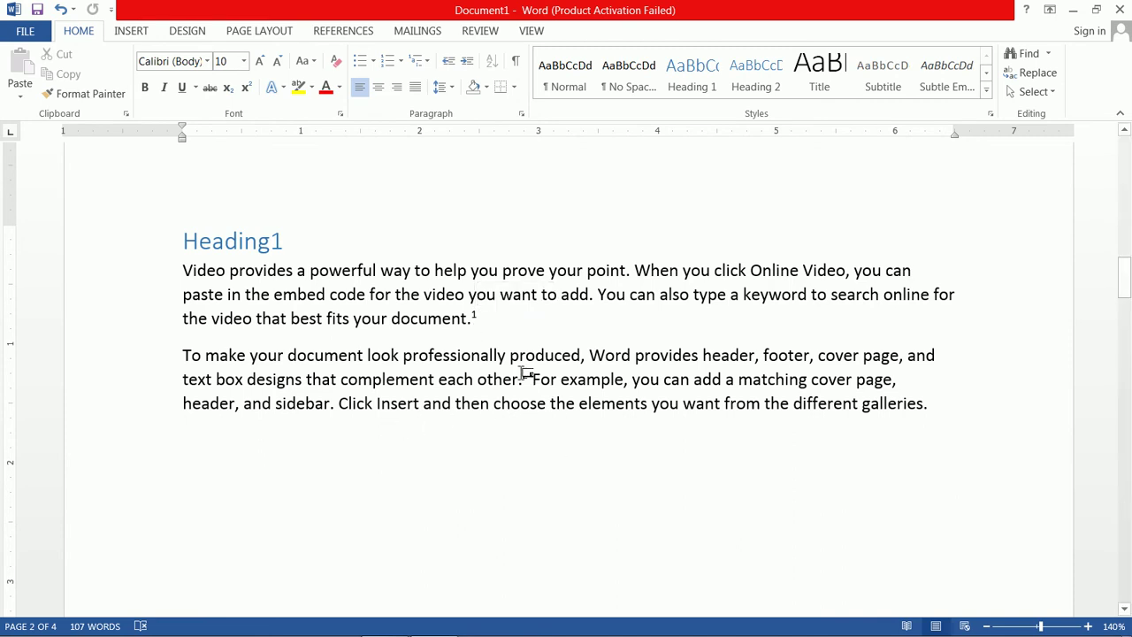
mouse_move(527, 378)
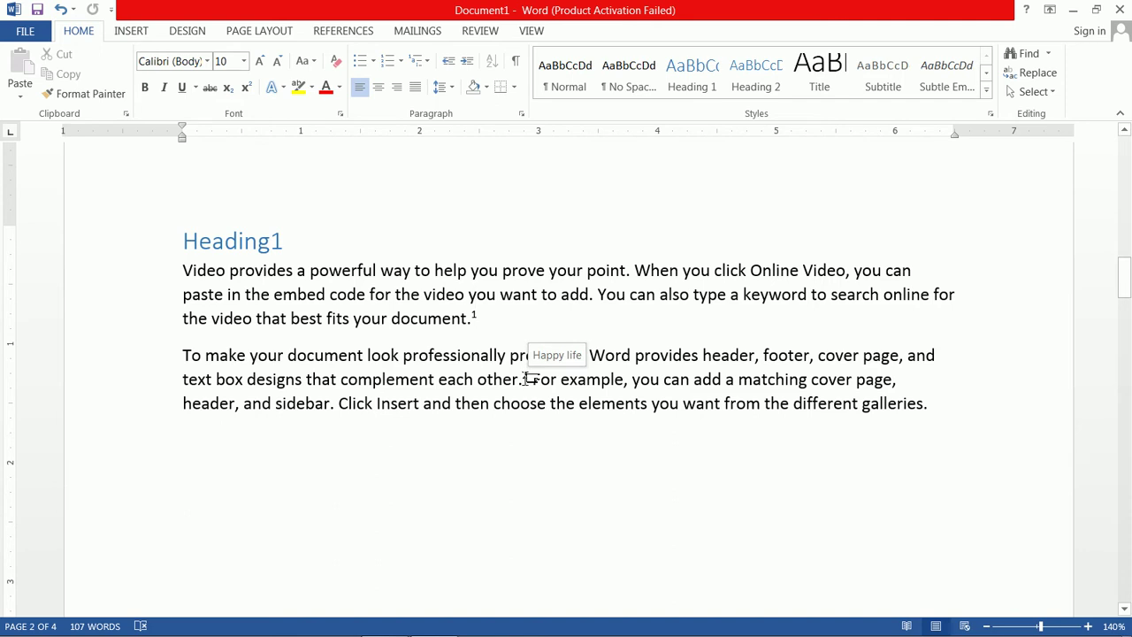
left_click(336, 32)
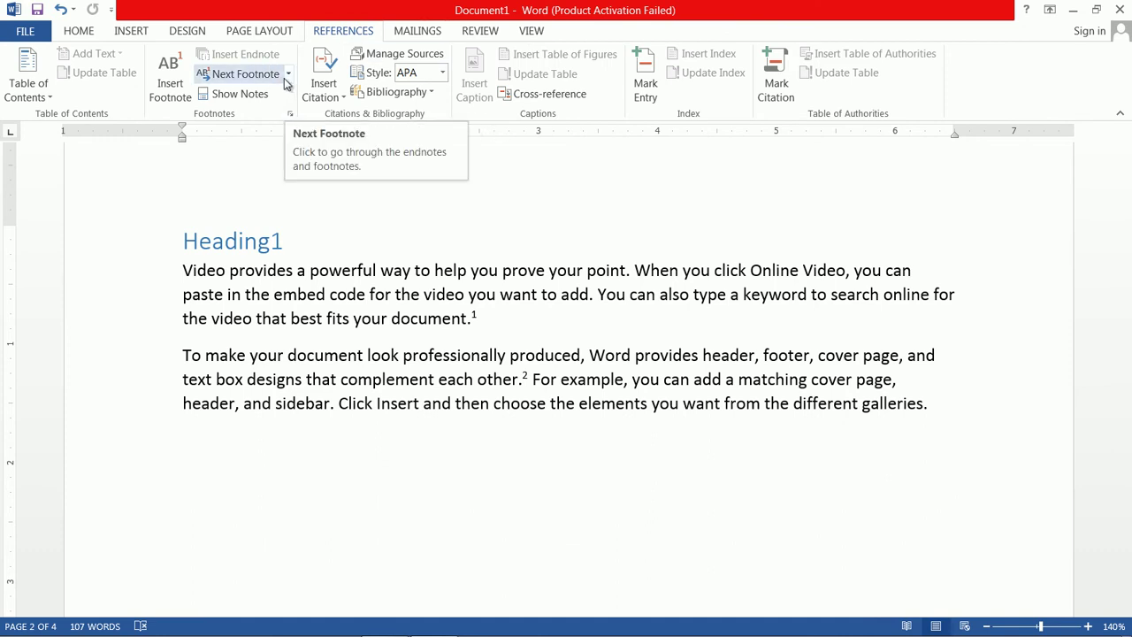
left_click(532, 315)
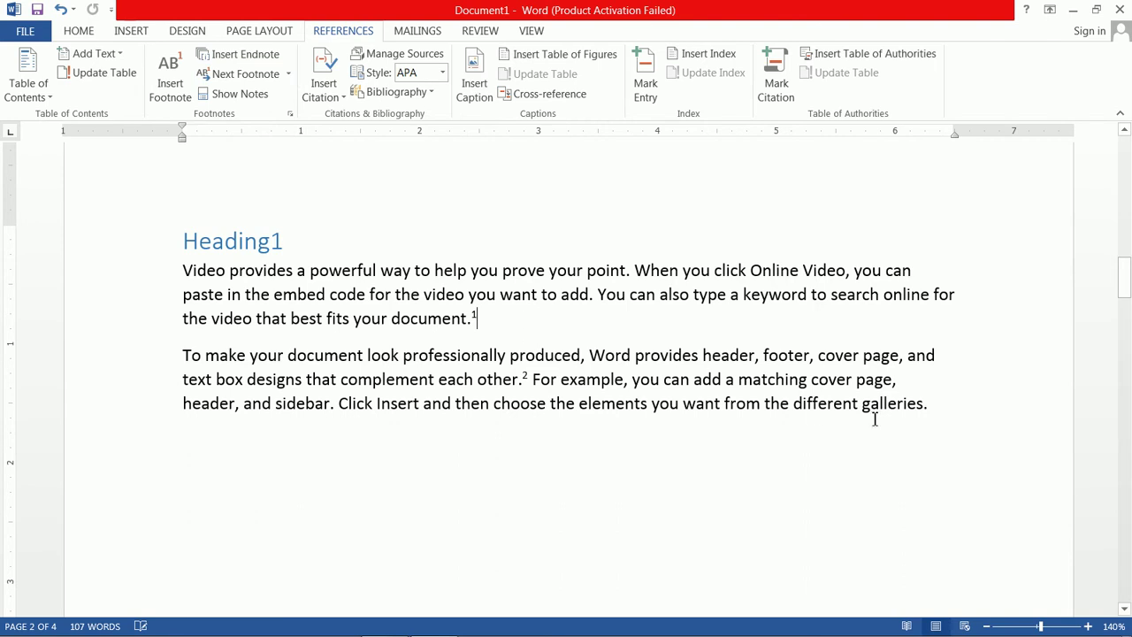
left_click(958, 395)
scroll(461, 272, "up", 1)
scroll(462, 272, "up", 15)
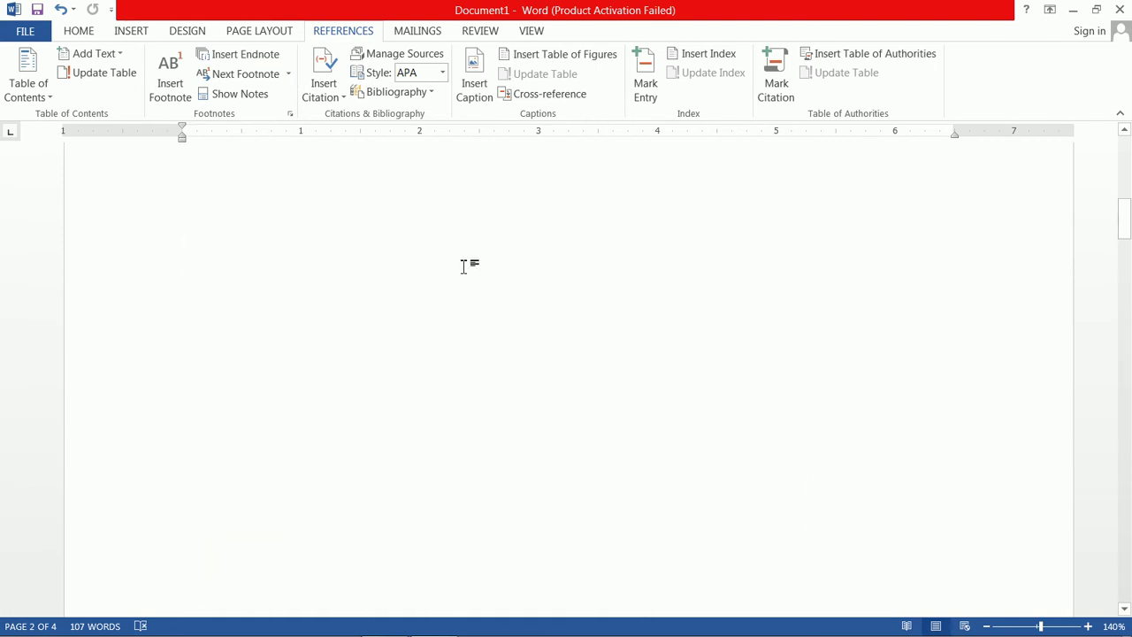
scroll(468, 257, "up", 4)
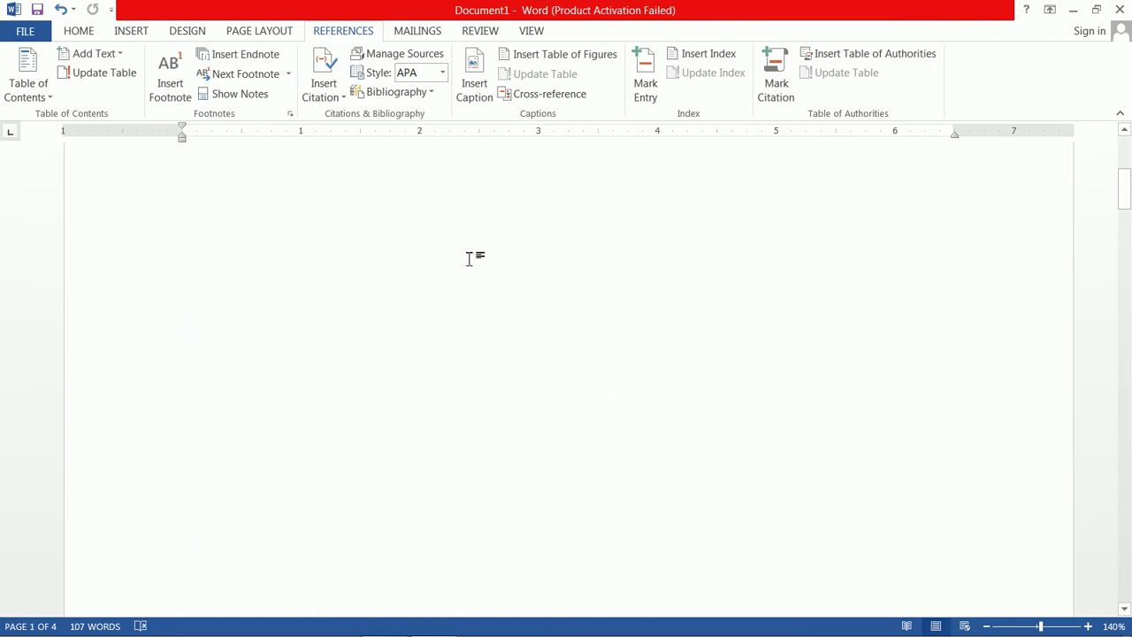
left_click(340, 97)
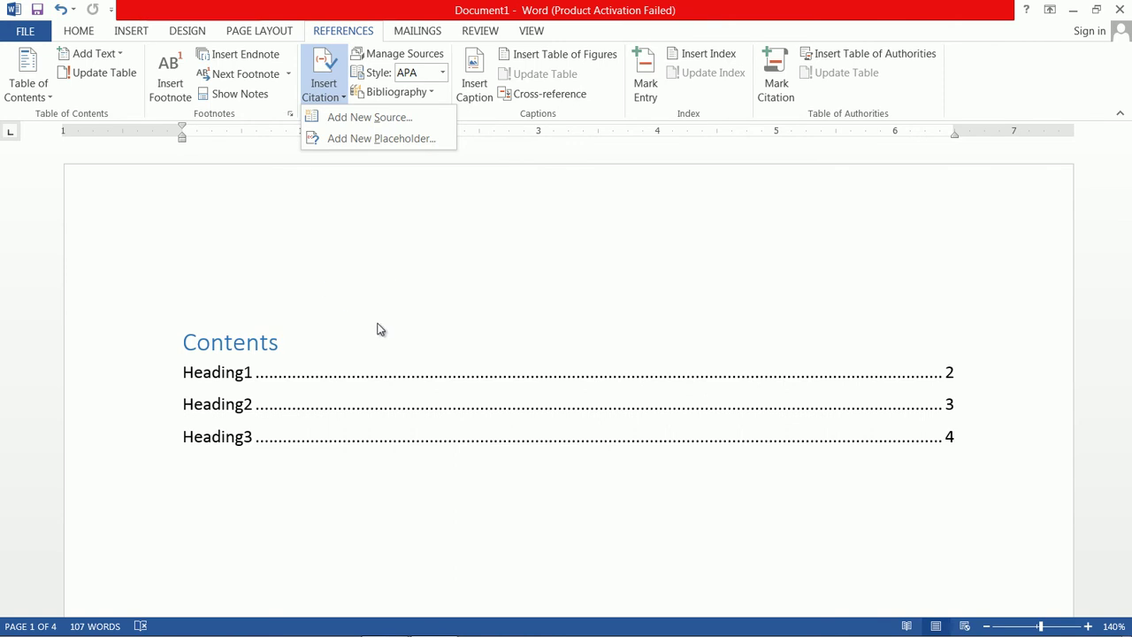
left_click(448, 462)
Step: Make the second paragraph under "Heading1" bold
scroll(451, 447, "down", 5)
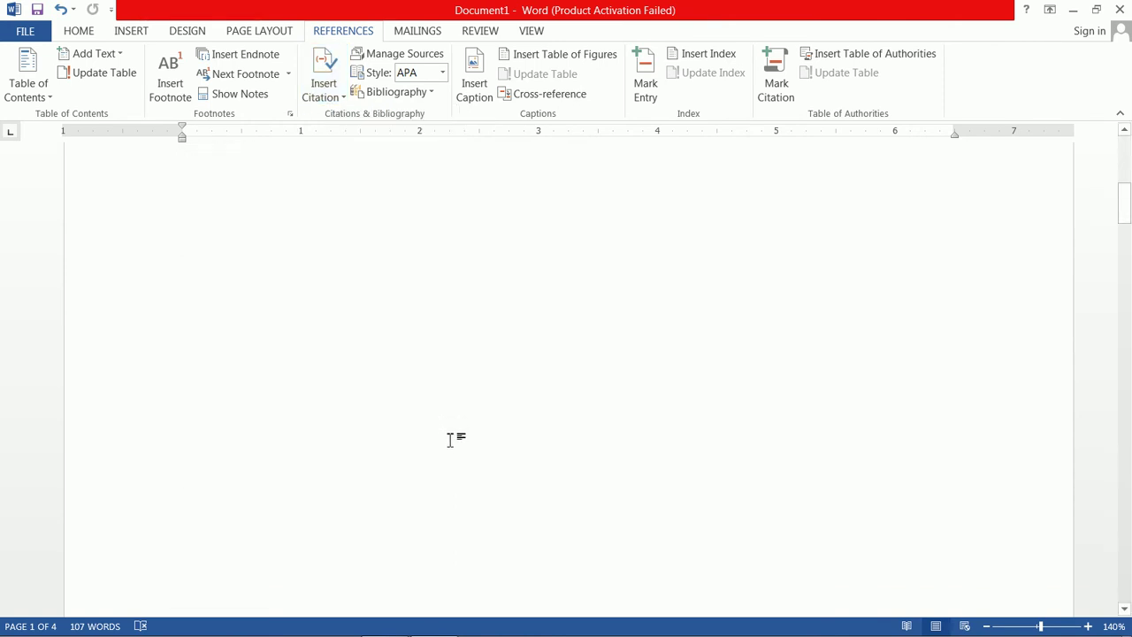
scroll(453, 438, "down", 5)
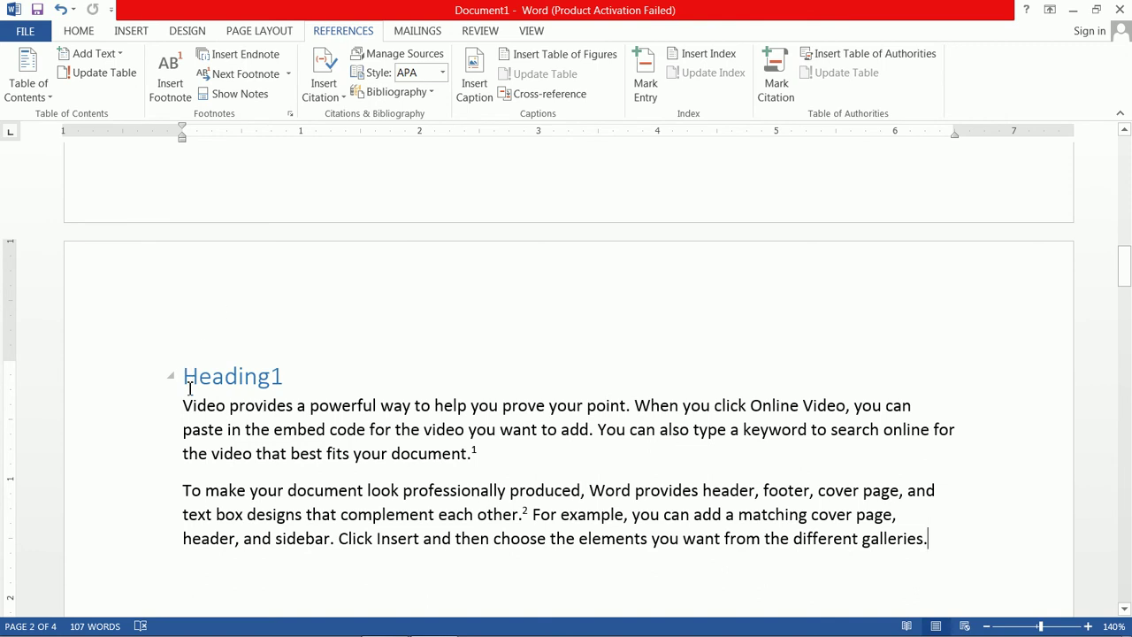
left_click_drag(184, 405, 224, 407)
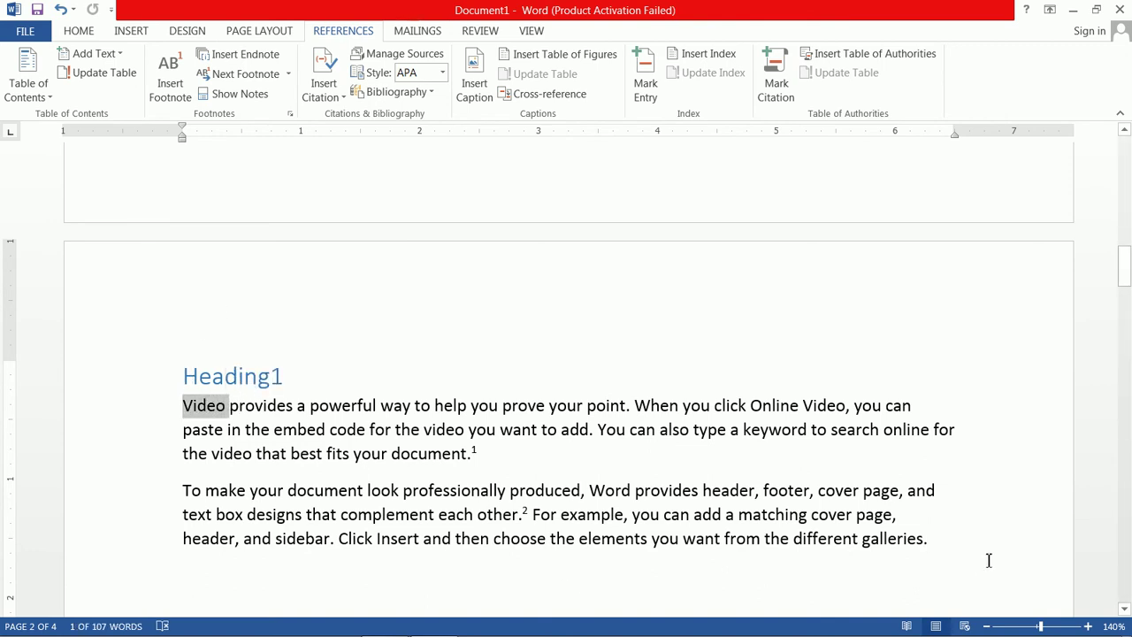
left_click(945, 539)
left_click_drag(909, 537, 183, 492)
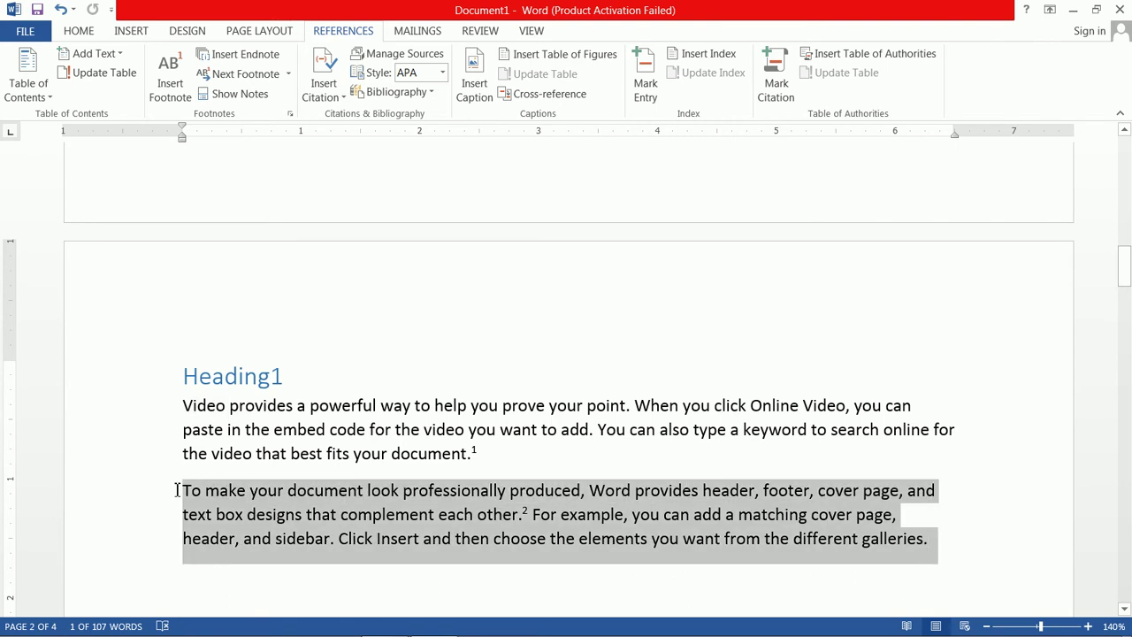
left_click(79, 31)
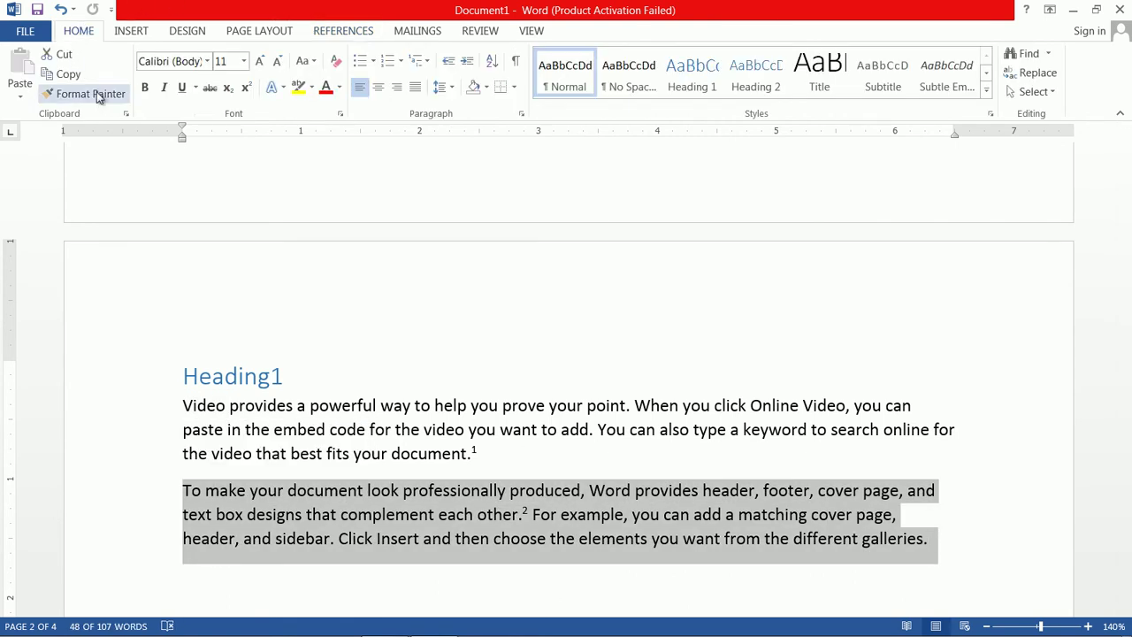
left_click(145, 87)
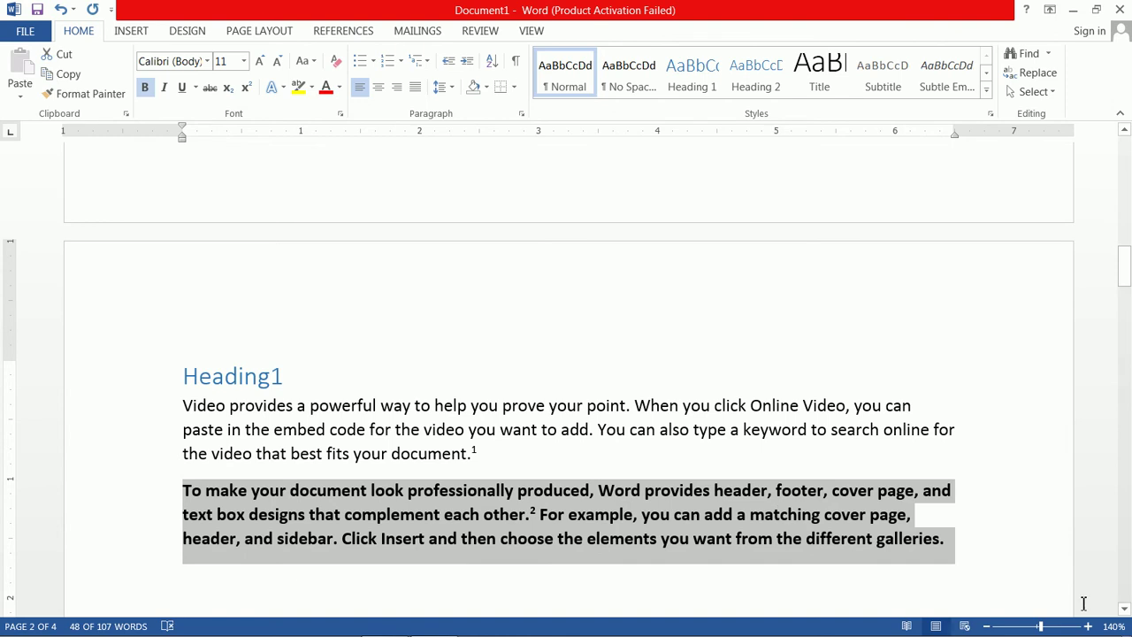
left_click(947, 548)
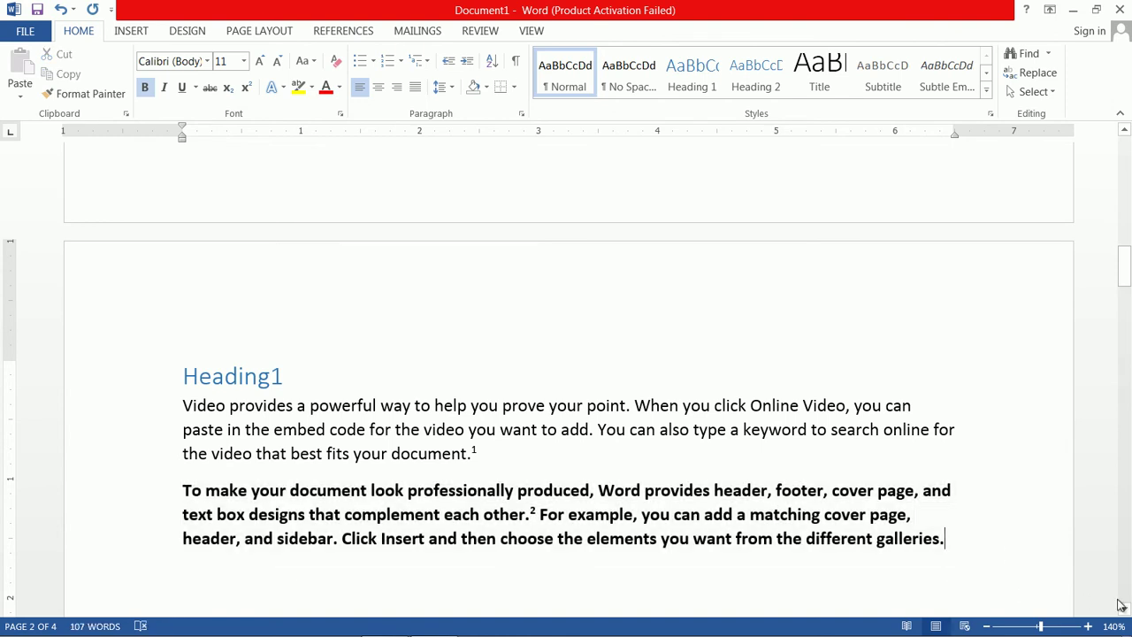
left_click_drag(478, 454, 167, 397)
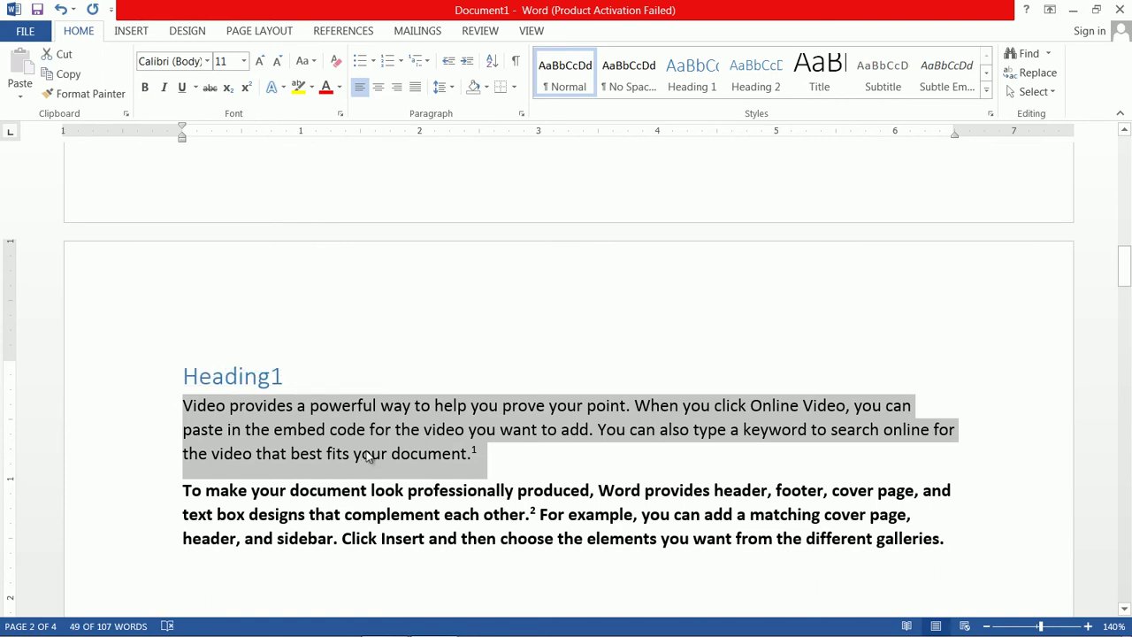
left_click(392, 513)
left_click_drag(183, 492, 957, 540)
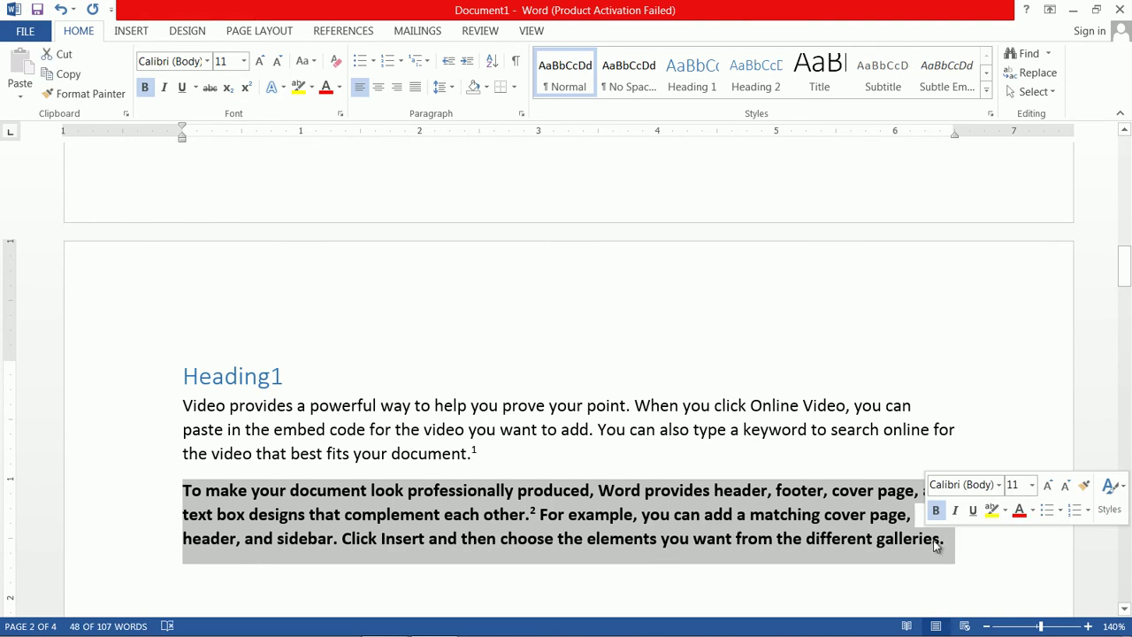
Step: Add a new line below the bold paragraph under "Heading1" and start a new citation source of type Book there
left_click(972, 546)
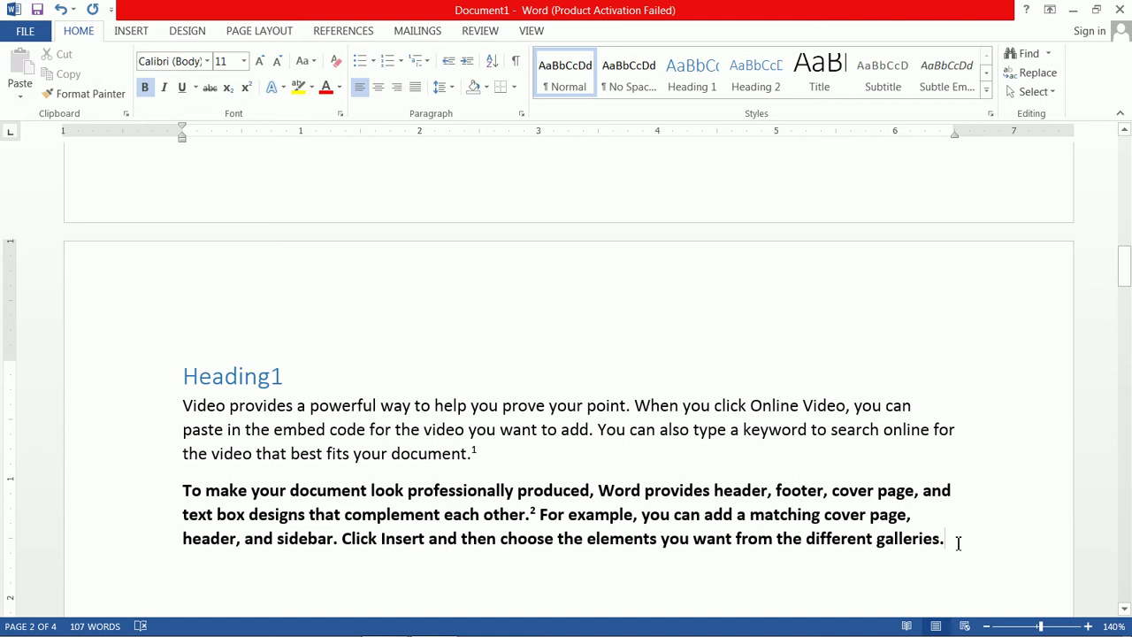
key("Return")
left_click(361, 34)
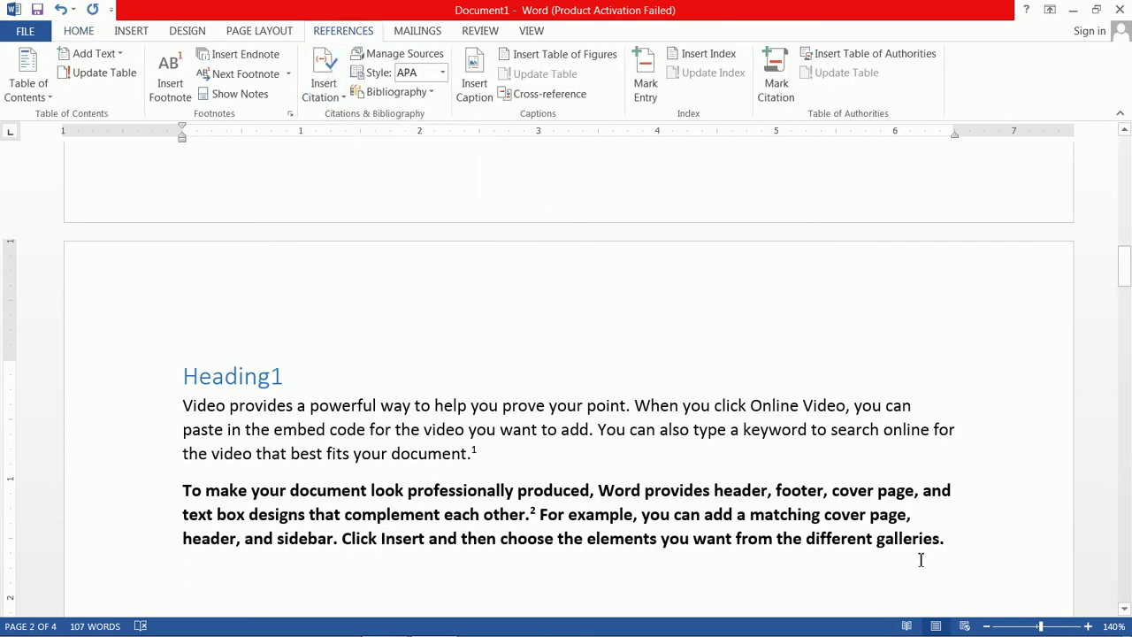
left_click(326, 88)
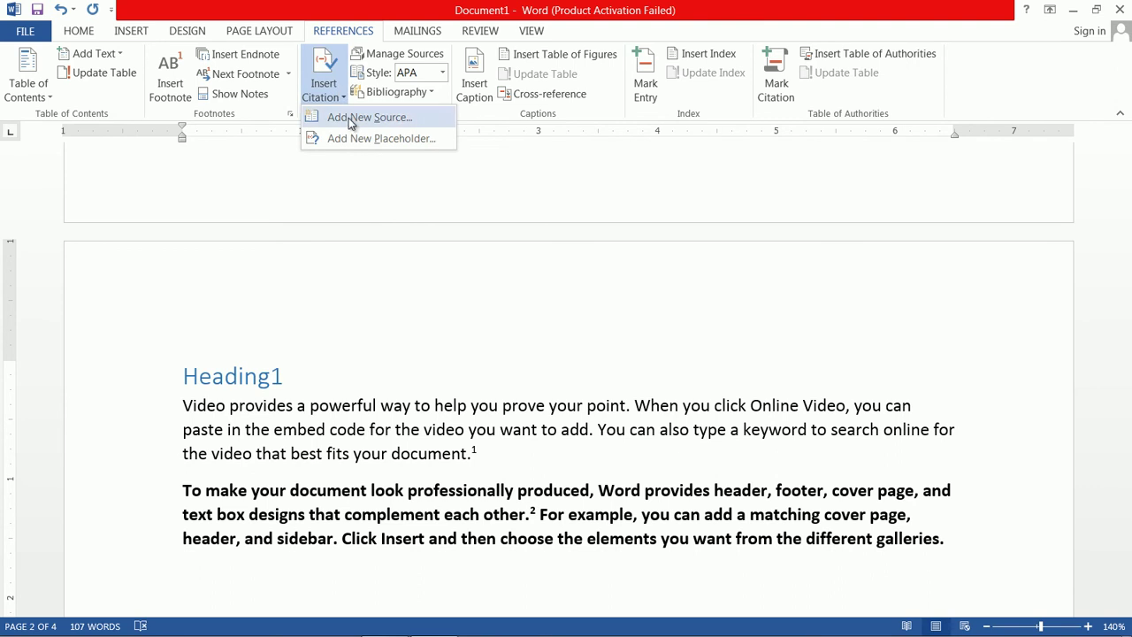
left_click(349, 117)
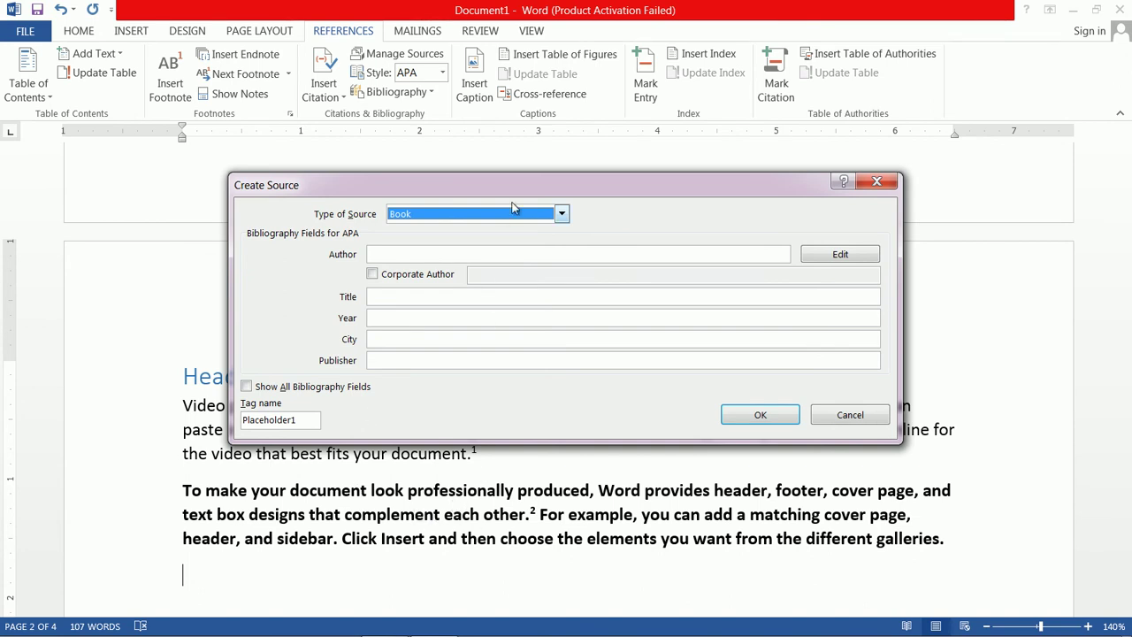
left_click(562, 215)
left_click(563, 216)
left_click(562, 216)
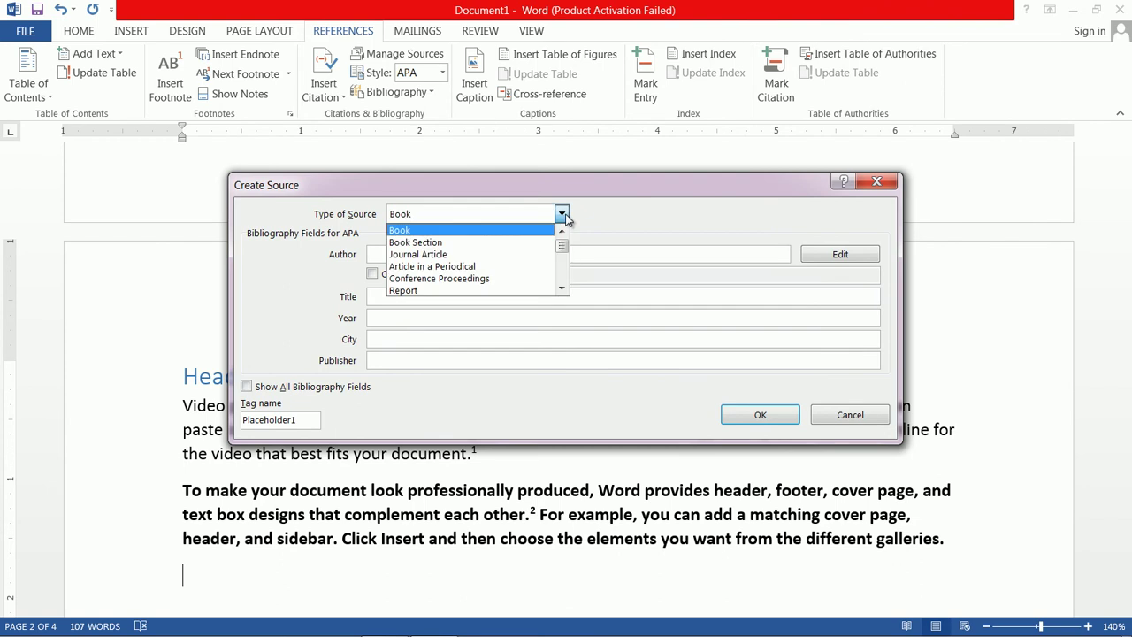
left_click(565, 217)
Step: Create the citation source with the author's name, title "Comp Info", year 2018, city Mumbai and publisher ABCD
left_click(418, 256)
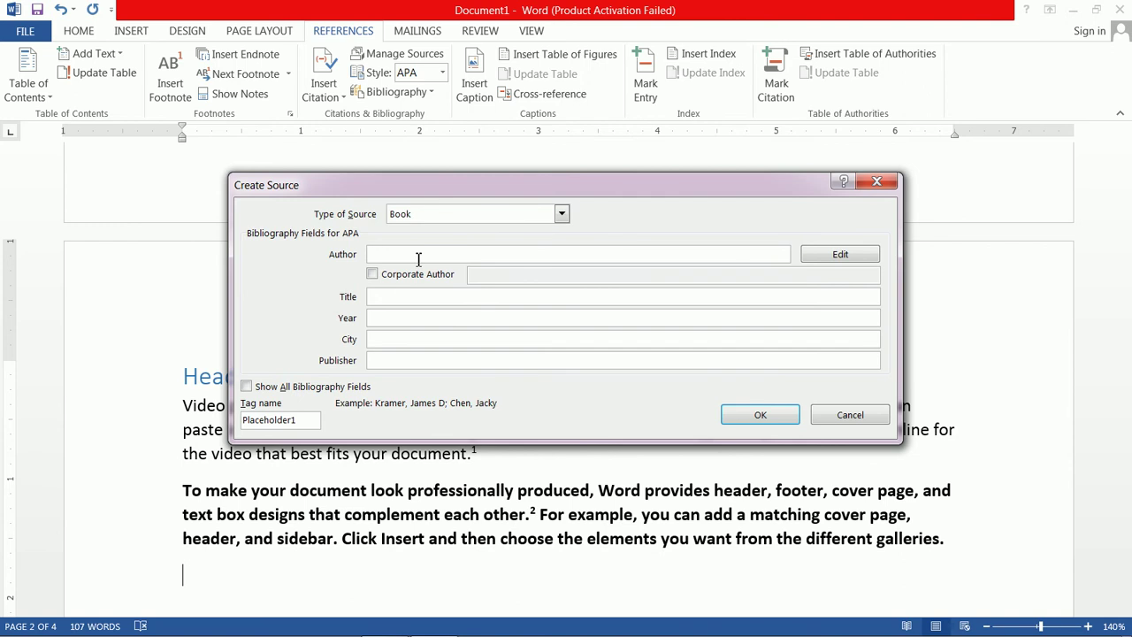
type("Jimmy")
left_click(420, 295)
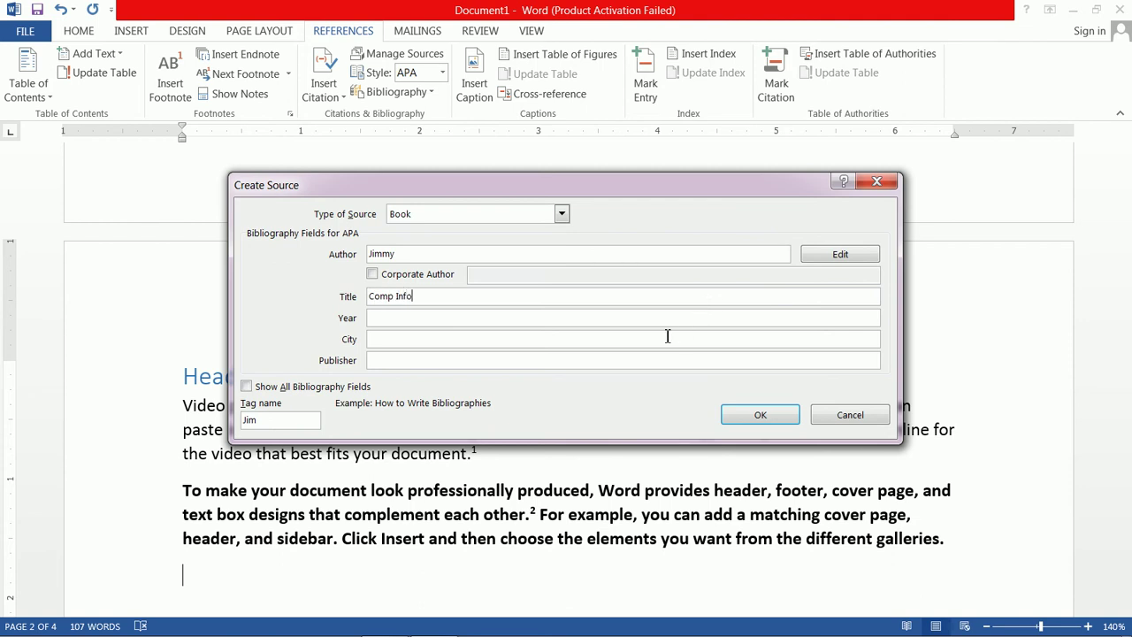
left_click(472, 321)
type("2018")
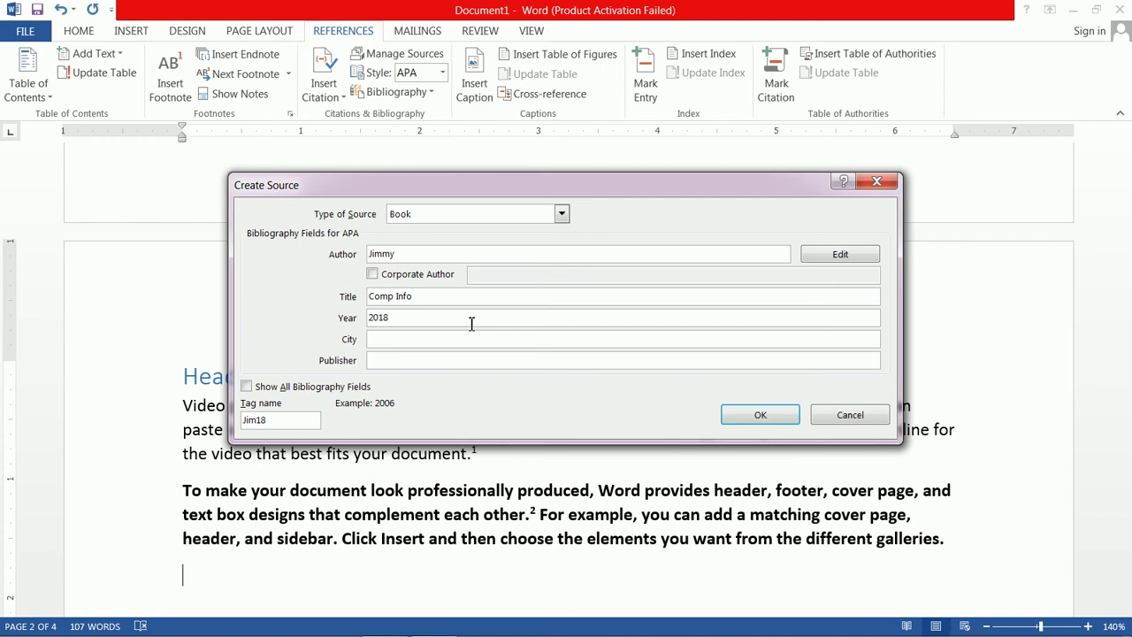
left_click(406, 339)
left_click(387, 361)
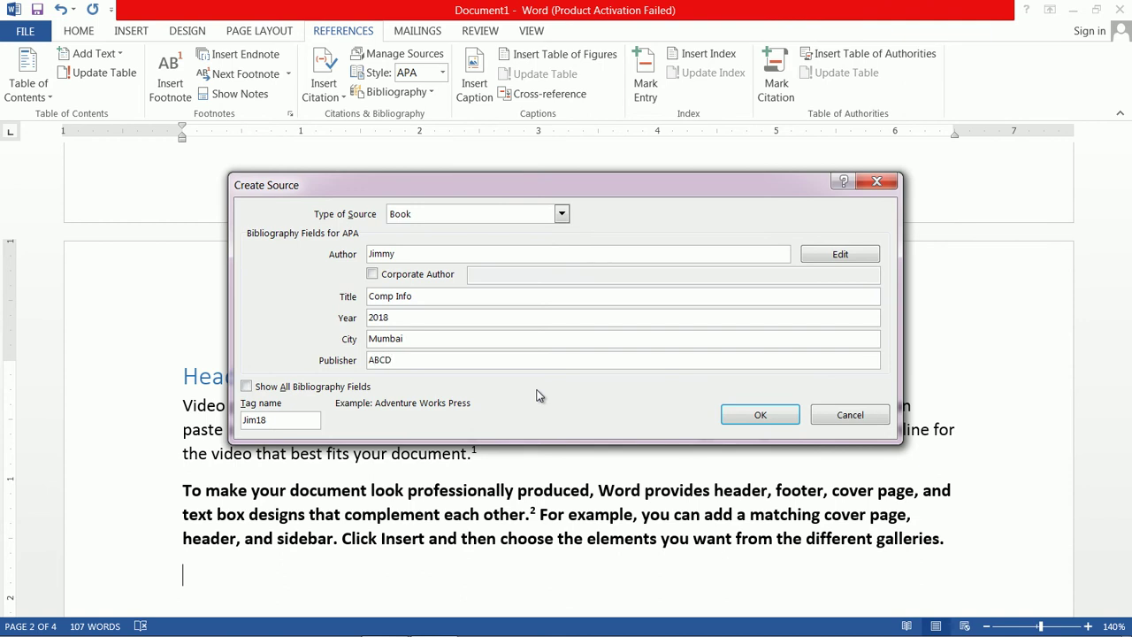
left_click(763, 416)
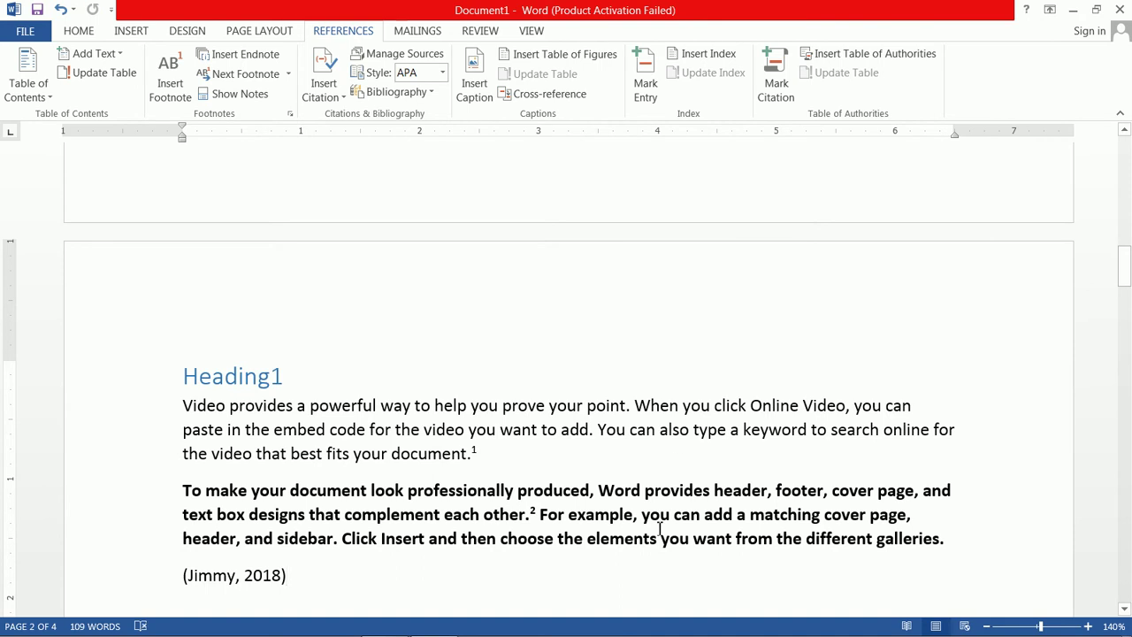
Step: Generate three paragraphs of sample text below "Heading2" with =rand(3)
scroll(665, 538, "down", 2)
scroll(669, 536, "down", 10)
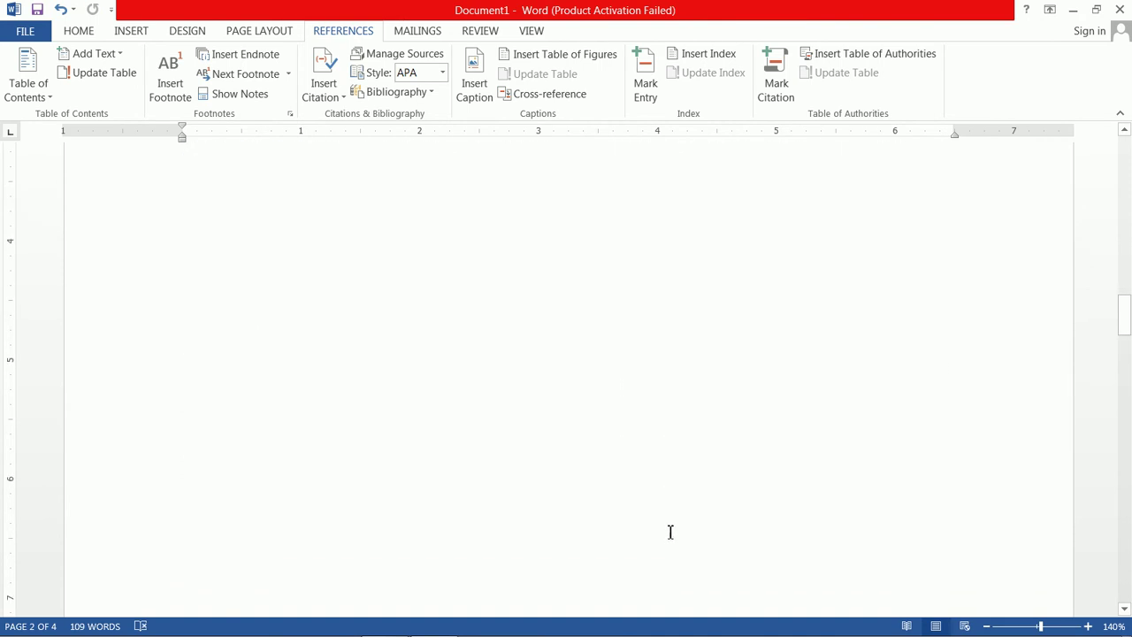
scroll(664, 529, "down", 2)
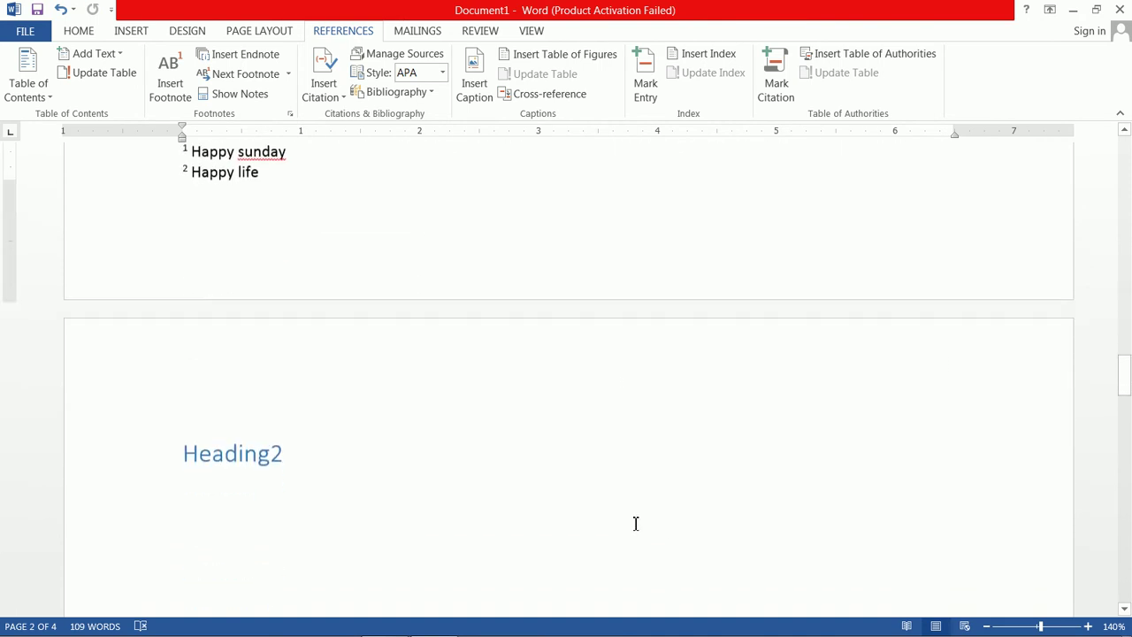
left_click(467, 496)
type("=rand")
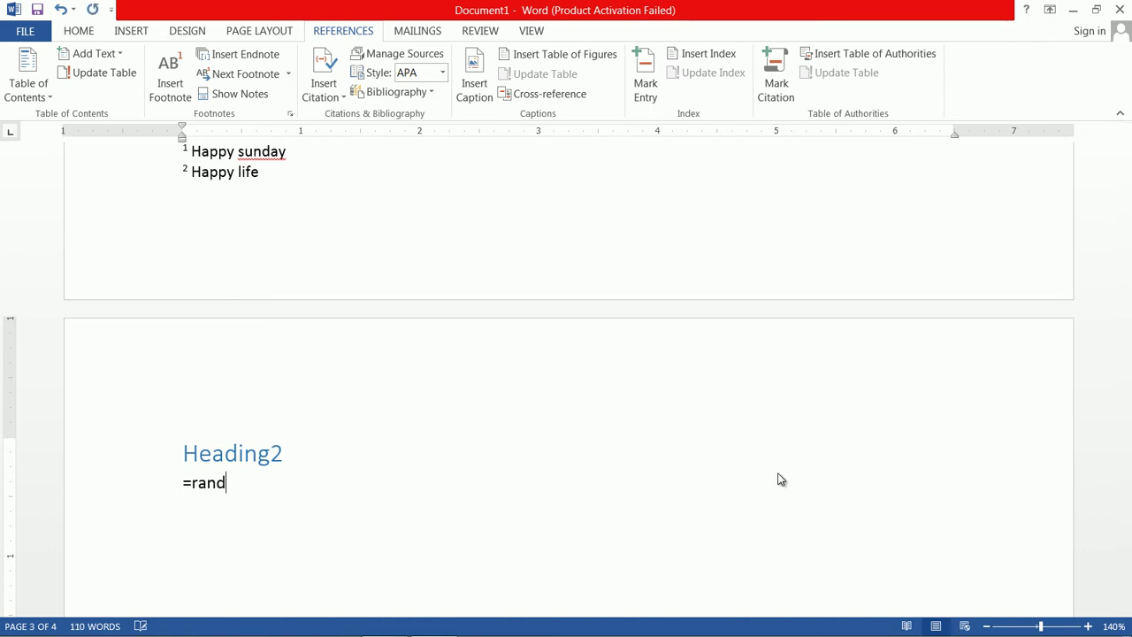
type("(3)")
key("Return")
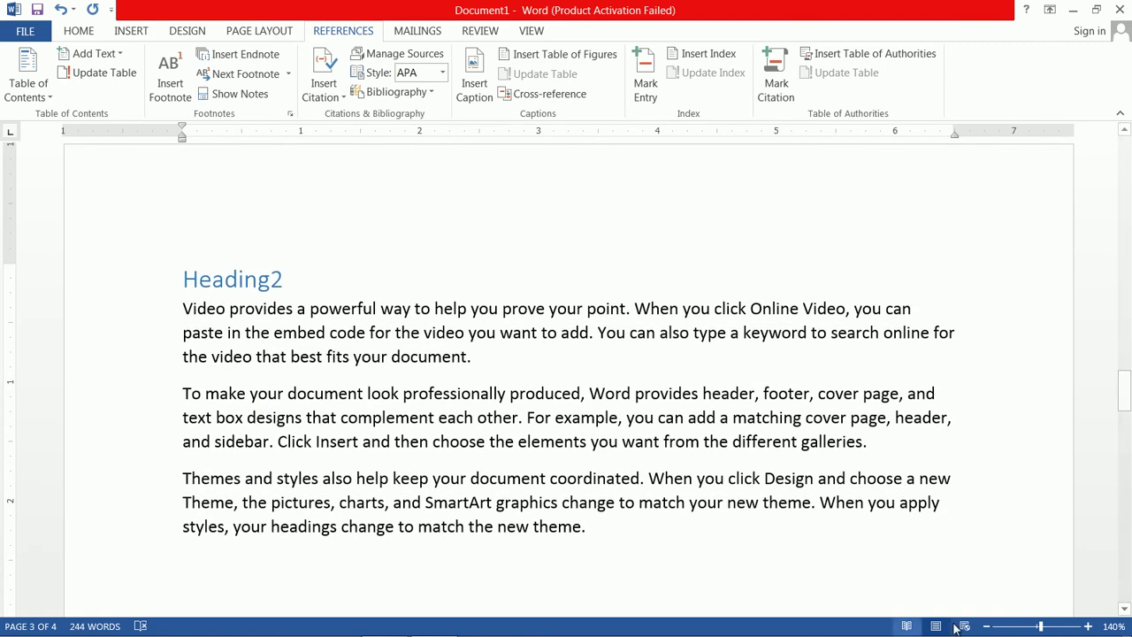
Step: Make the third paragraph under "Heading2" bold
left_click_drag(607, 531, 191, 474)
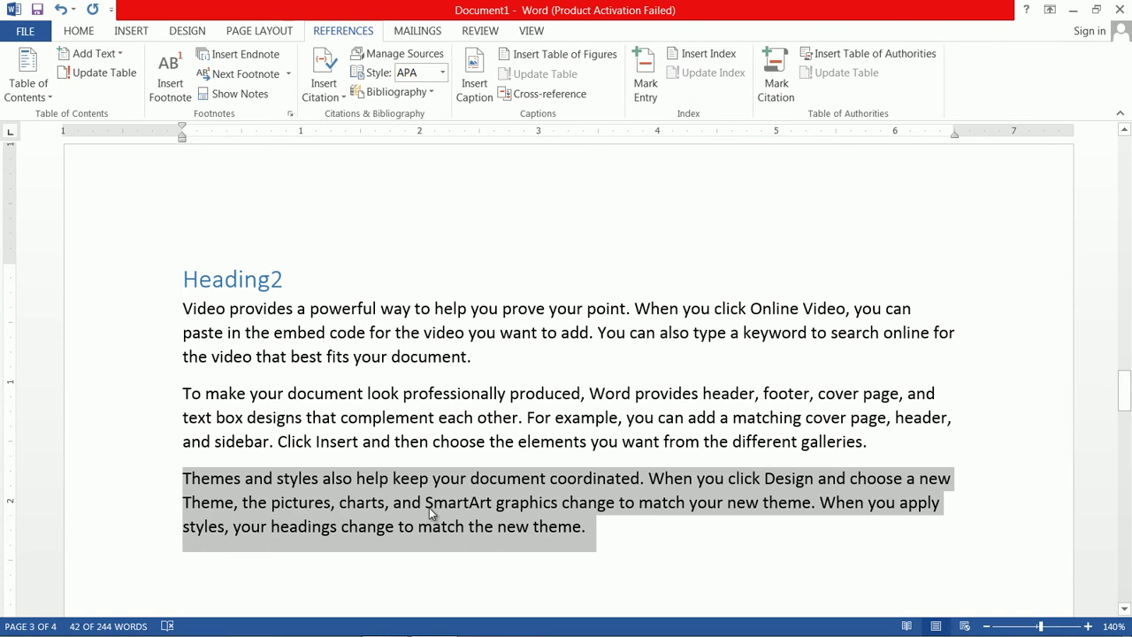
left_click_drag(594, 555, 128, 474)
left_click(134, 442)
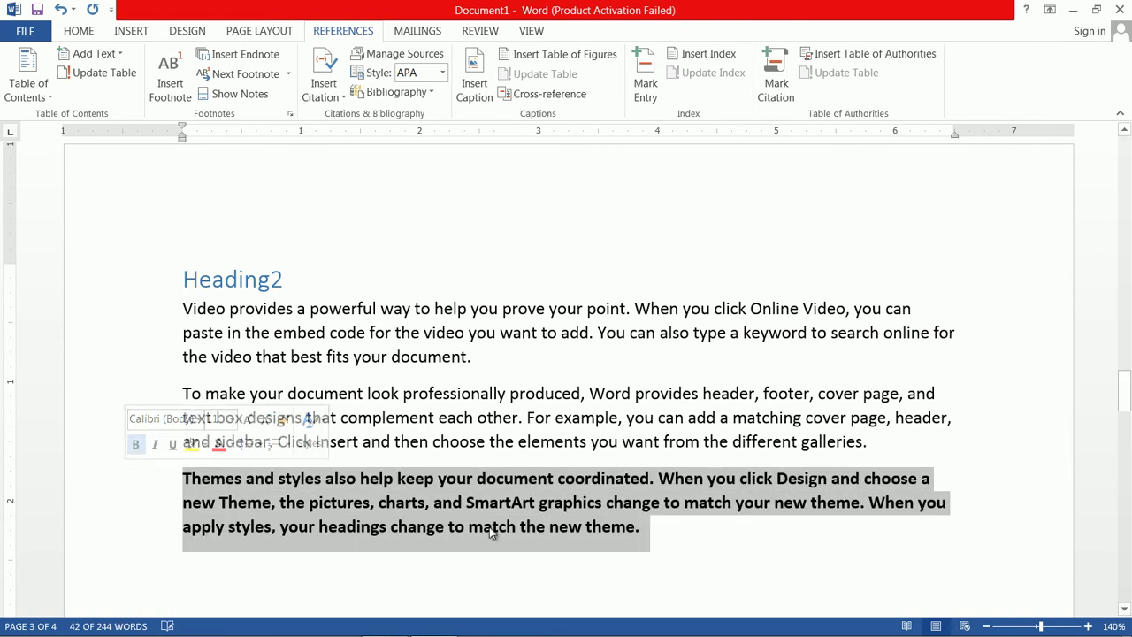
Step: Add a new line below the bold paragraph under "Heading2" and start a new citation source there
left_click(678, 530)
key("Return")
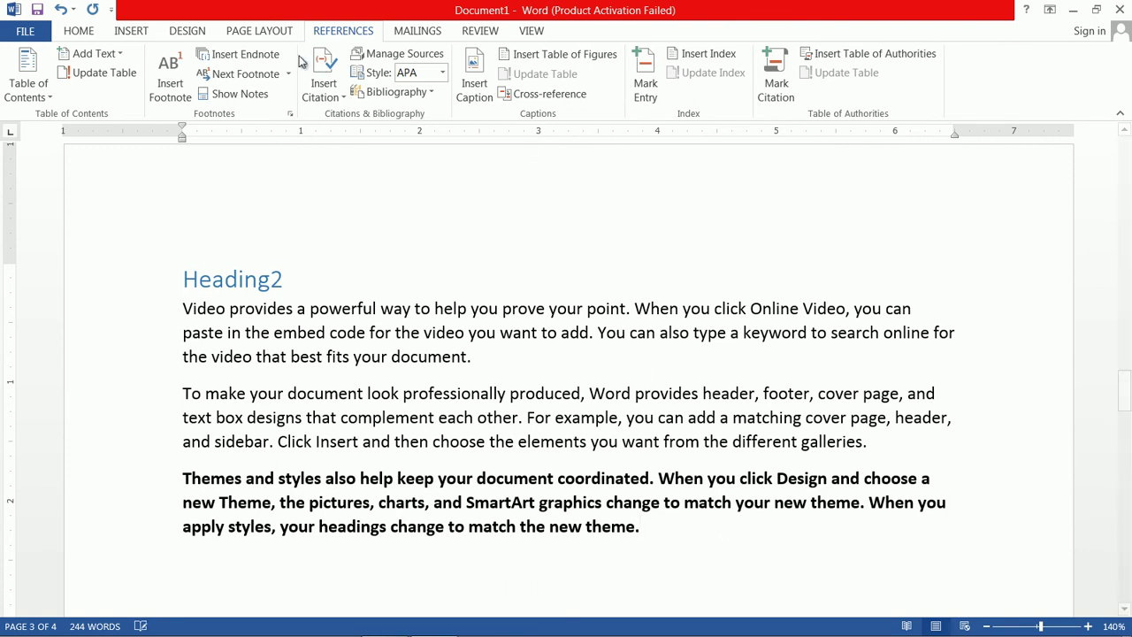
left_click(341, 93)
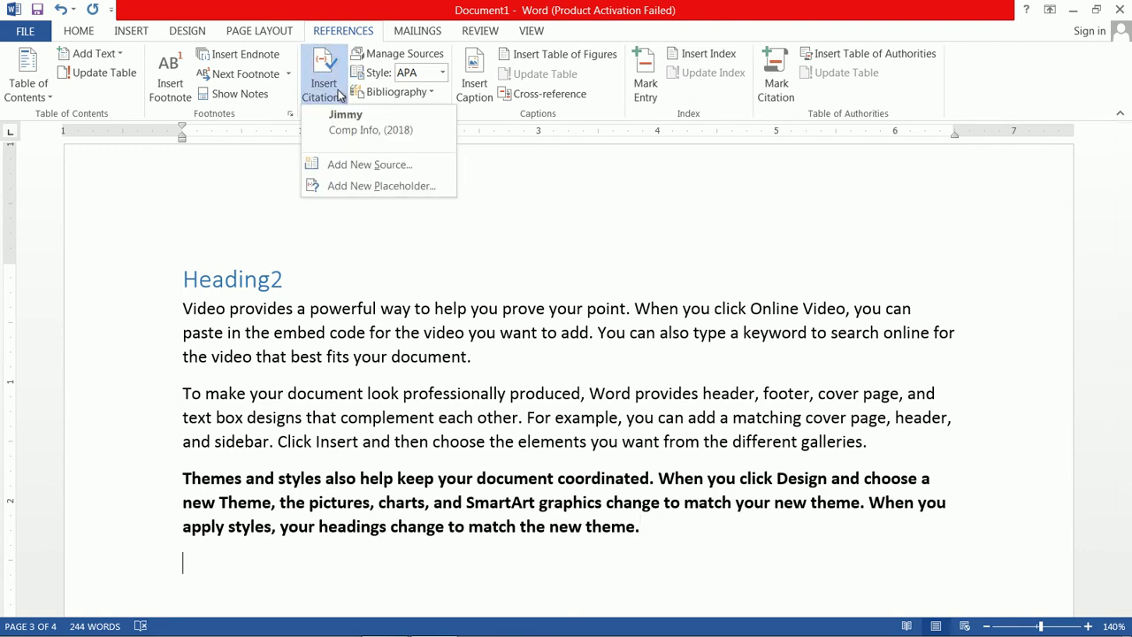
left_click(362, 168)
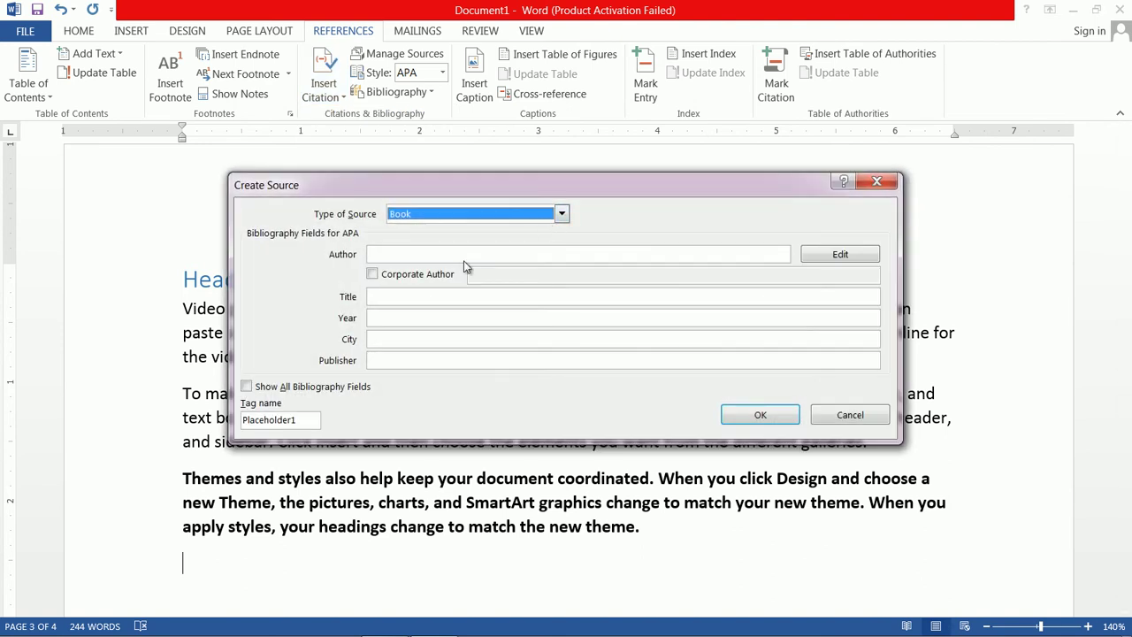
Step: Create the Book citation source with the author's name, title "Imp Data", year 2019, city New York and publisher XCVZ
left_click(440, 255)
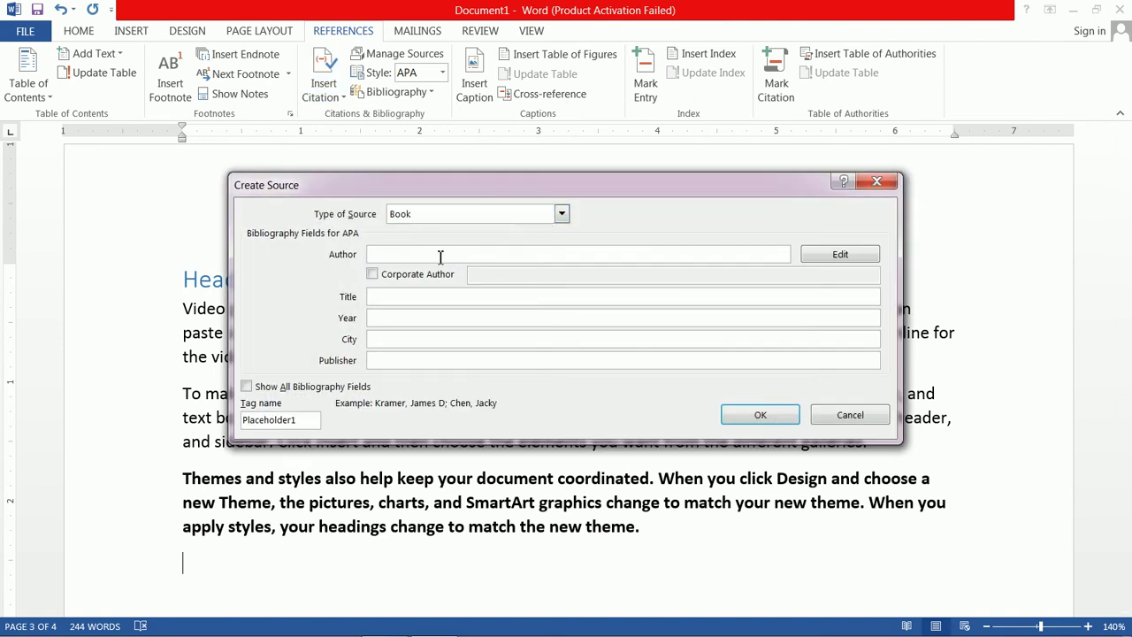
type("Simmy")
left_click(418, 298)
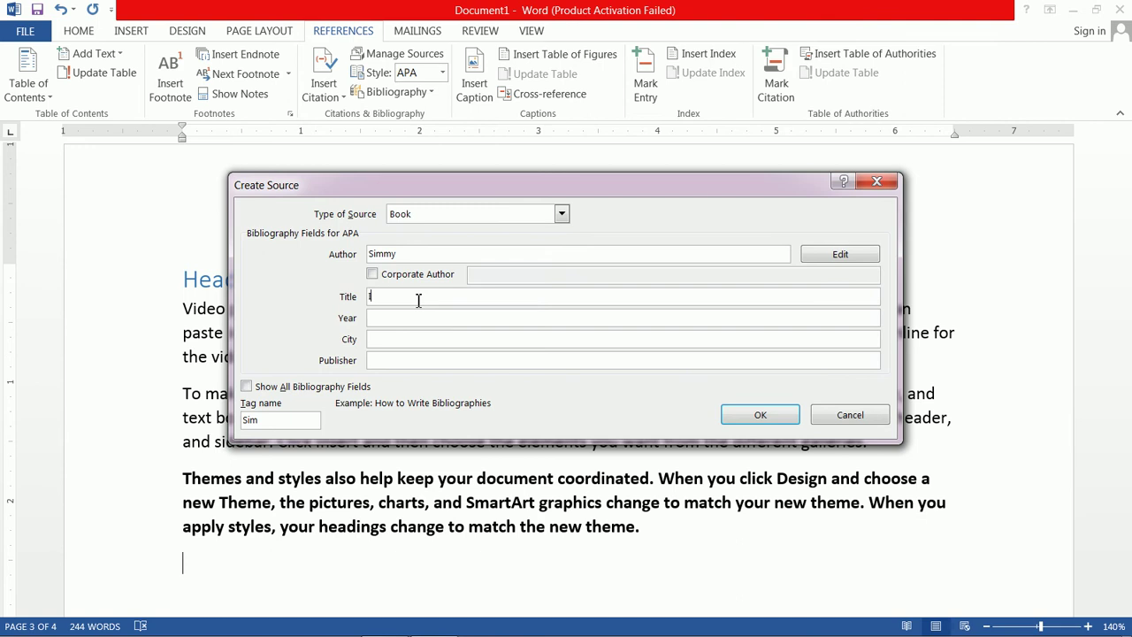
type("Imp Data")
left_click(405, 319)
type("2019")
left_click(395, 337)
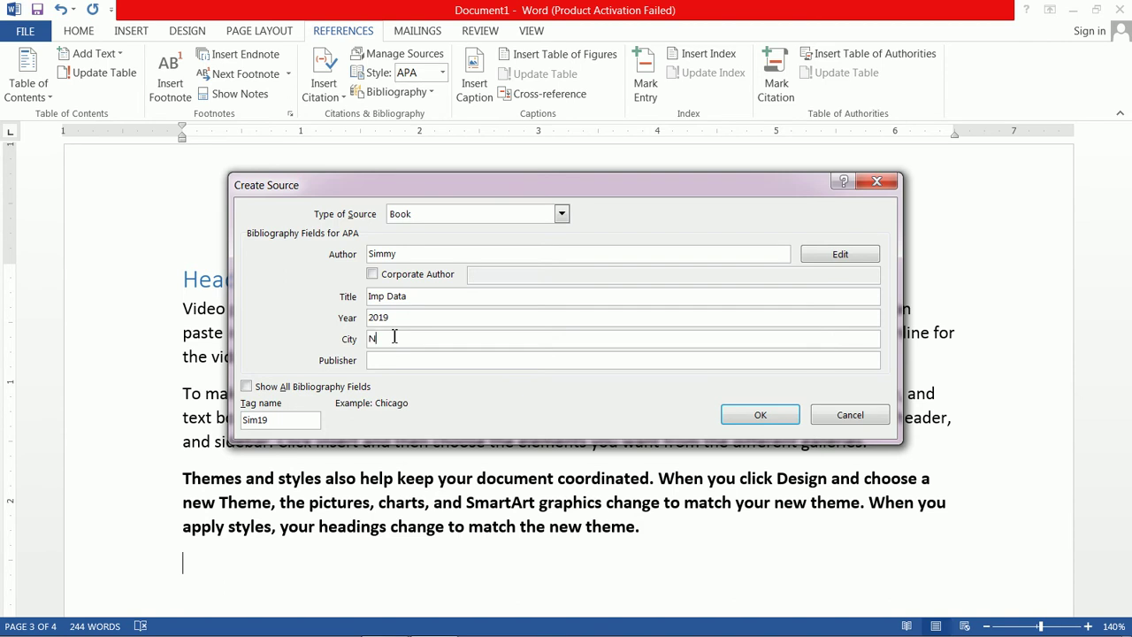
type("New York")
left_click(399, 363)
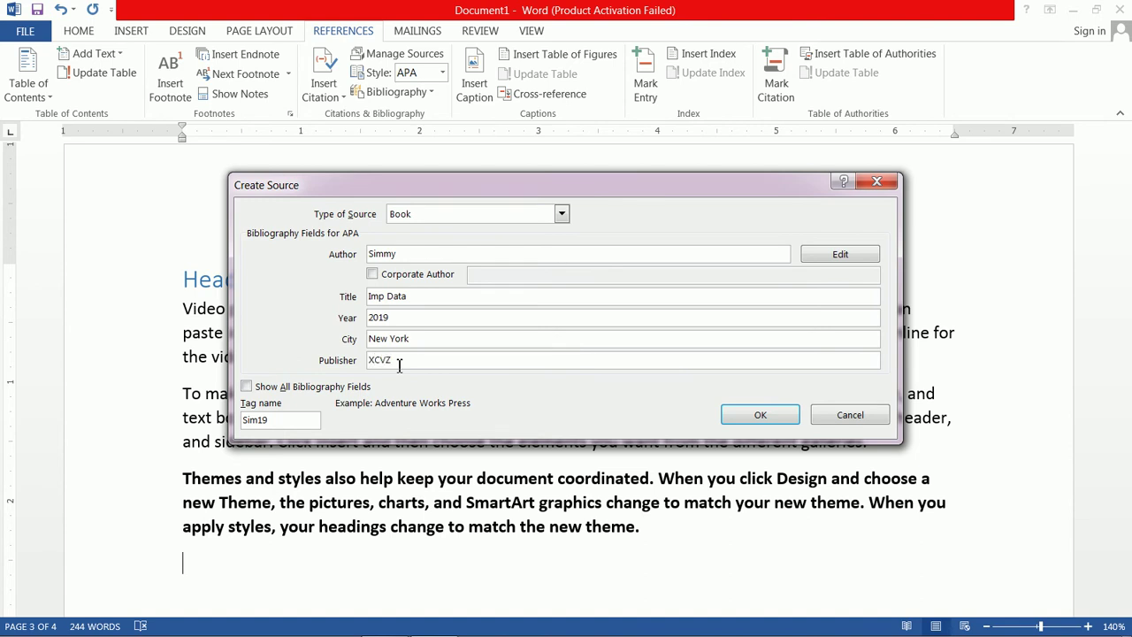
left_click(759, 413)
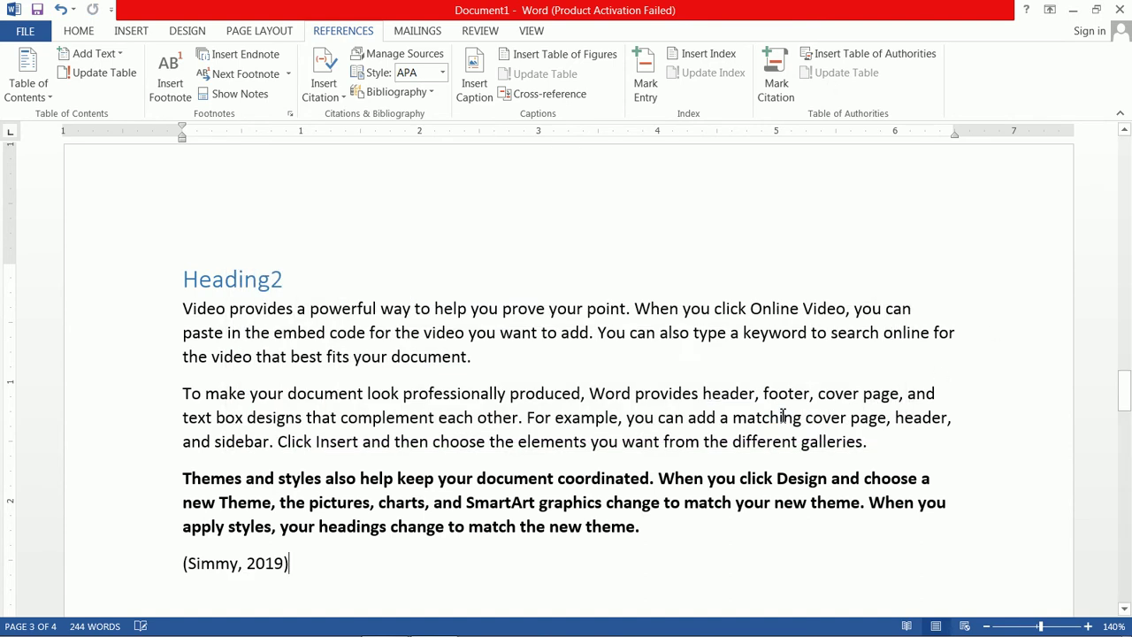
Step: Insert a blank page after "Heading3" at the end of the document
scroll(614, 392, "up", 5)
scroll(612, 366, "up", 10)
scroll(610, 347, "down", 15)
scroll(587, 409, "down", 10)
scroll(587, 402, "down", 8)
left_click(549, 406)
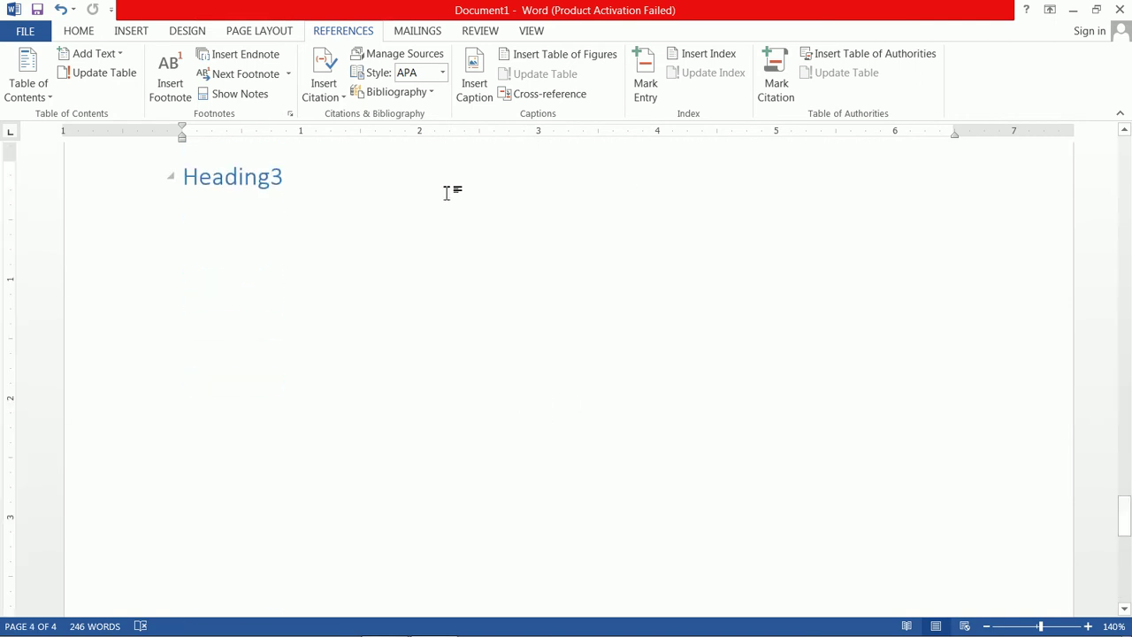
left_click(127, 32)
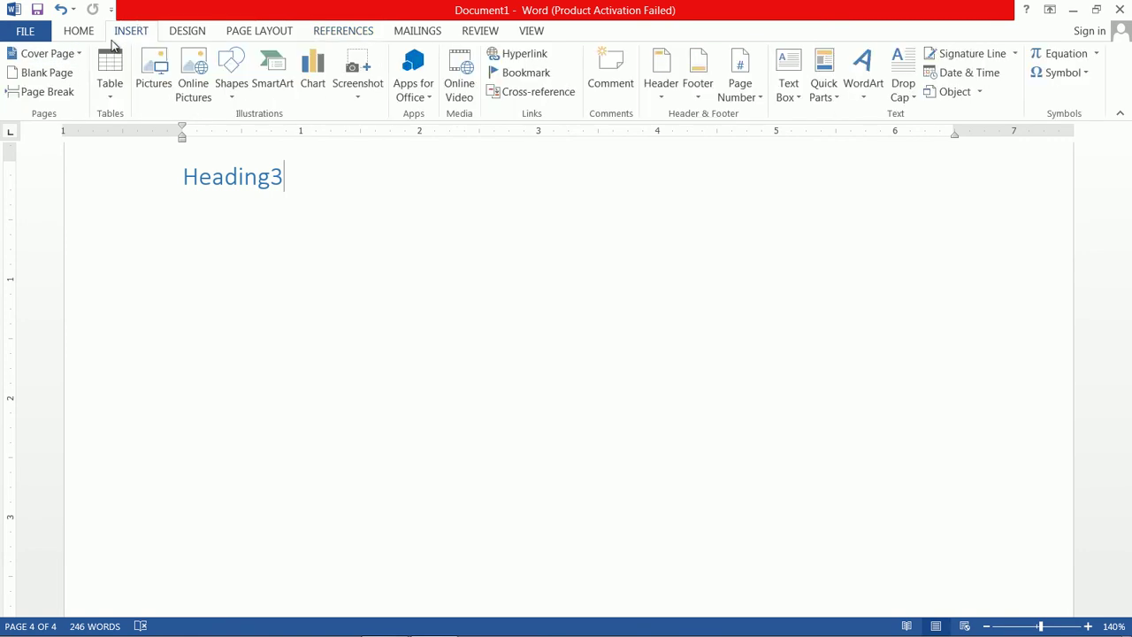
left_click(40, 73)
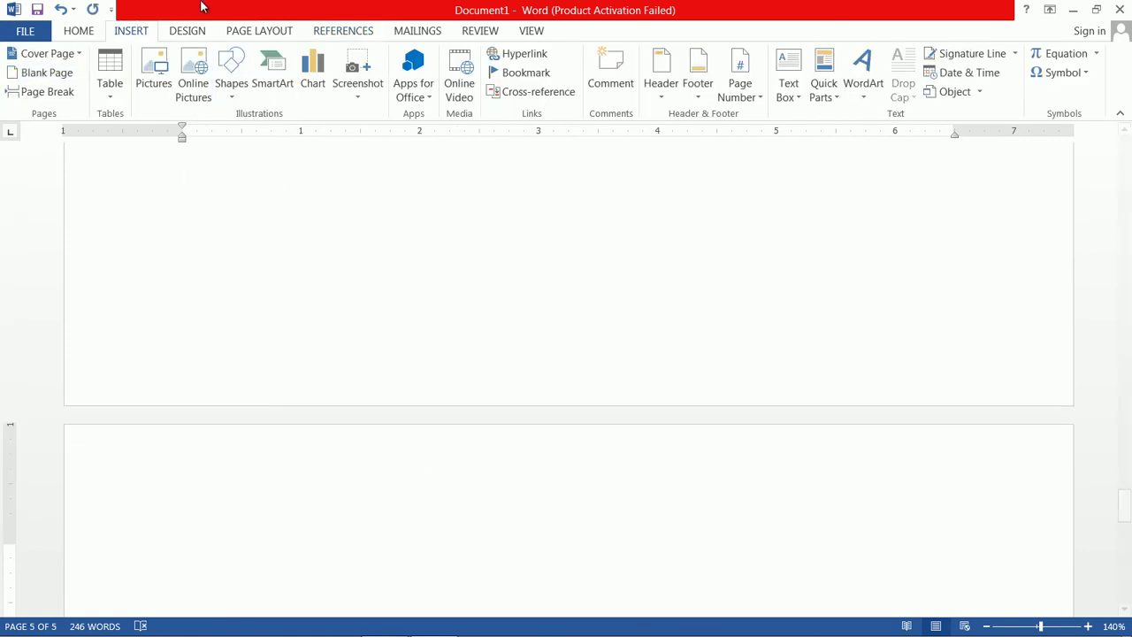
Step: Insert the built-in References bibliography on the new last page
left_click(327, 37)
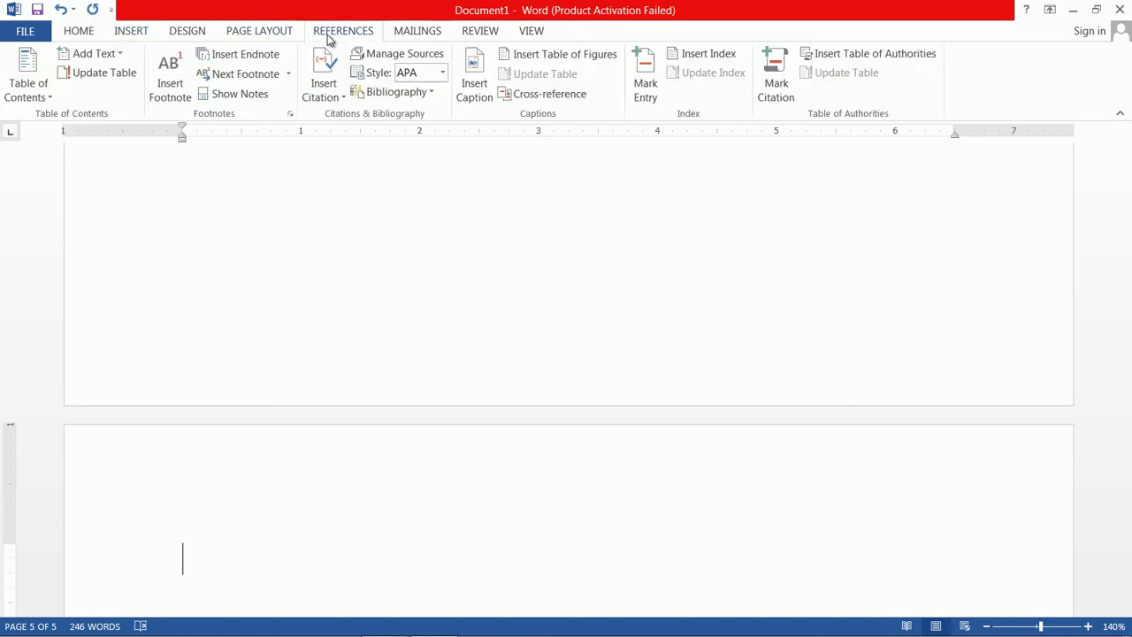
left_click(426, 94)
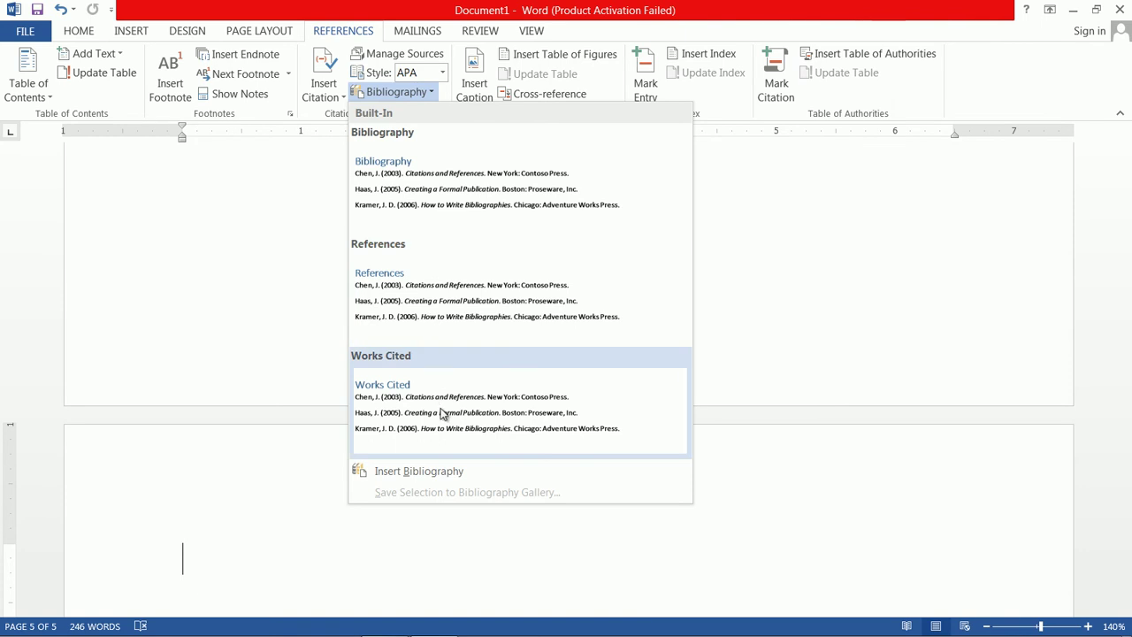
left_click(474, 281)
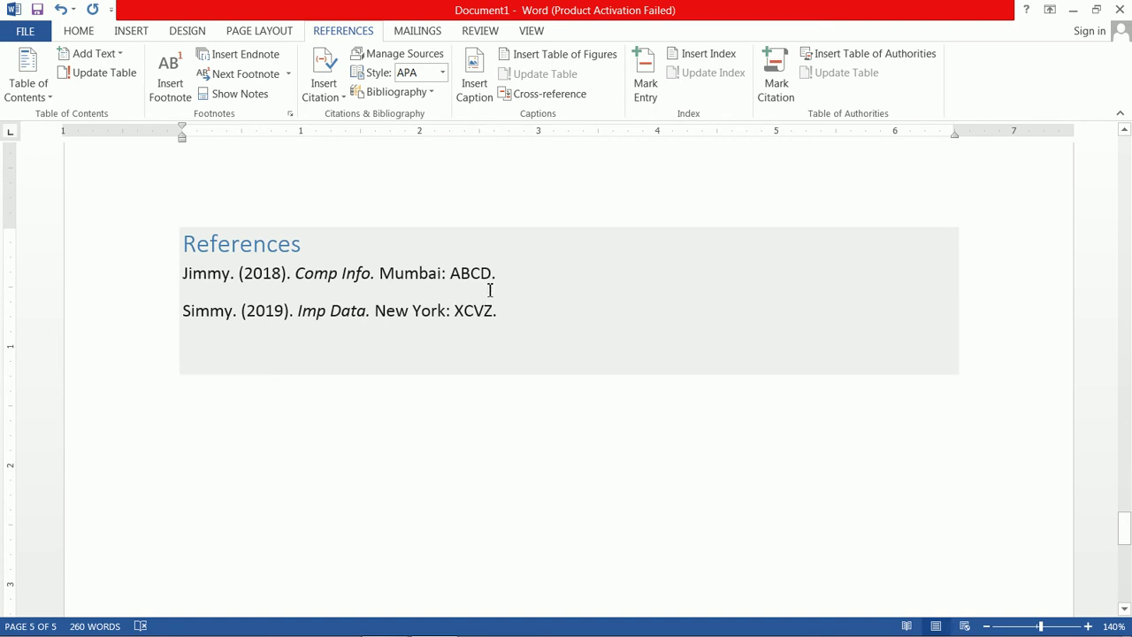
scroll(489, 290, "up", 5)
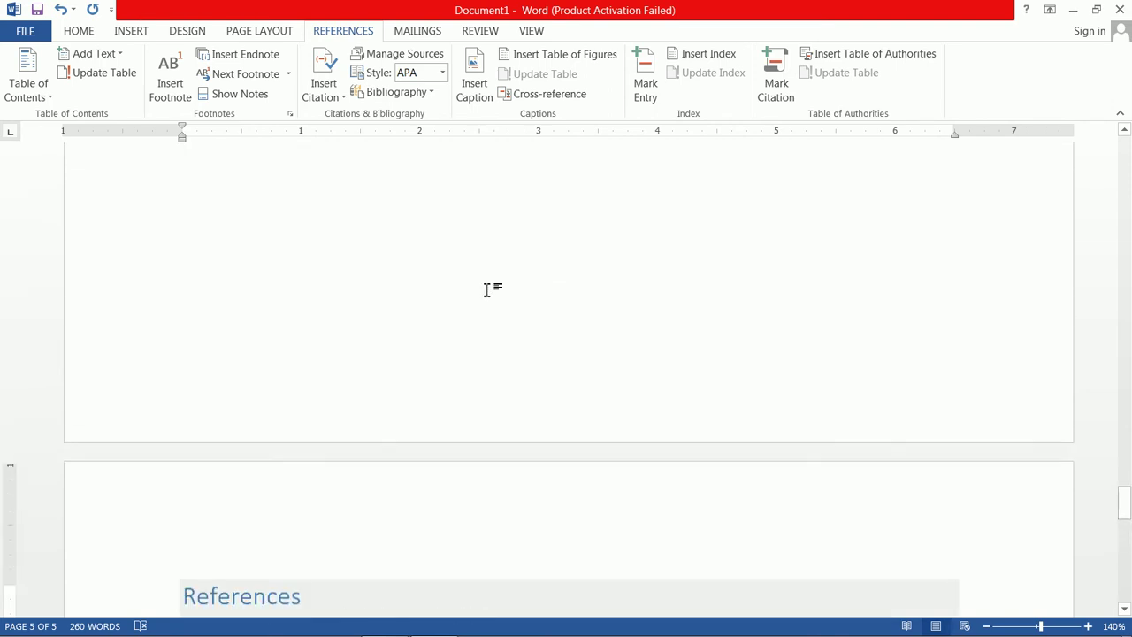
scroll(489, 290, "down", 3)
scroll(484, 281, "up", 6)
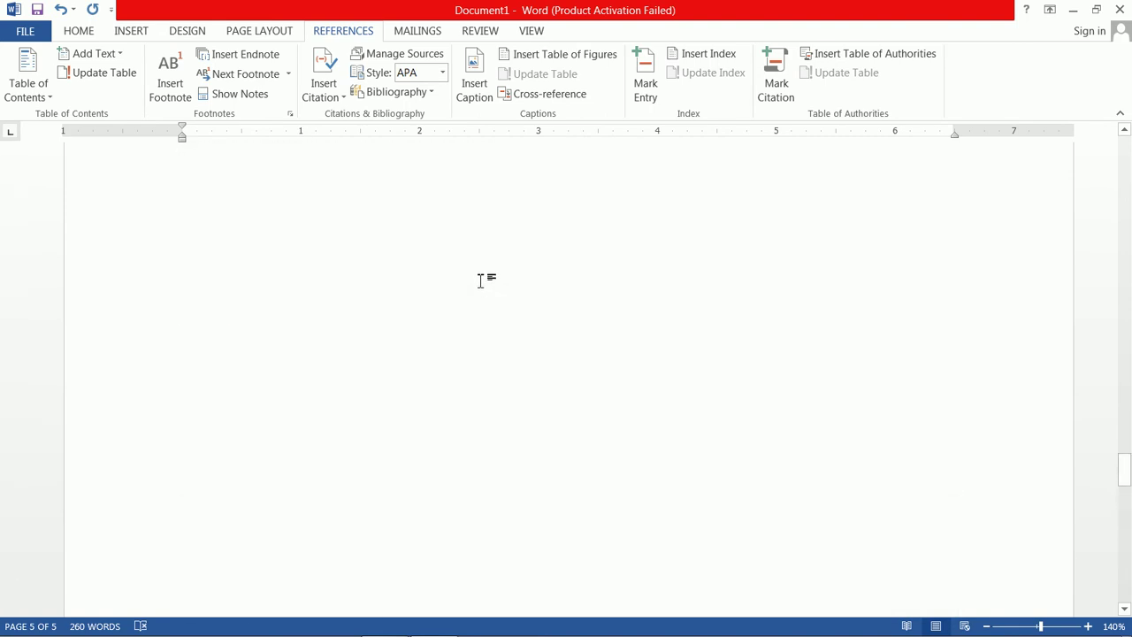
Step: Create a new blank document
left_click(26, 33)
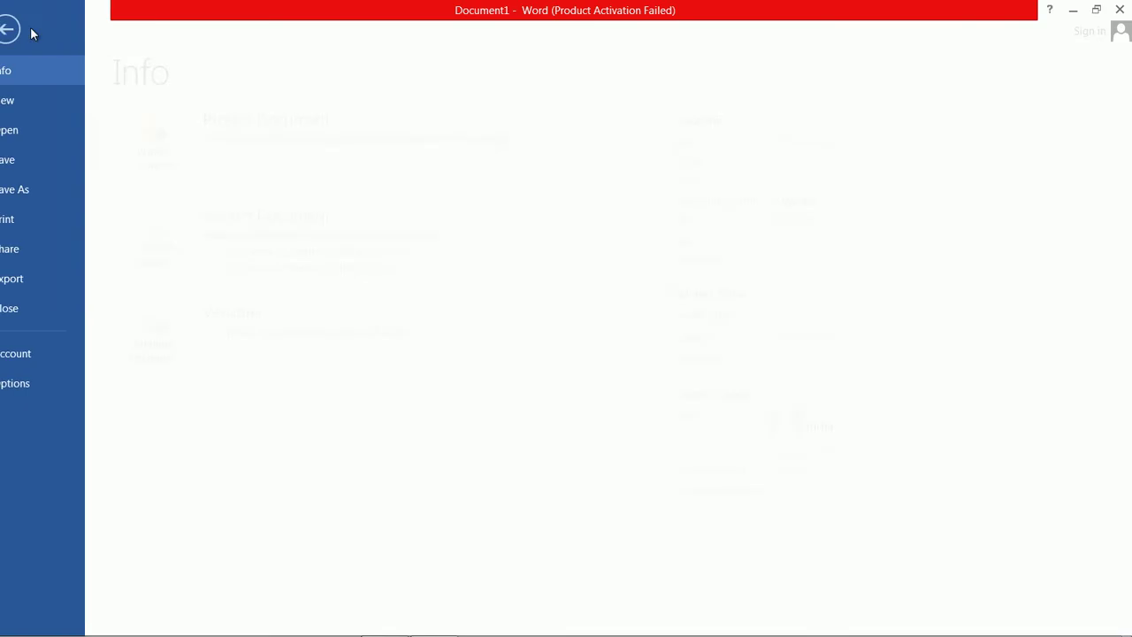
left_click(26, 99)
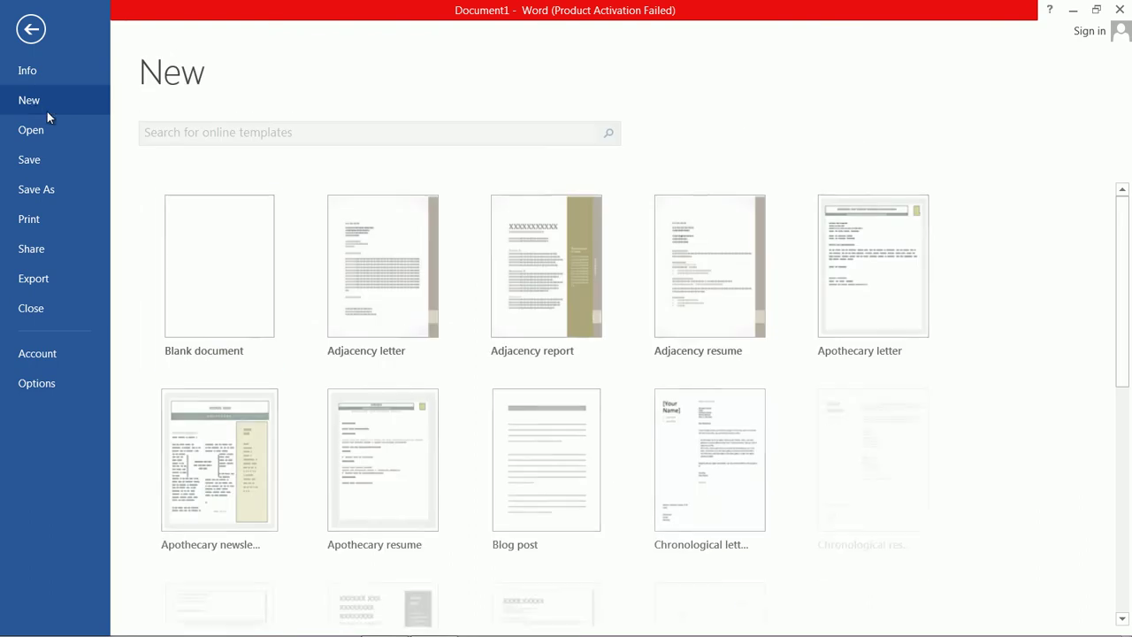
left_click(197, 251)
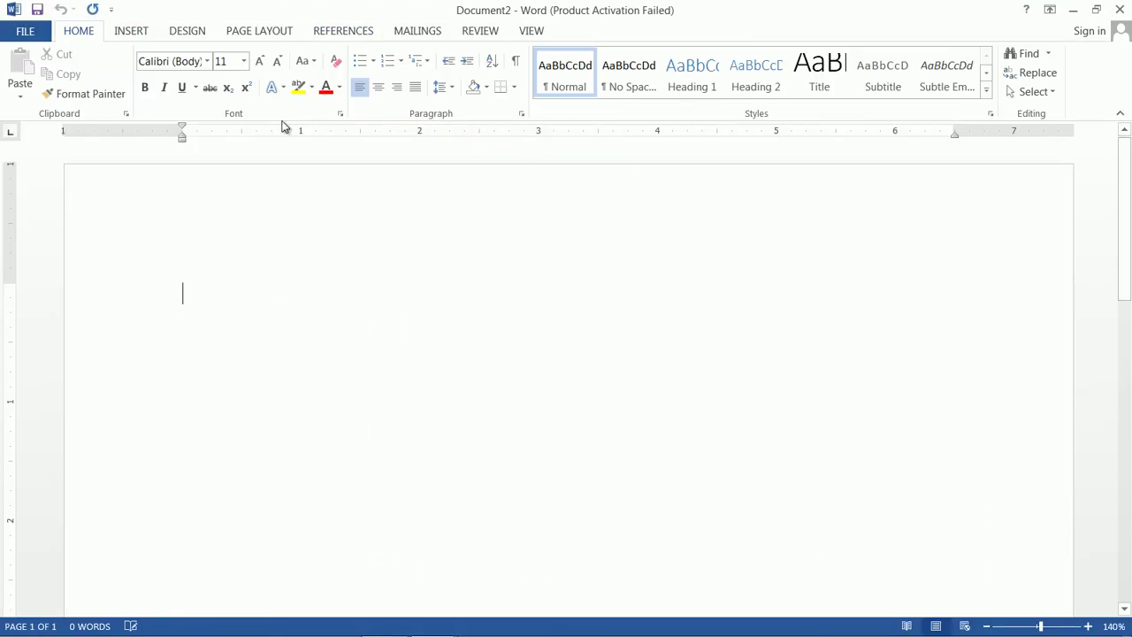
Step: Insert a table with four columns and two rows, then add a third row at its end
left_click(341, 32)
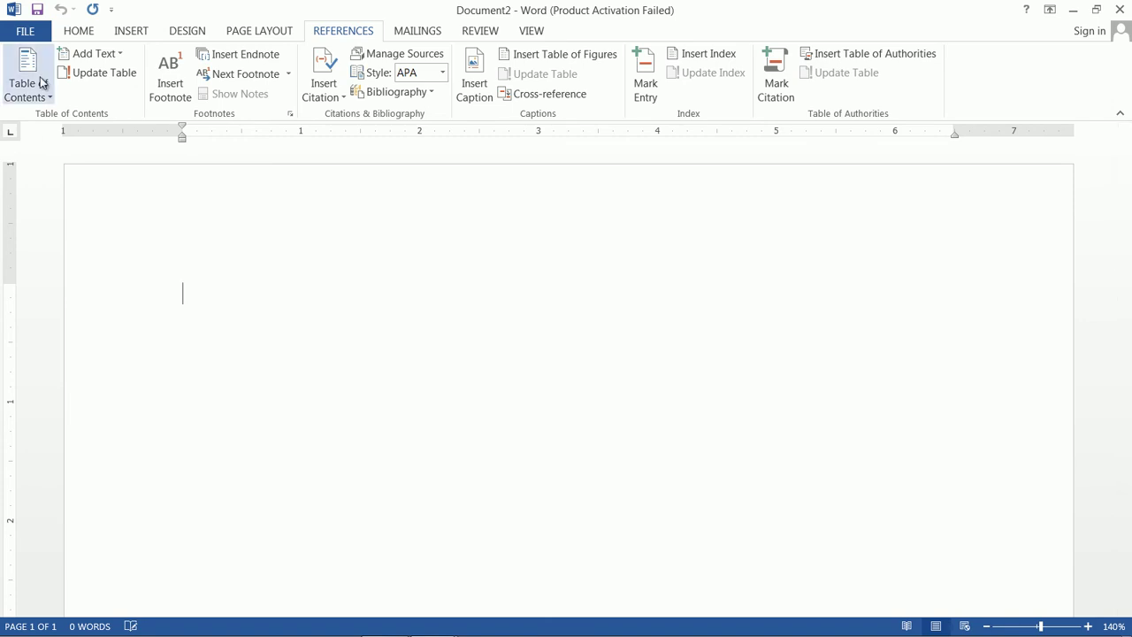
left_click(134, 36)
left_click(113, 97)
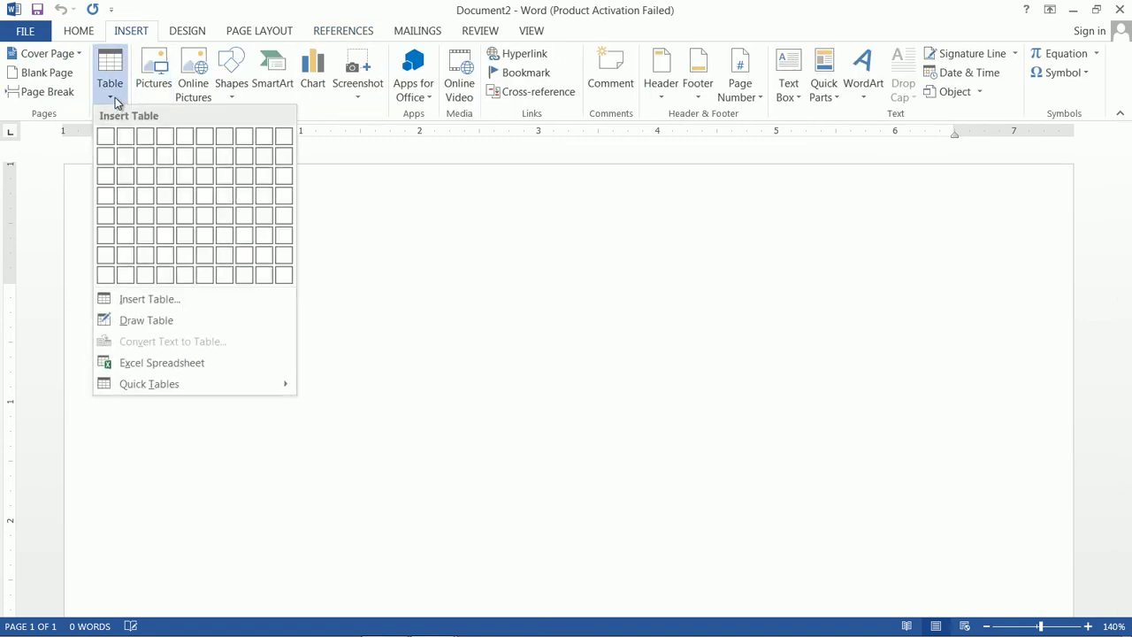
left_click(173, 166)
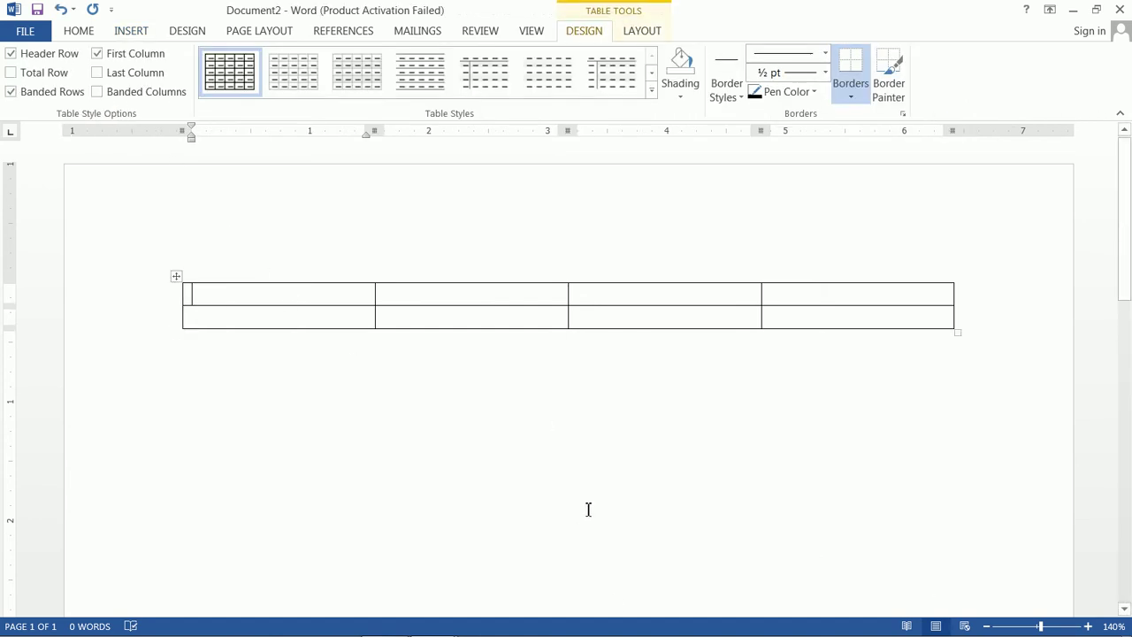
left_click(999, 318)
key("Return")
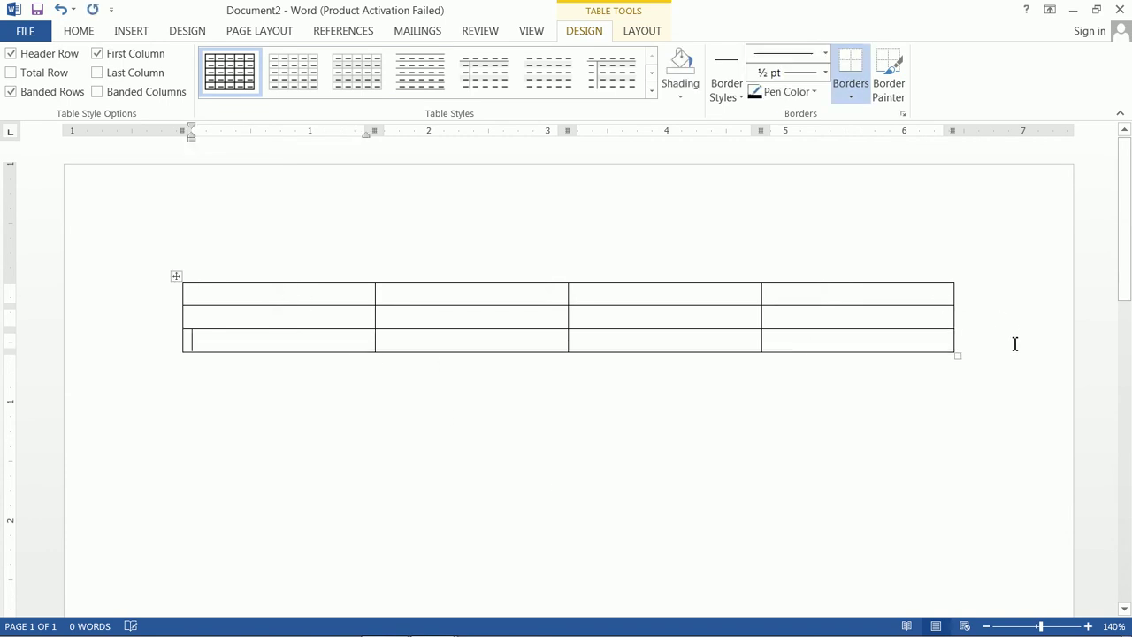
Step: Insert a blank page at the table's third row so that this row moves to the second page
left_click(129, 31)
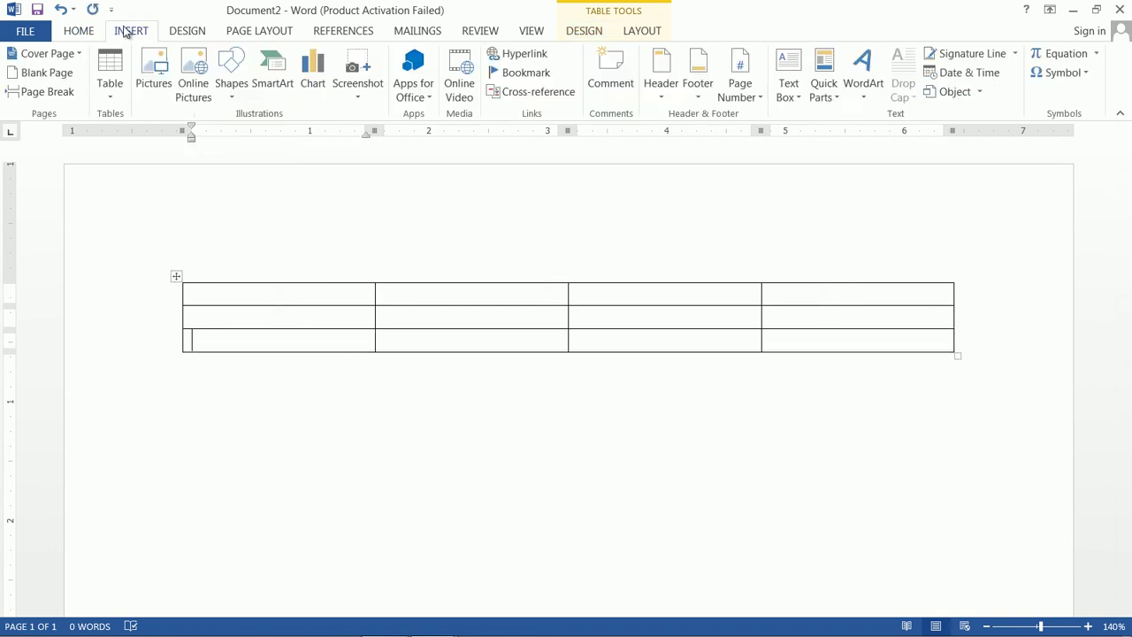
left_click(44, 73)
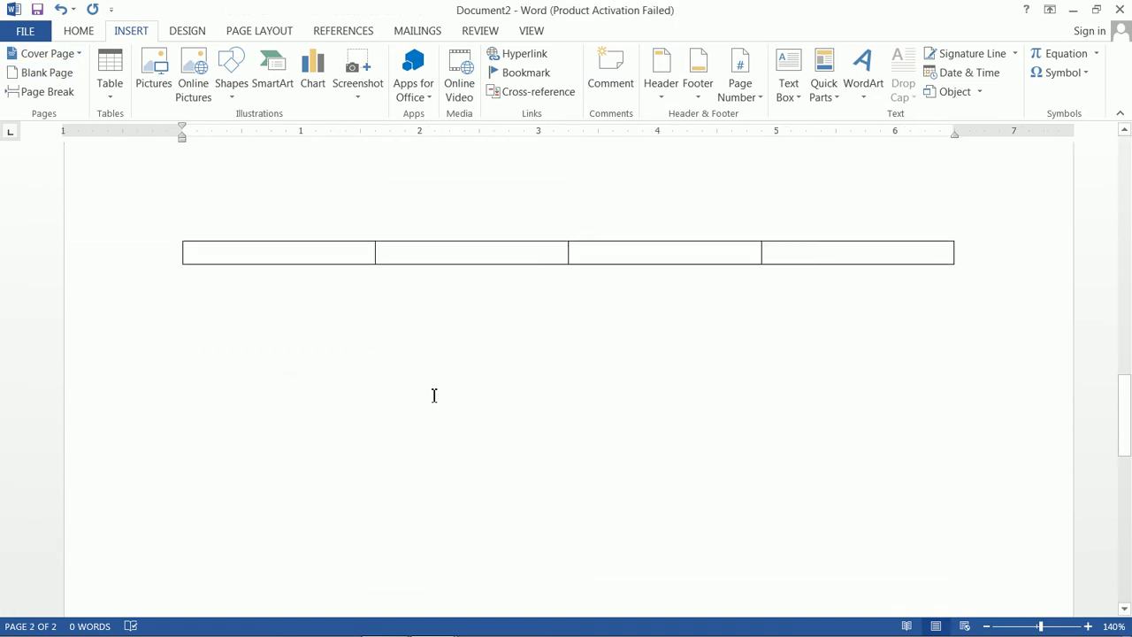
left_click(301, 489)
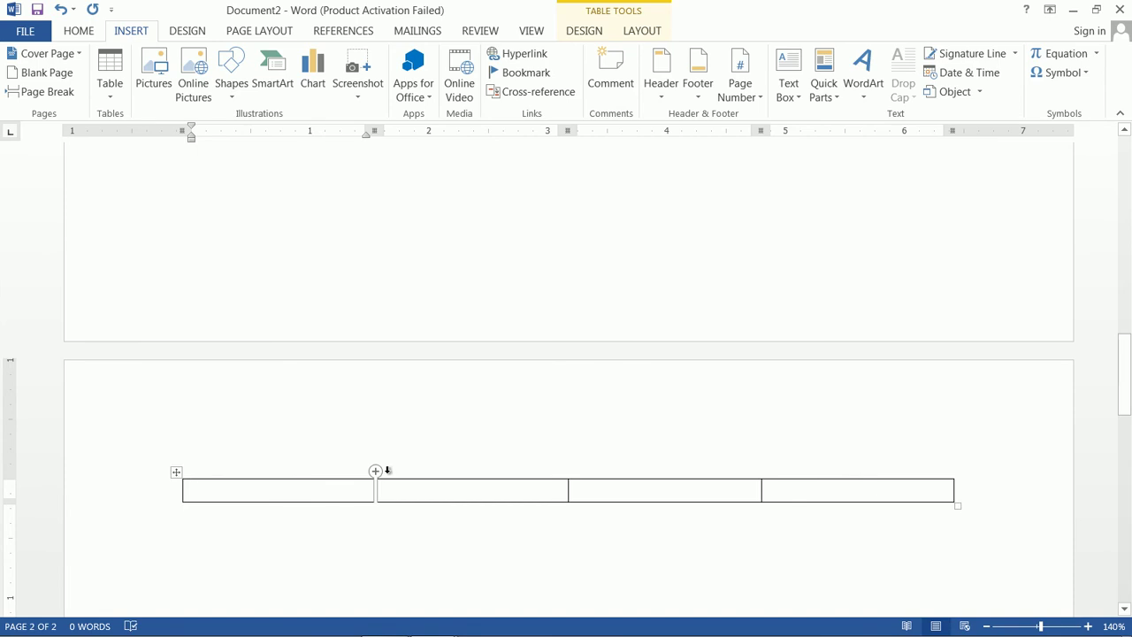
scroll(390, 469, "up", 1)
scroll(390, 469, "down", 2)
scroll(391, 460, "up", 5)
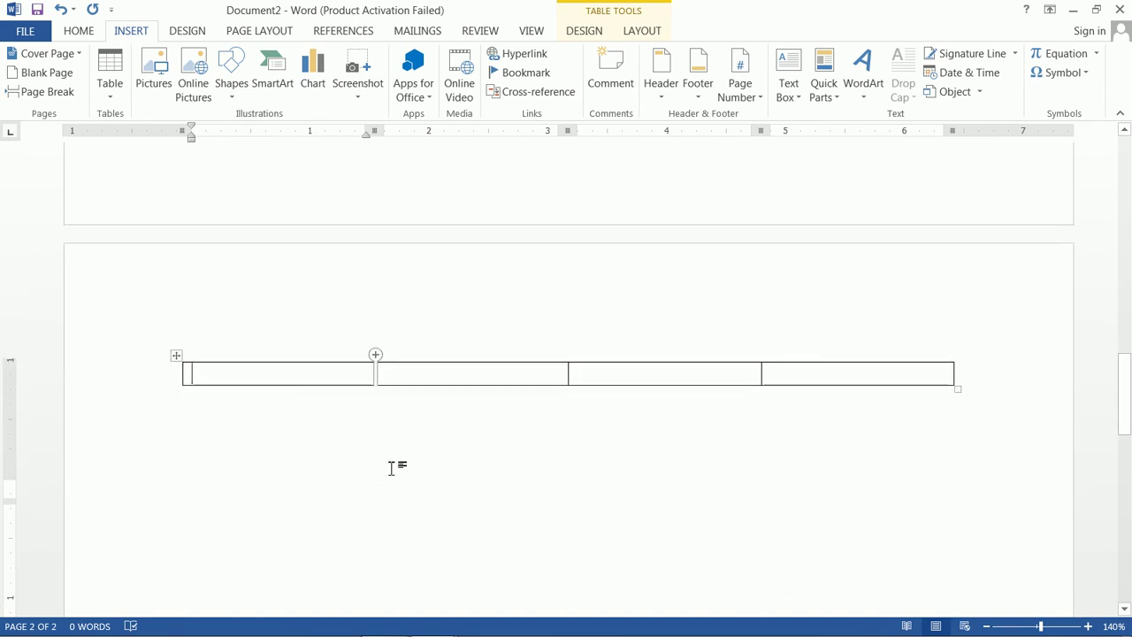
scroll(391, 447, "up", 5)
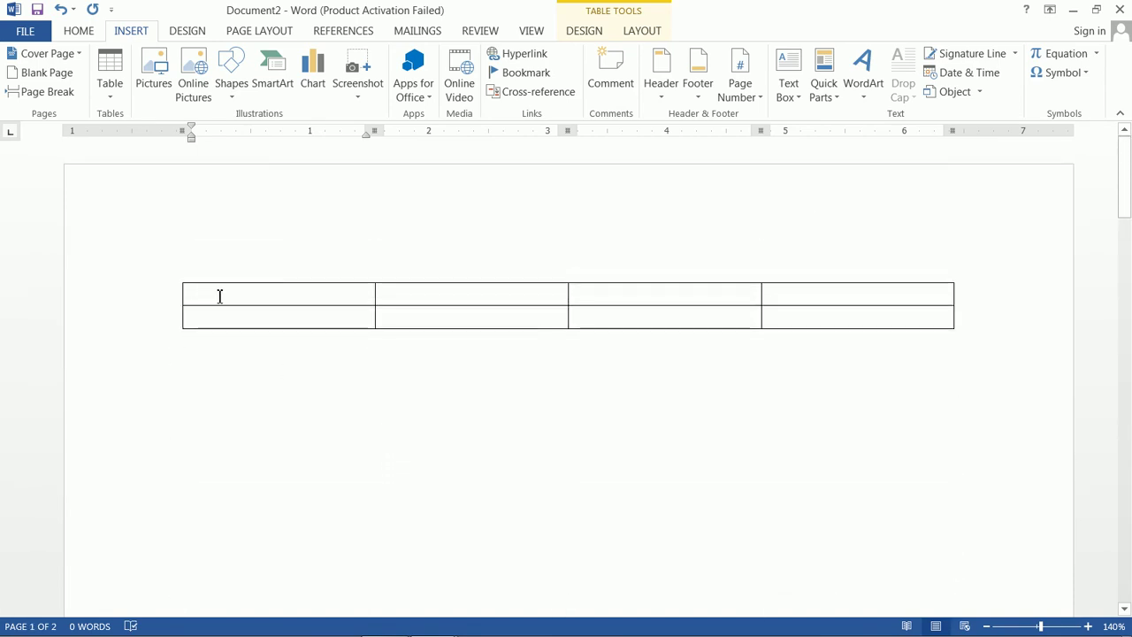
Step: Select the whole two-row table on the first page
left_click(176, 276)
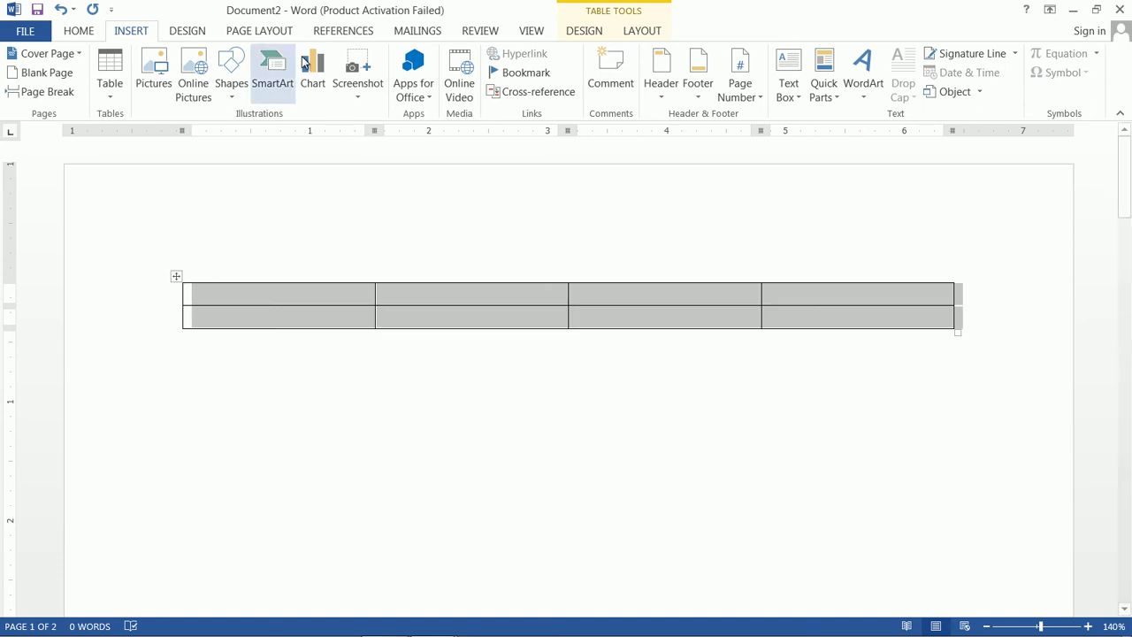
left_click(337, 35)
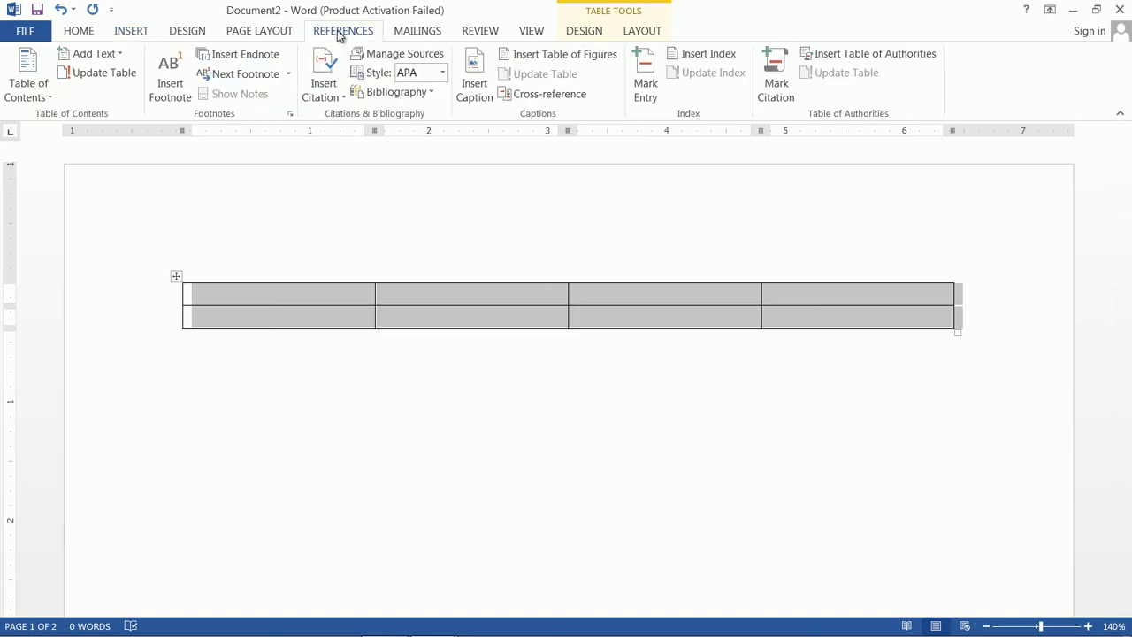
left_click(338, 99)
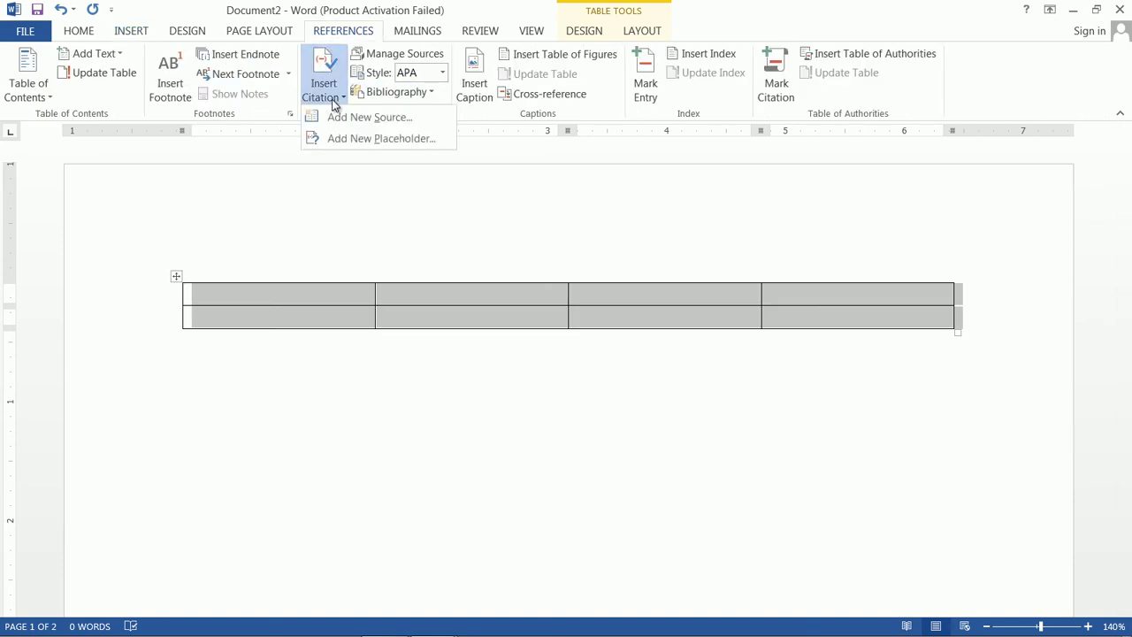
left_click(345, 119)
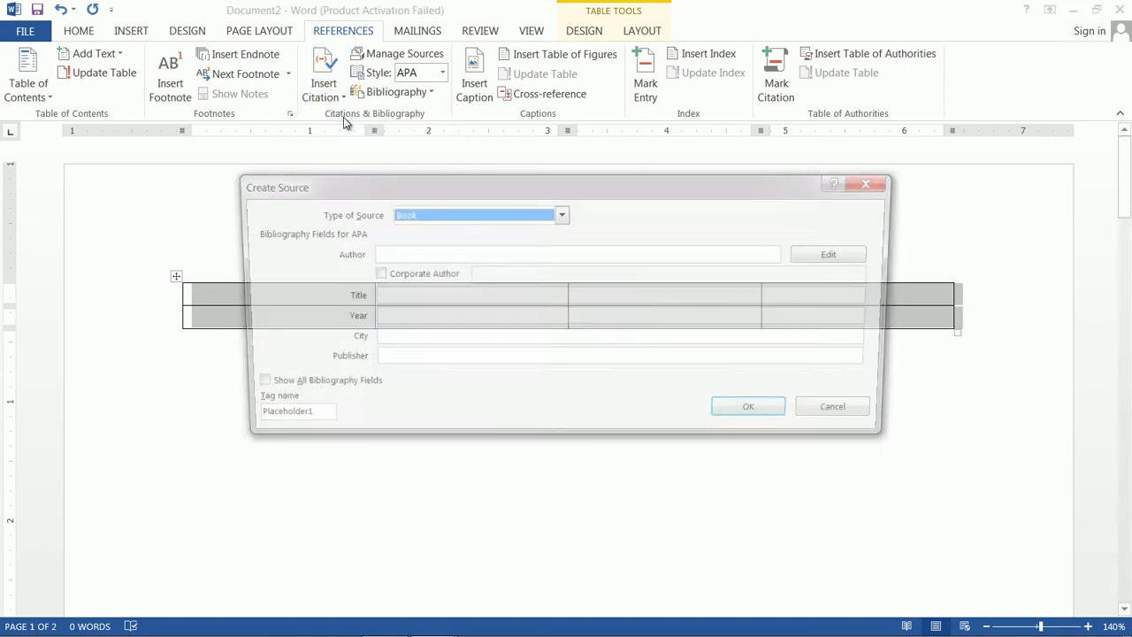
left_click(877, 182)
Step: Insert a caption with the label Table above the selected table on the first page
left_click(486, 99)
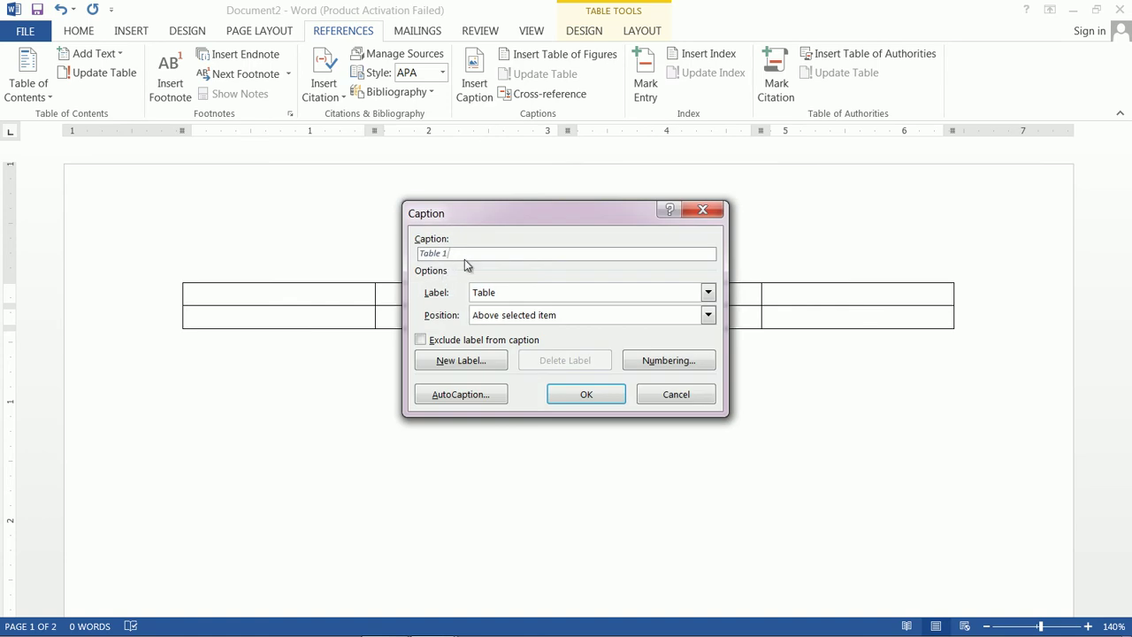
left_click(586, 397)
scroll(550, 415, "down", 10)
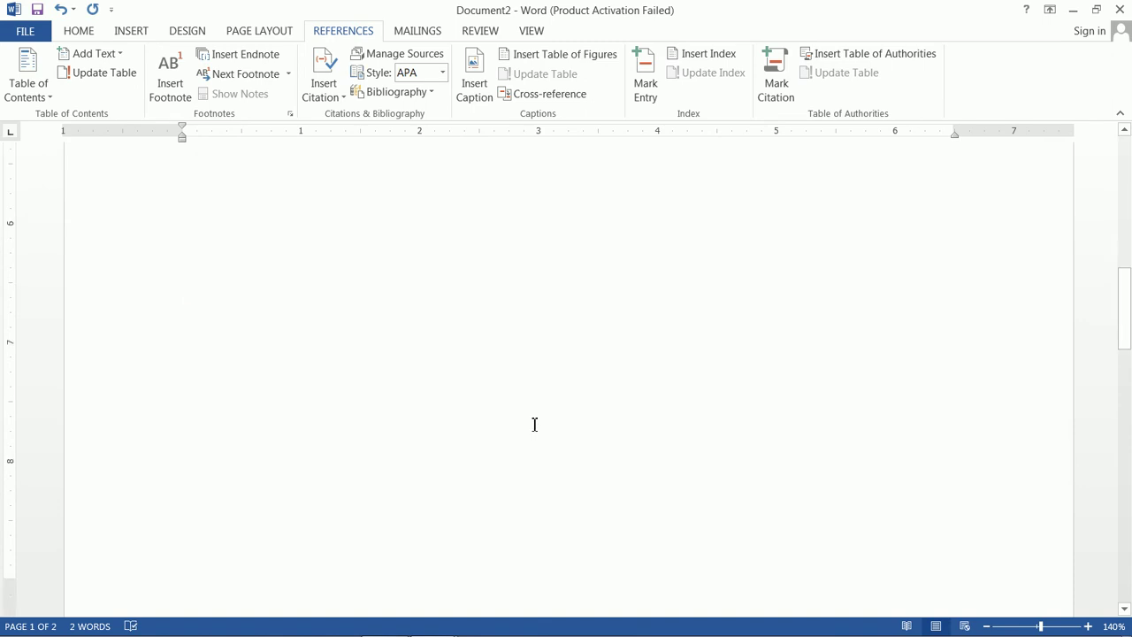
scroll(414, 332, "up", 3)
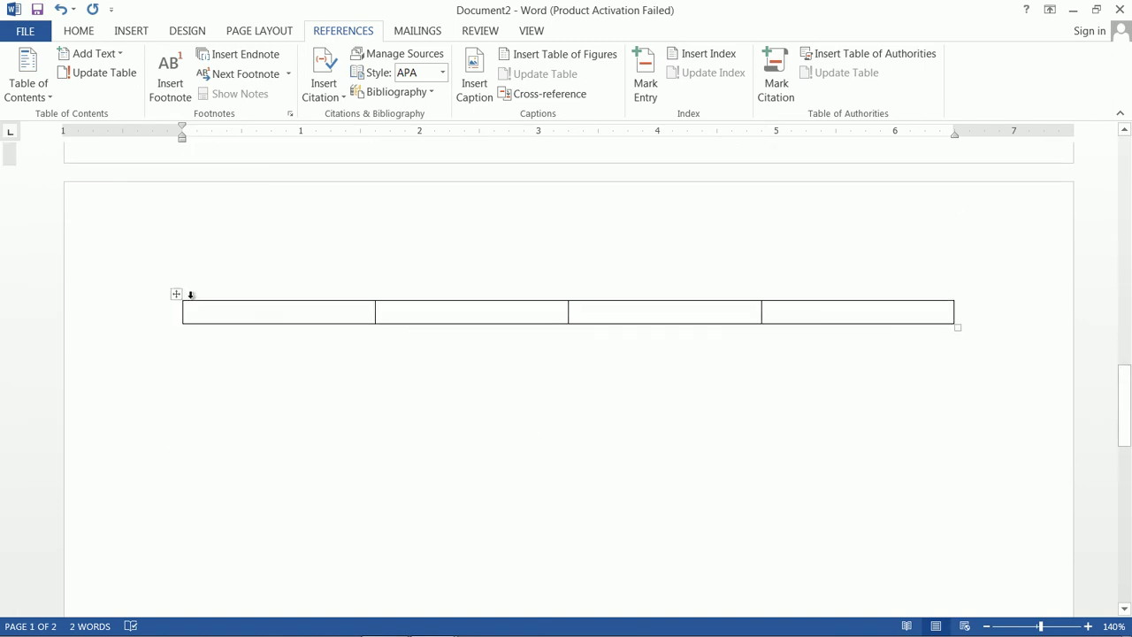
Step: Insert a caption with the label Table above the selected one-row table on the second page
left_click(177, 293)
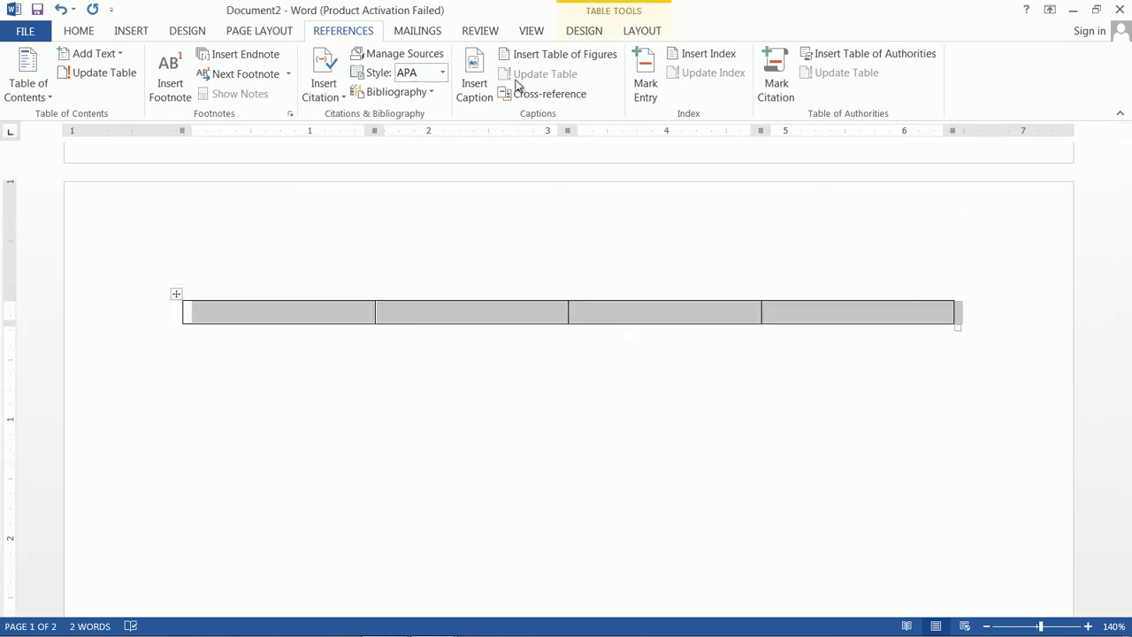
left_click(473, 98)
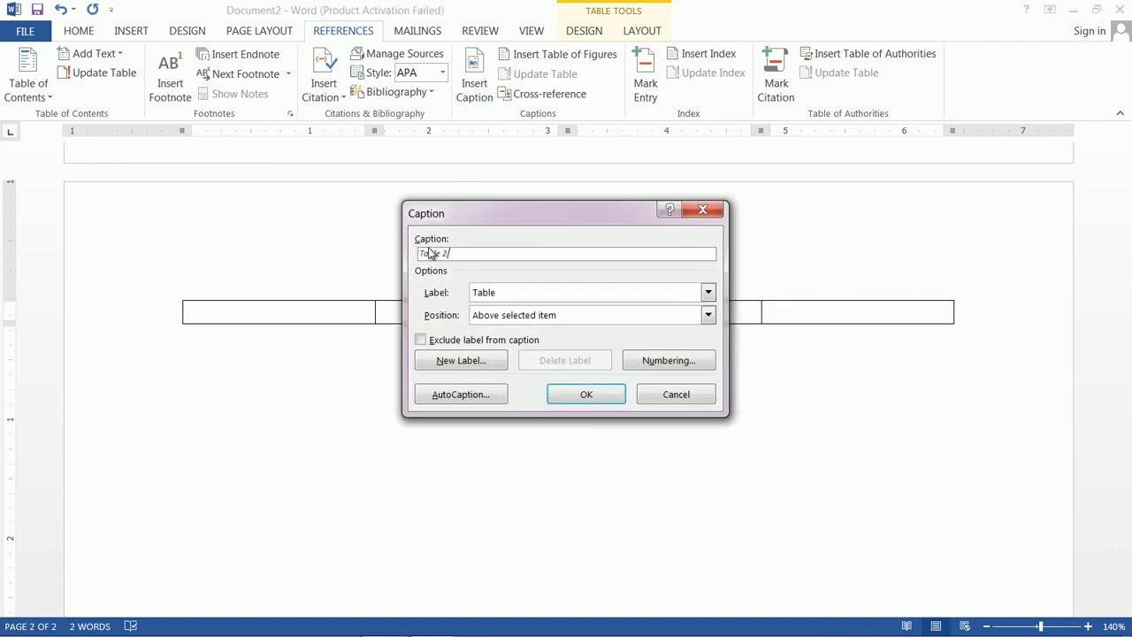
left_click(710, 298)
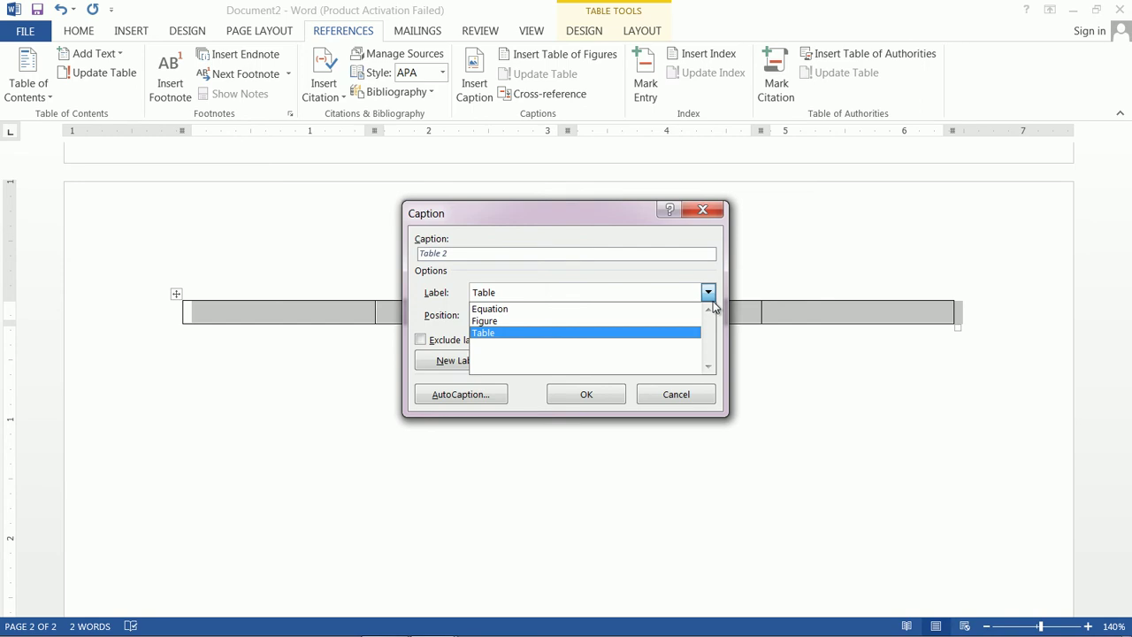
left_click(712, 301)
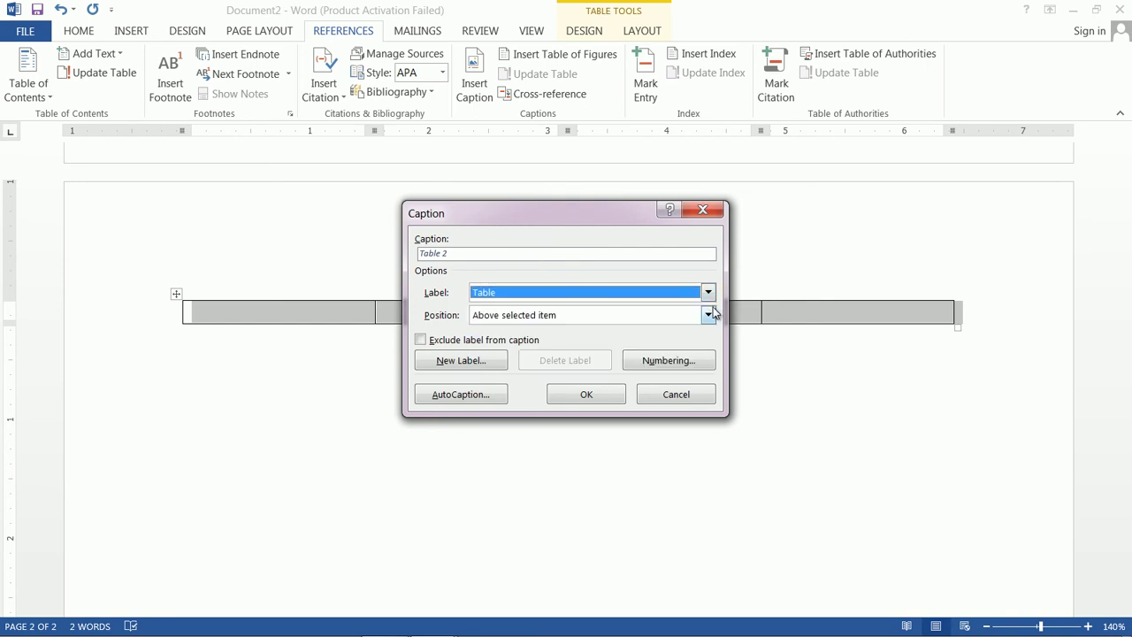
left_click(708, 316)
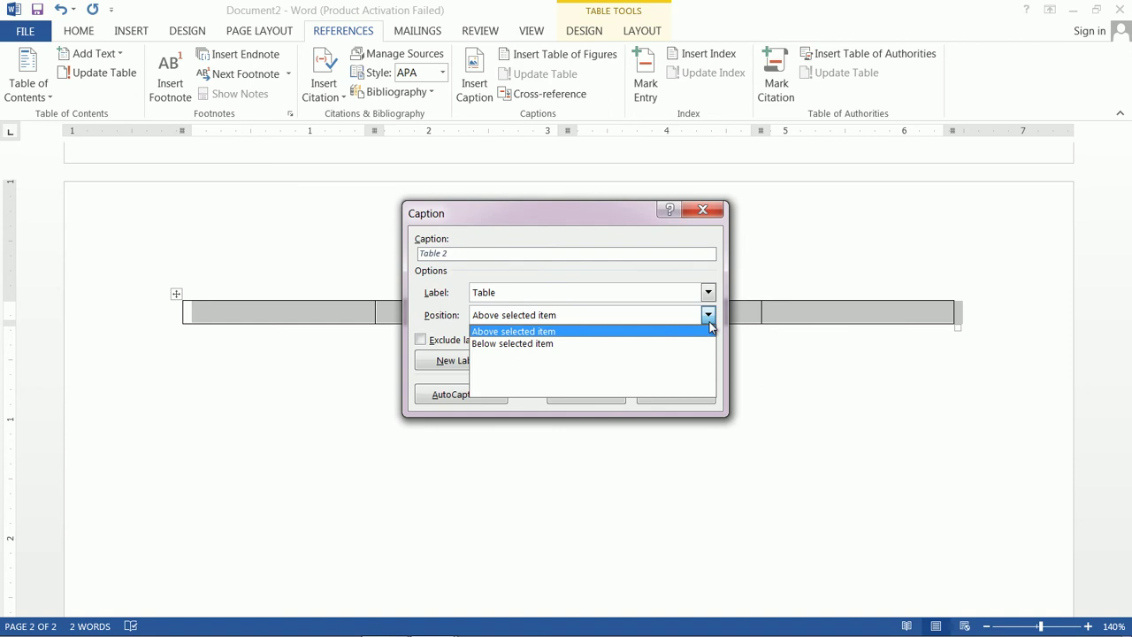
left_click(709, 326)
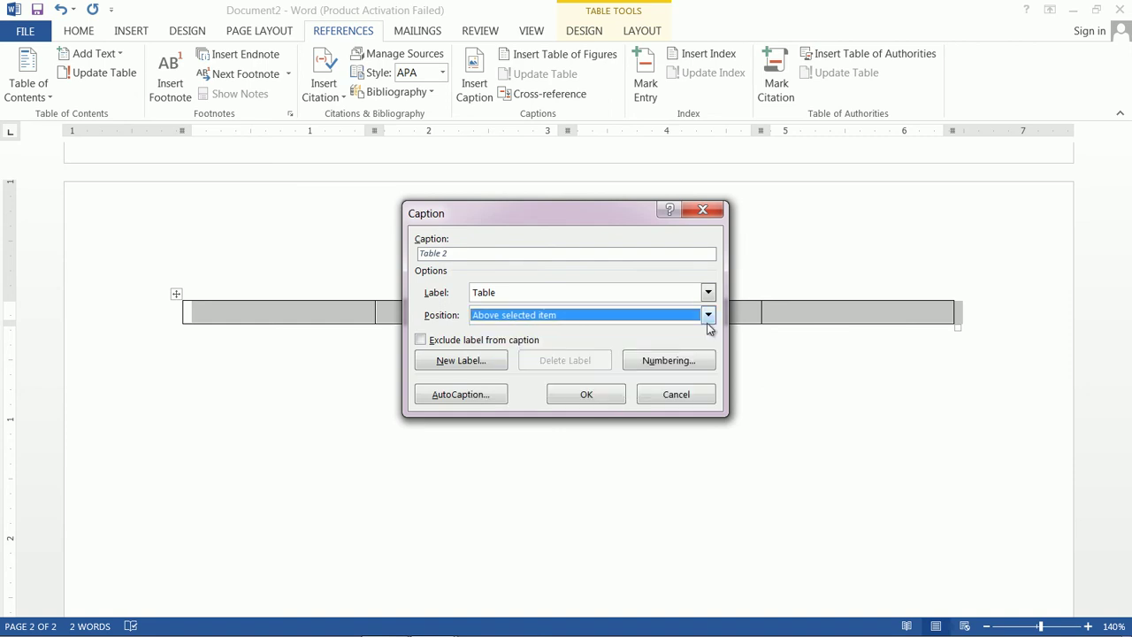
left_click(584, 395)
Step: Try to insert a blank page at the end of the Table 1 caption on the first page
scroll(607, 315, "up", 5)
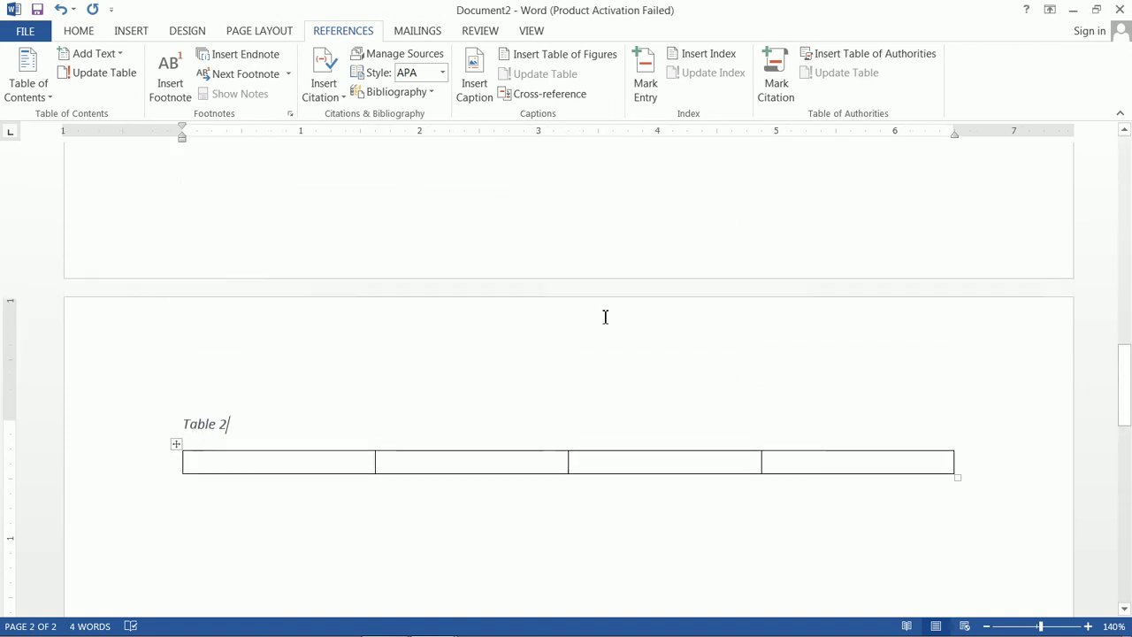
scroll(607, 316, "up", 10)
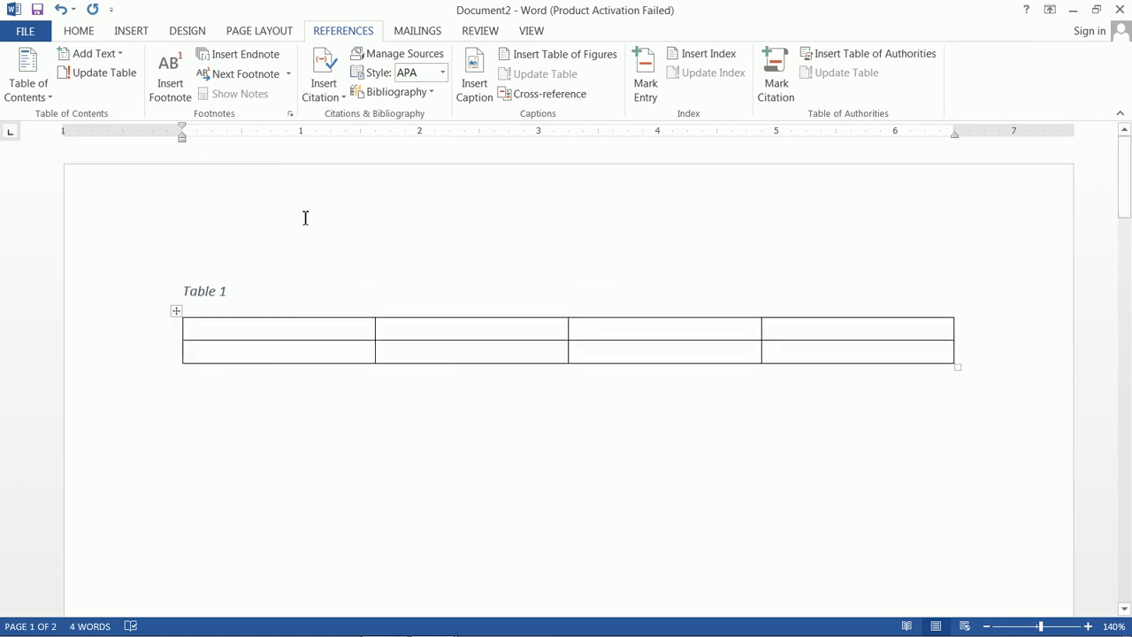
left_click(306, 217)
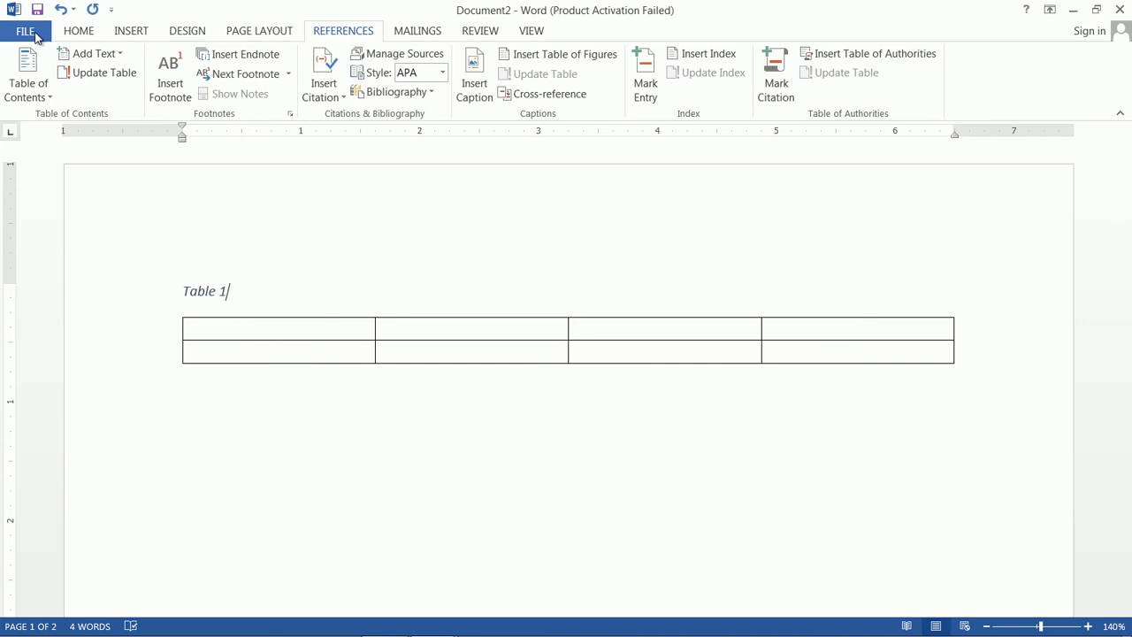
left_click(111, 33)
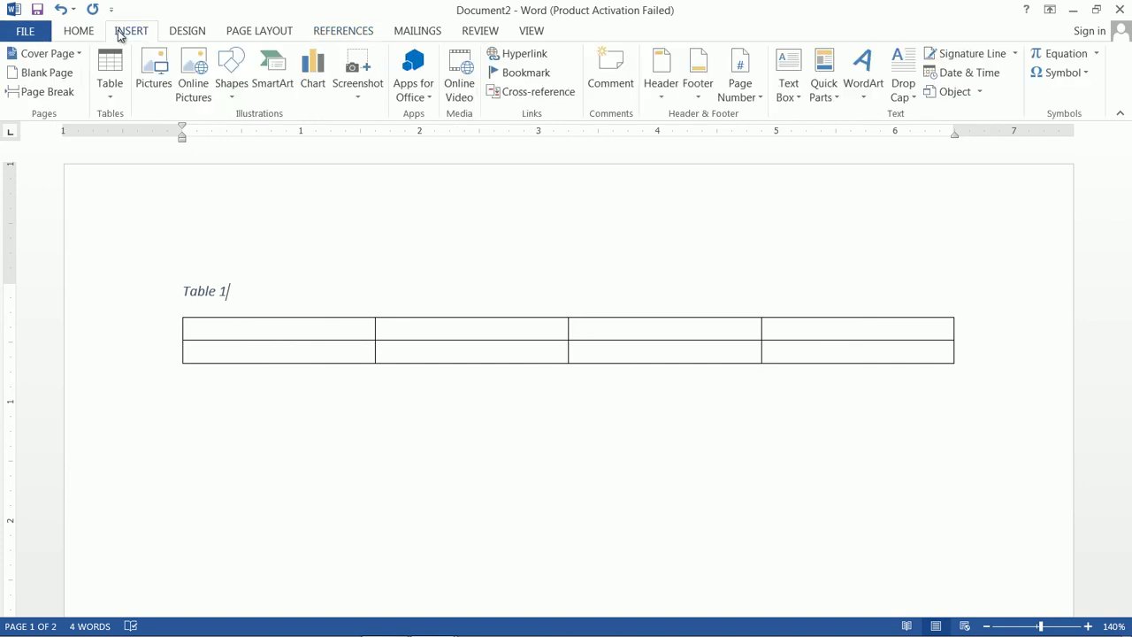
left_click(43, 76)
scroll(428, 367, "up", 10)
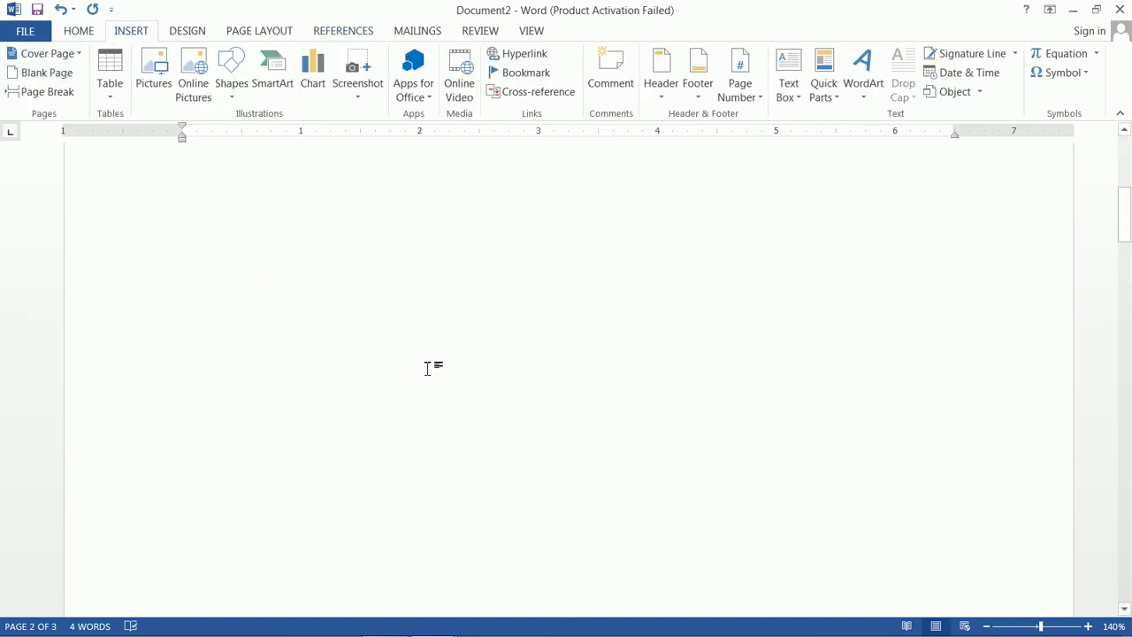
scroll(428, 366, "down", 15)
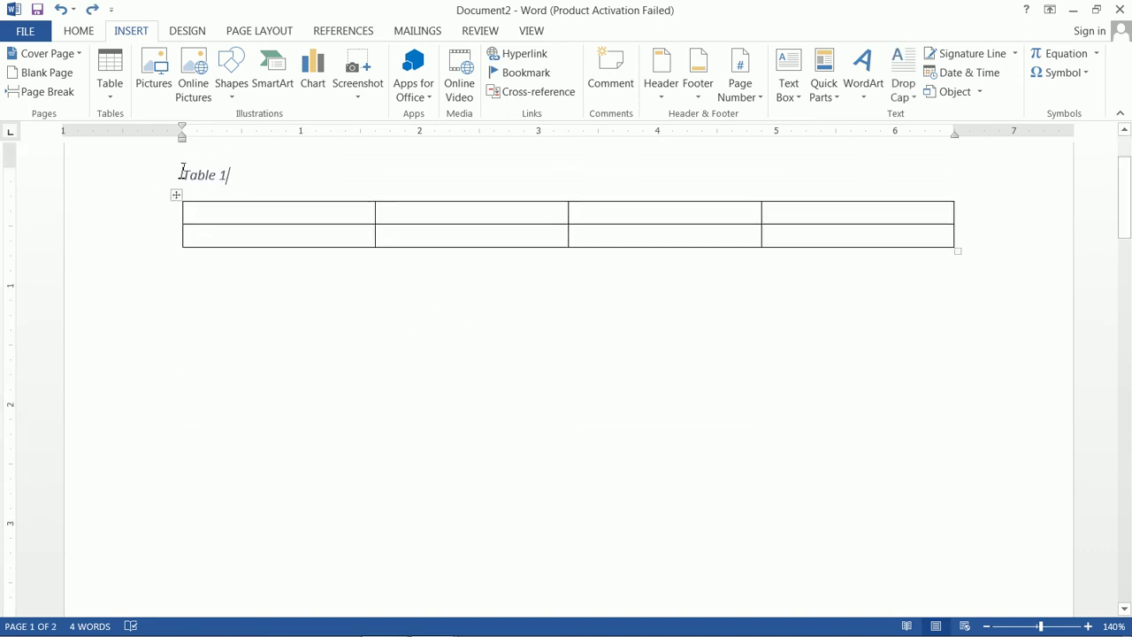
Step: Add an empty line above the Table 1 caption and insert a blank page before the caption
key("Return")
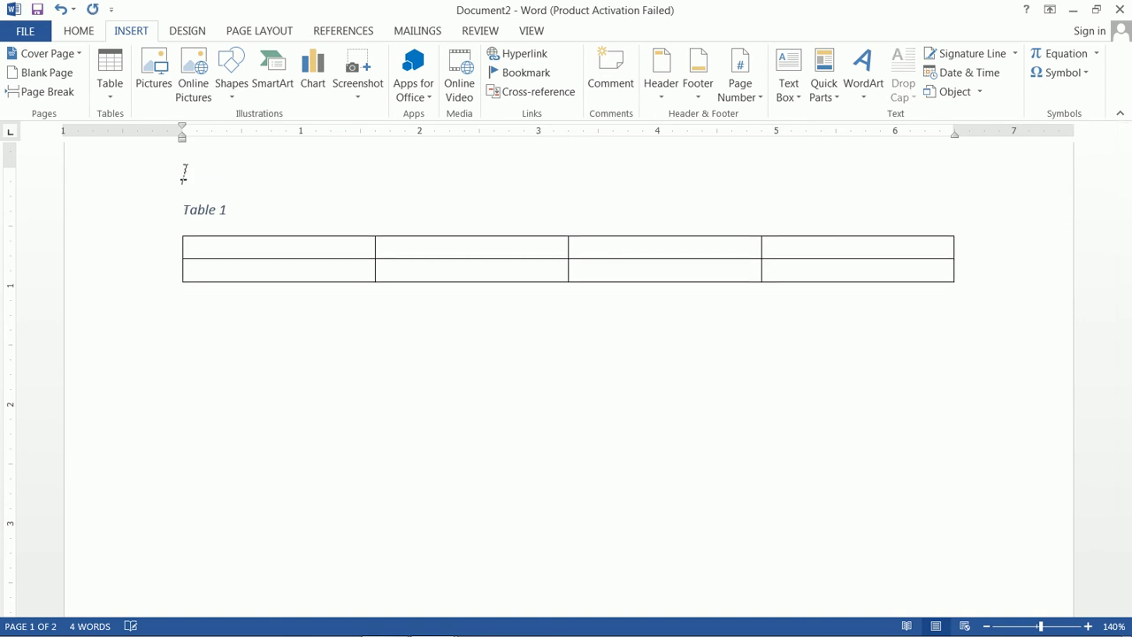
left_click(46, 73)
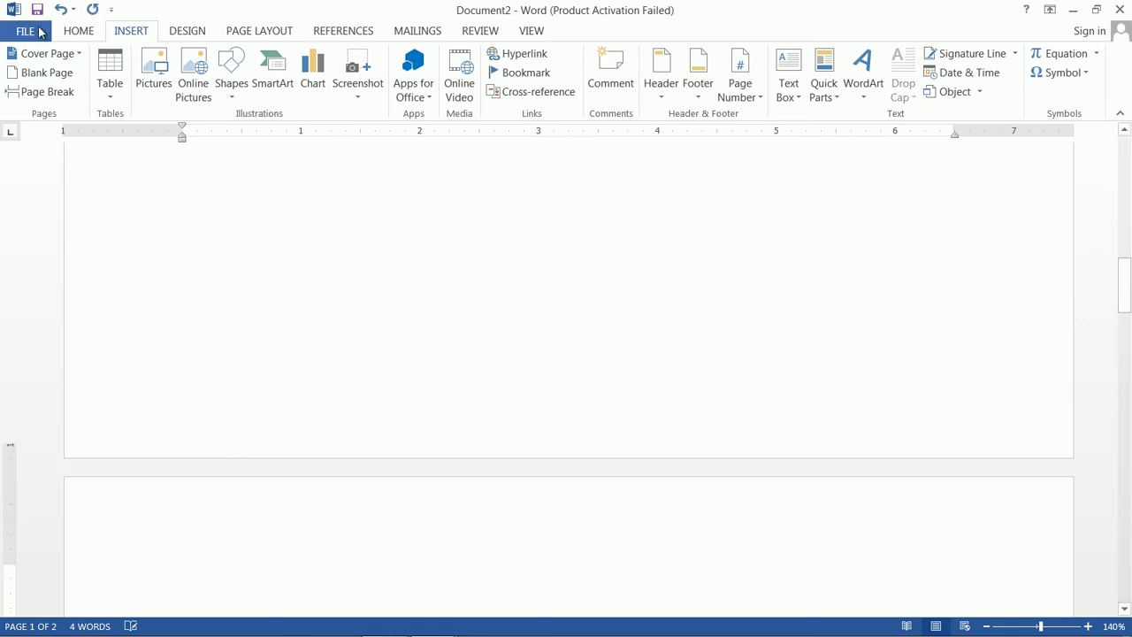
scroll(246, 234, "up", 15)
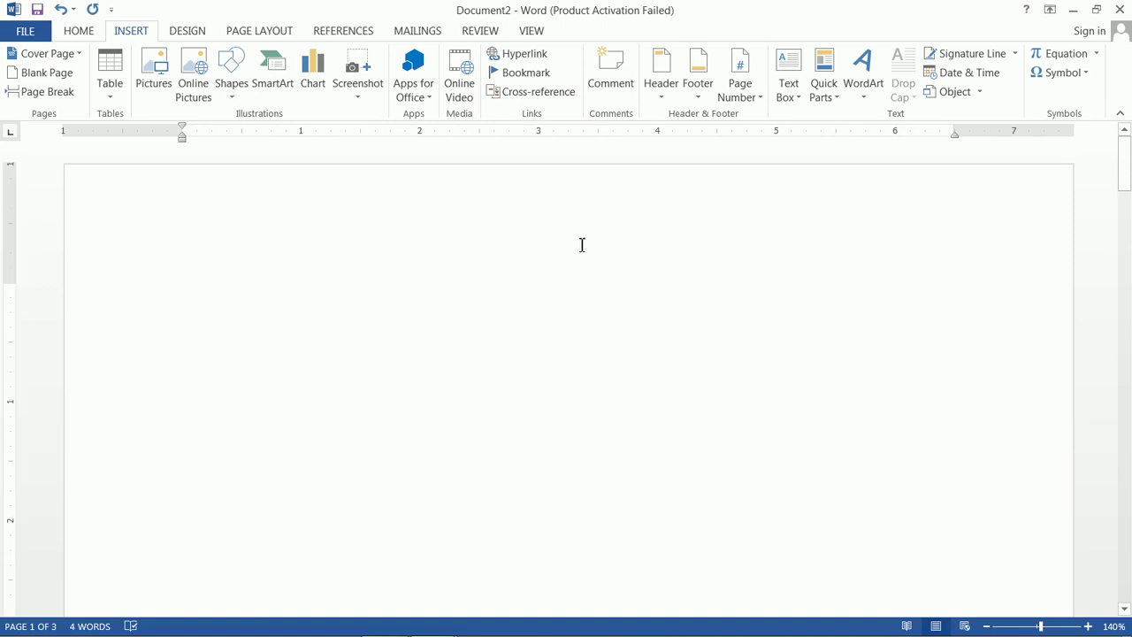
Step: Insert a table of figures for the caption label Table on the blank first page, with right-aligned page numbers and a dotted leader
left_click(277, 32)
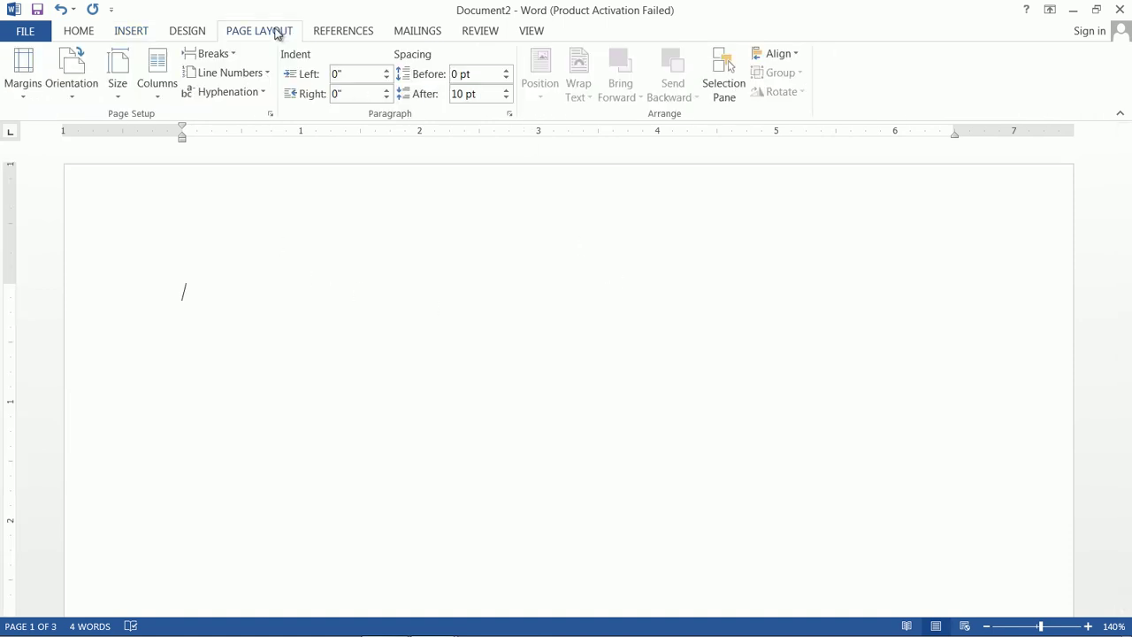
left_click(337, 34)
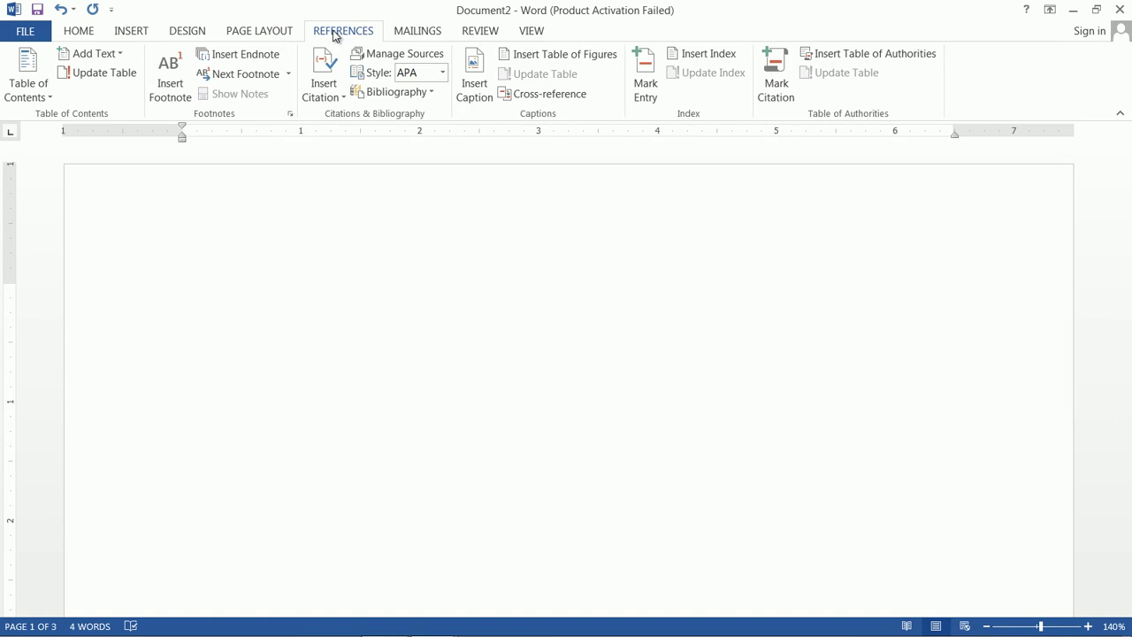
left_click(594, 58)
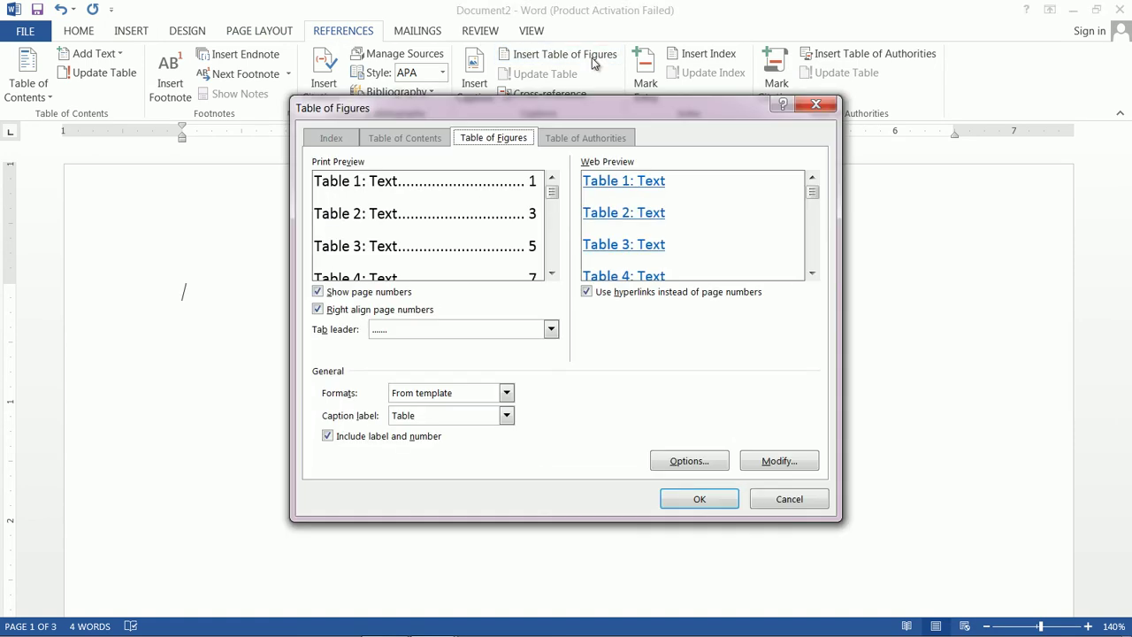
left_click(691, 508)
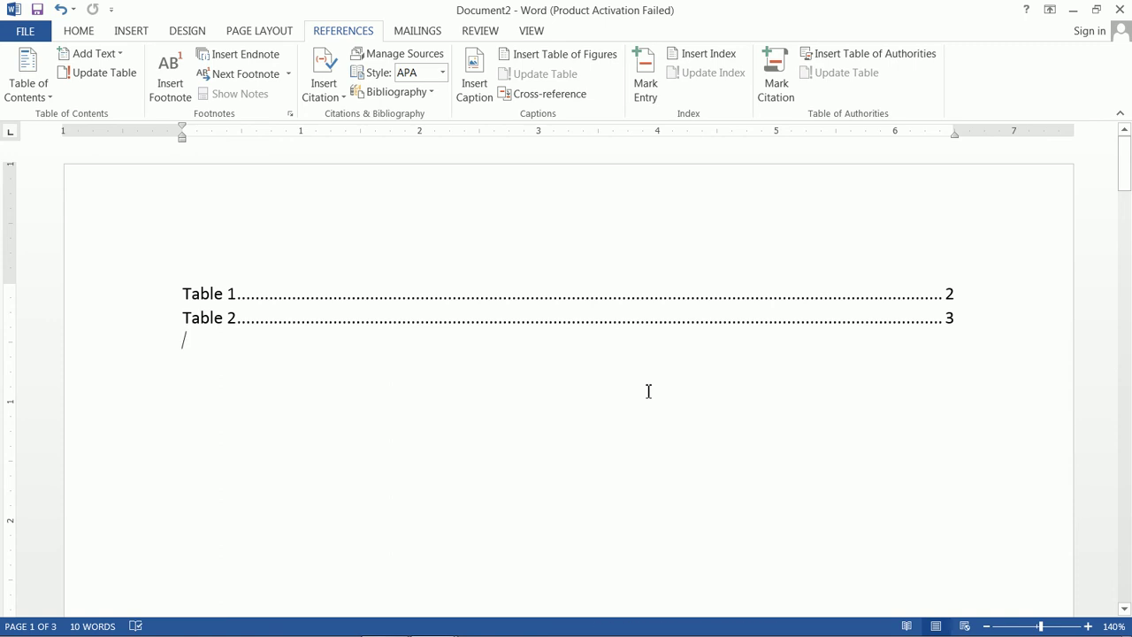
left_click(487, 101)
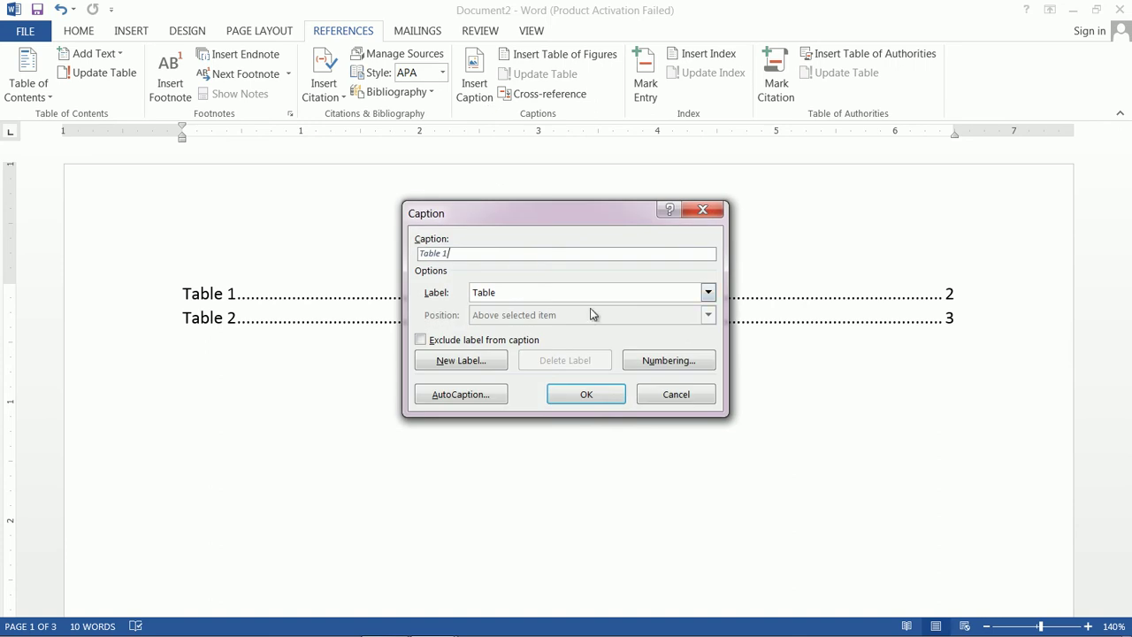
left_click(708, 295)
left_click(710, 300)
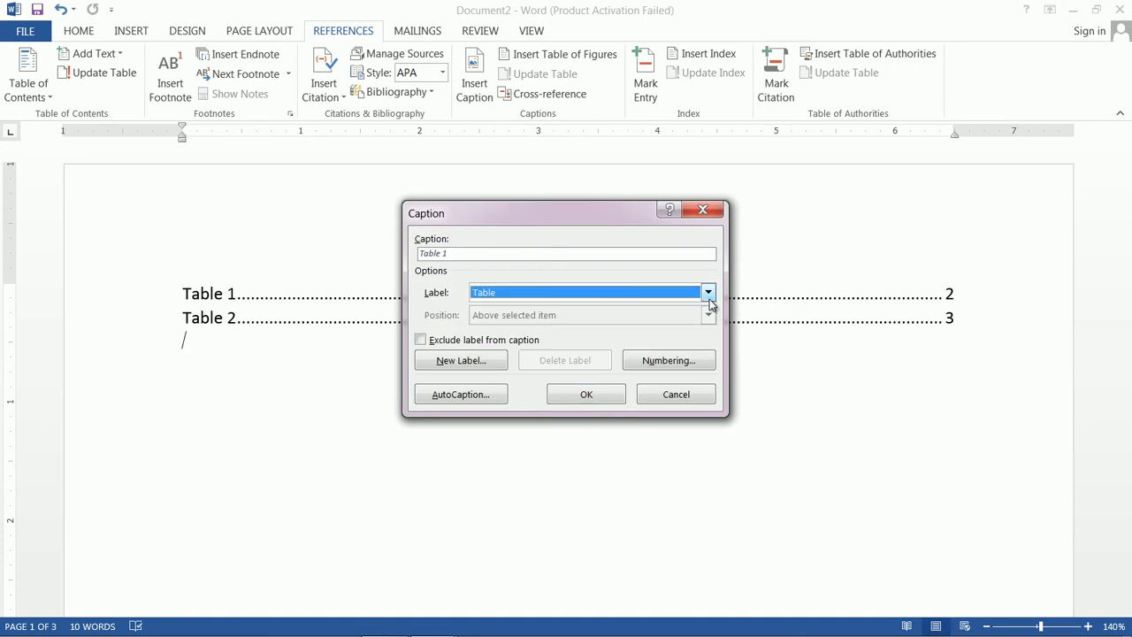
left_click(677, 394)
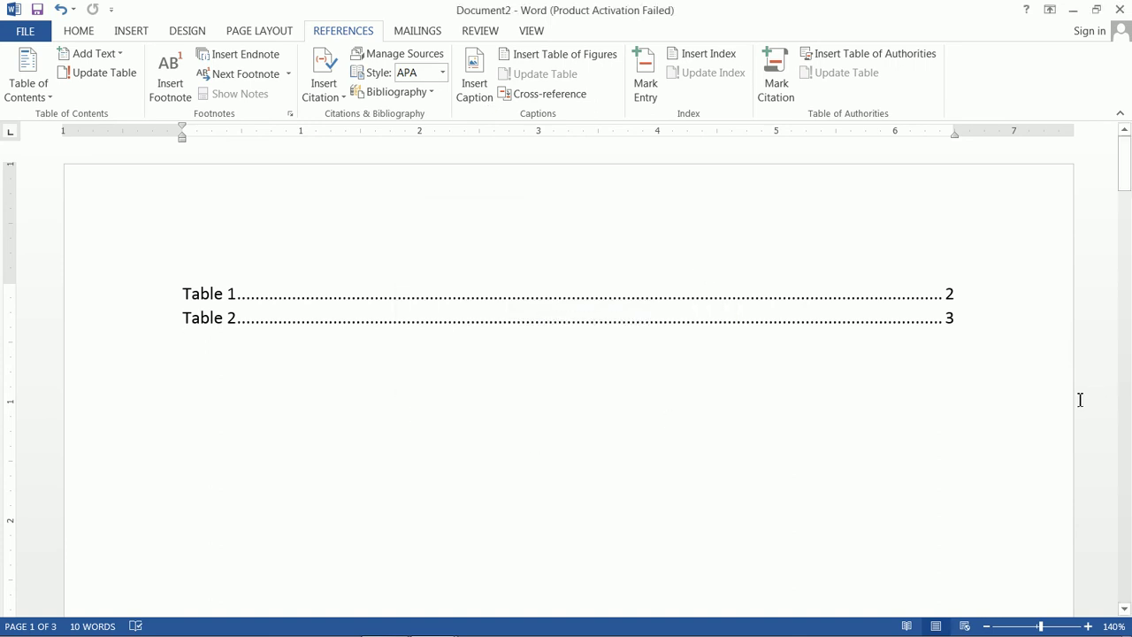
Step: Follow the Table 1 and Table 2 entry links in the table of figures, returning to the list after each
left_click(217, 294, "ctrl")
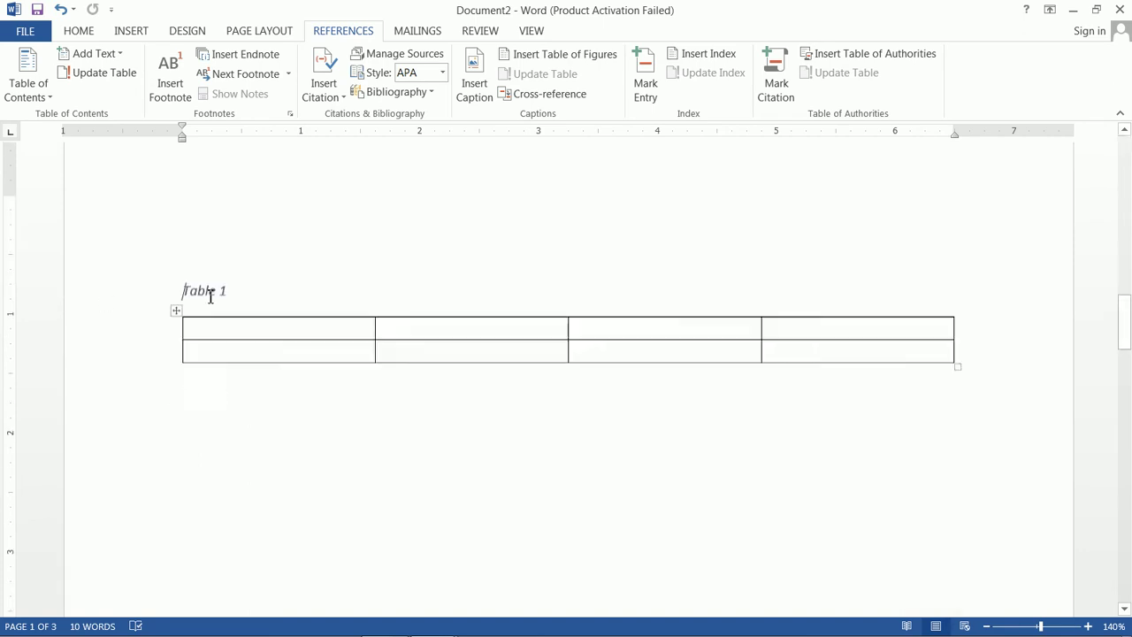
scroll(348, 404, "up", 10)
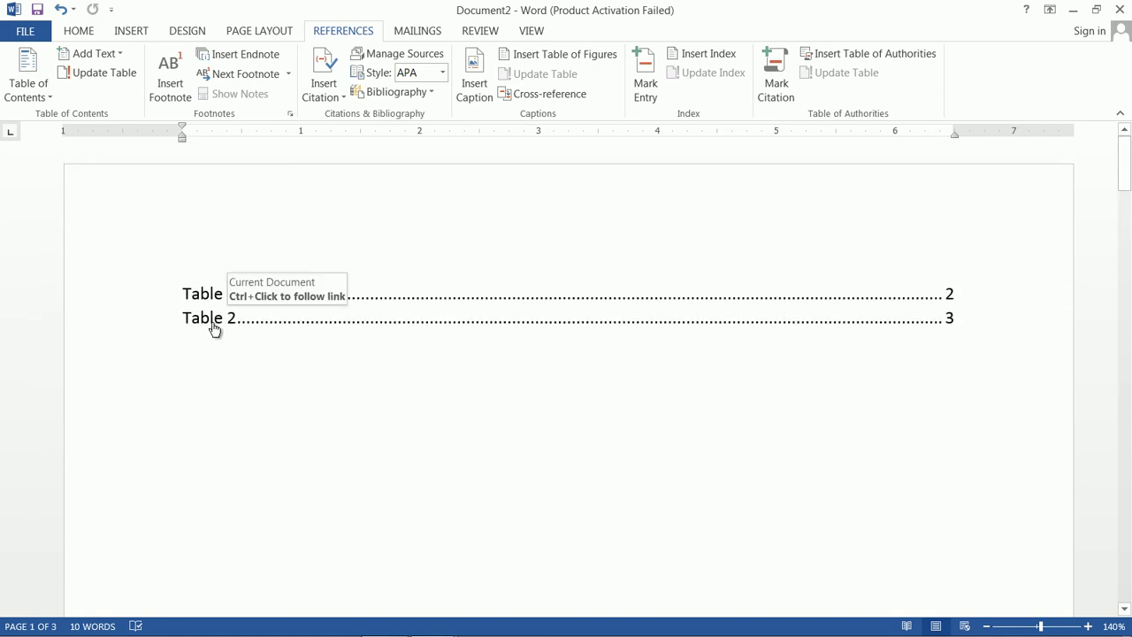
left_click(215, 316, "ctrl")
scroll(248, 334, "up", 15)
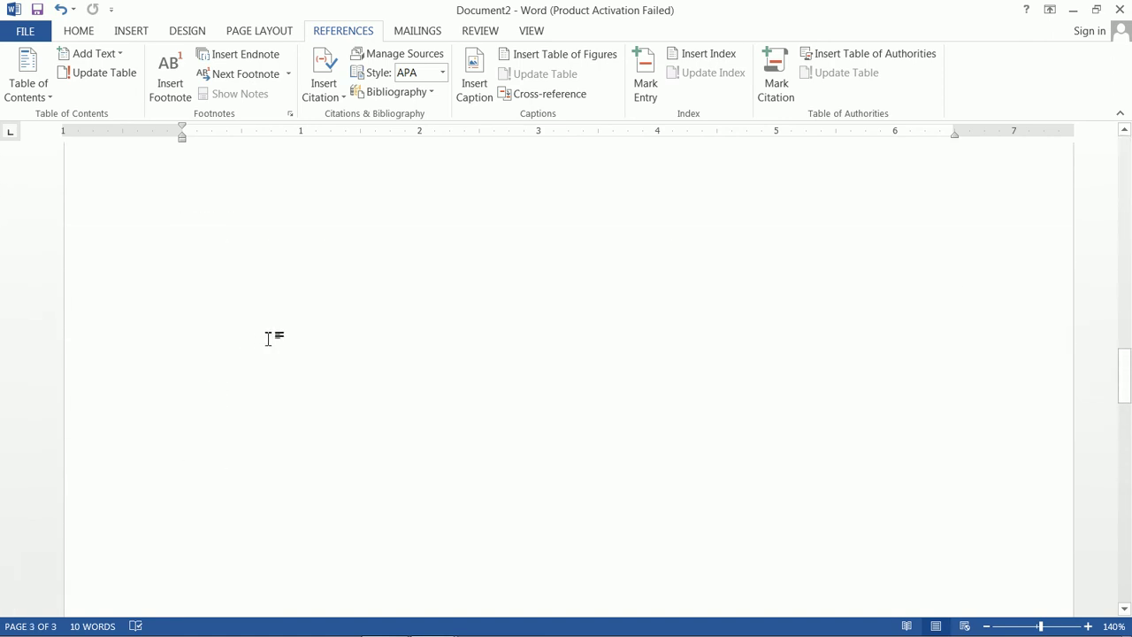
scroll(285, 338, "up", 5)
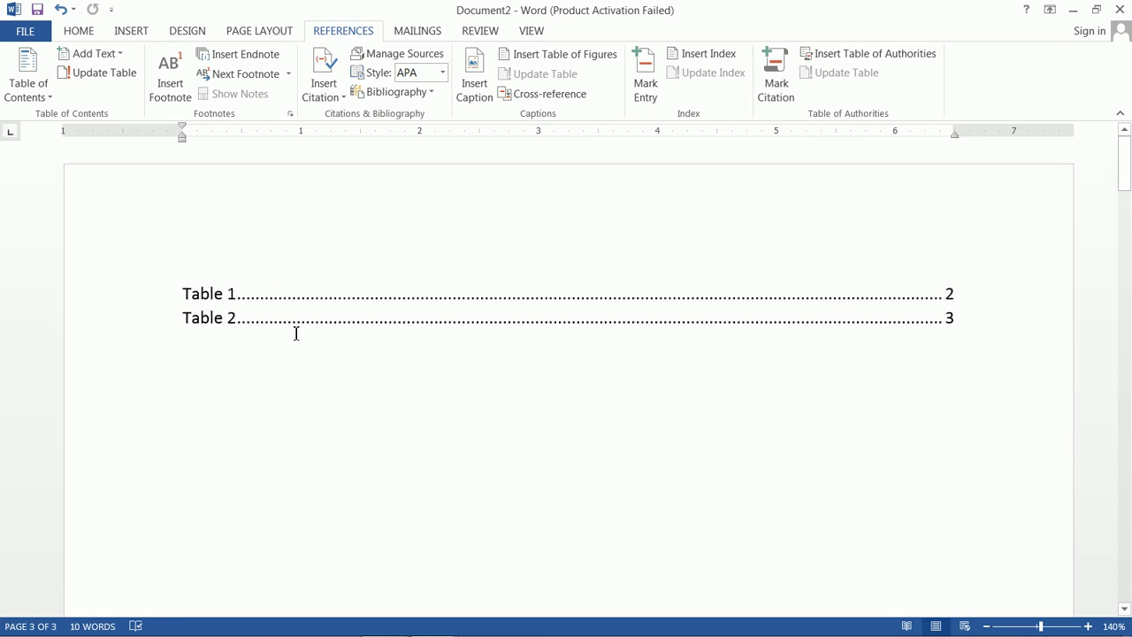
Step: Follow the links on page numbers 2 and 3 in the table of figures, then return to the first page
left_click(952, 297, "ctrl")
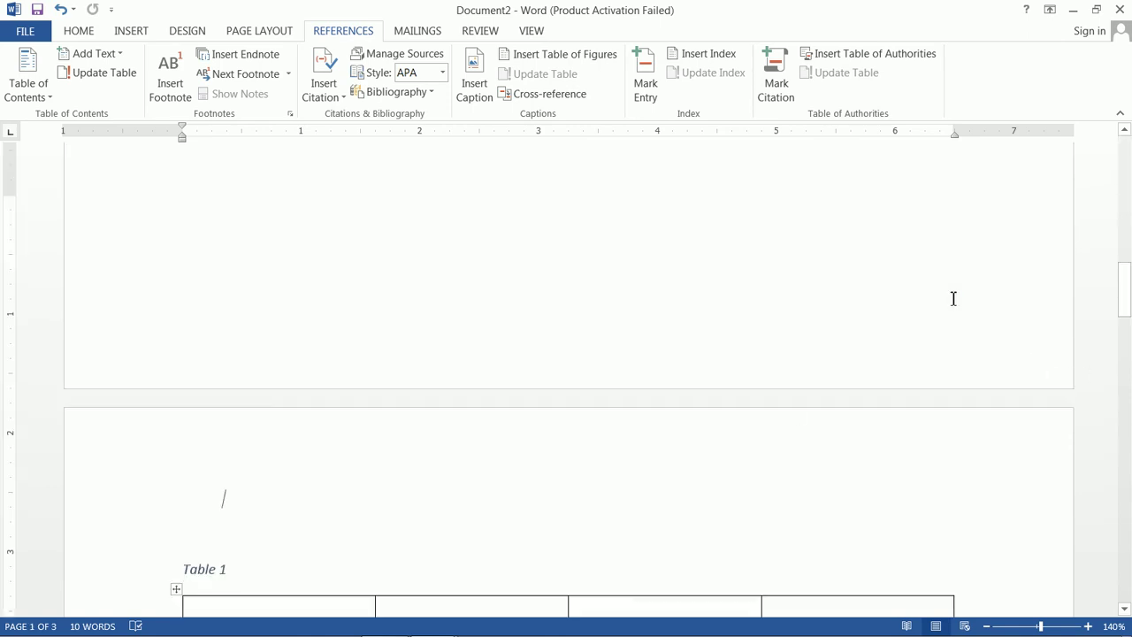
scroll(782, 377, "up", 3)
scroll(782, 377, "up", 10)
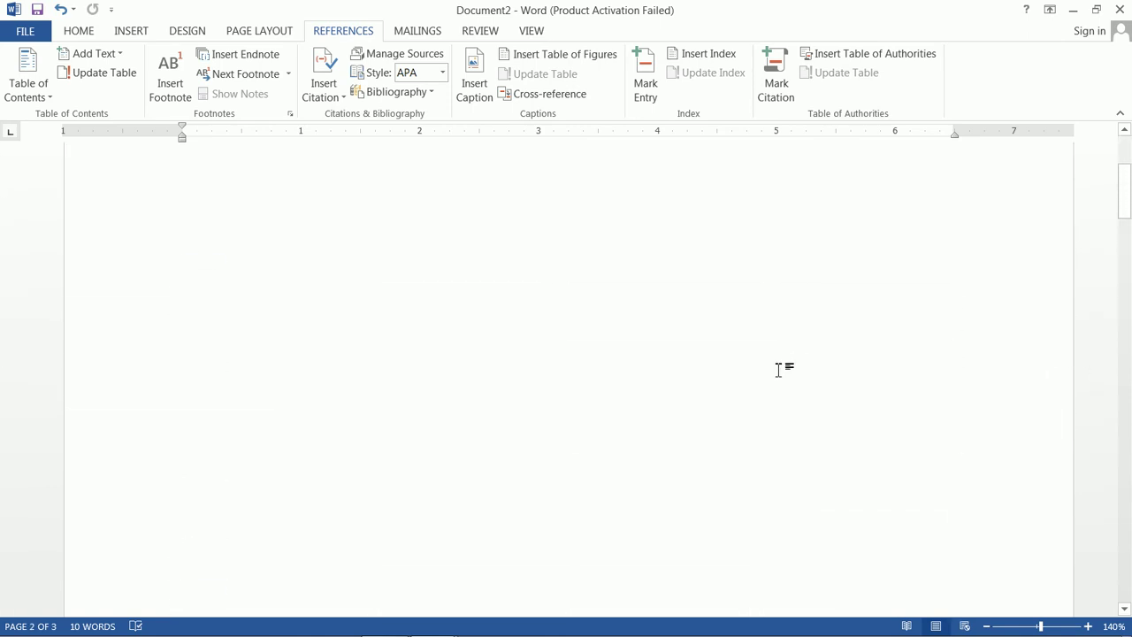
left_click(950, 320, "ctrl")
scroll(782, 394, "down", 5)
scroll(782, 395, "up", 15)
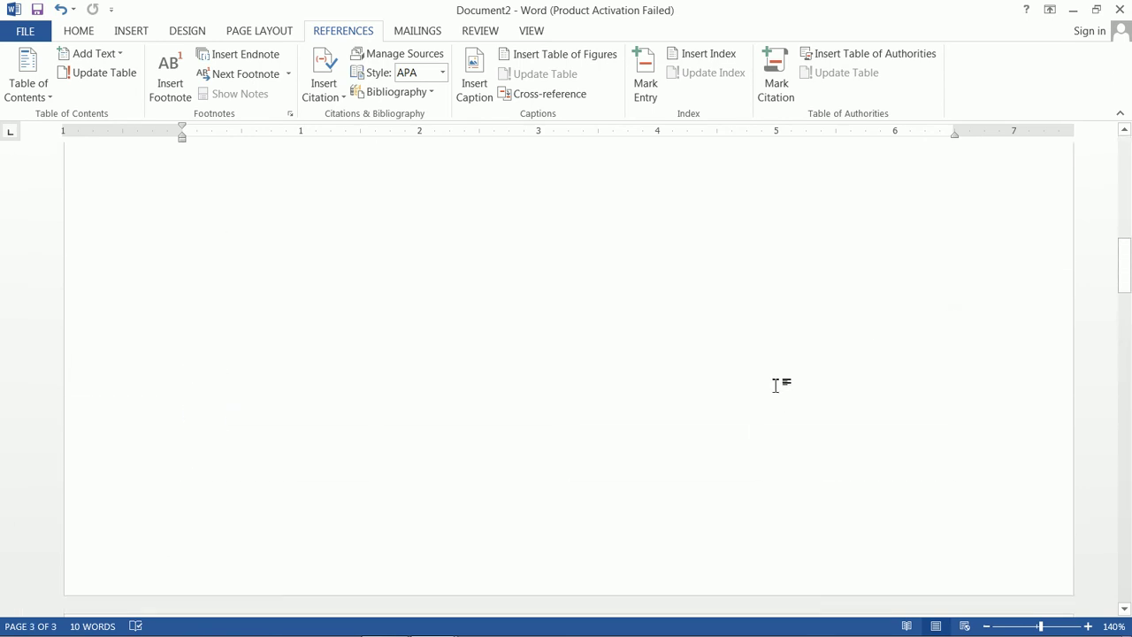
scroll(772, 378, "up", 3)
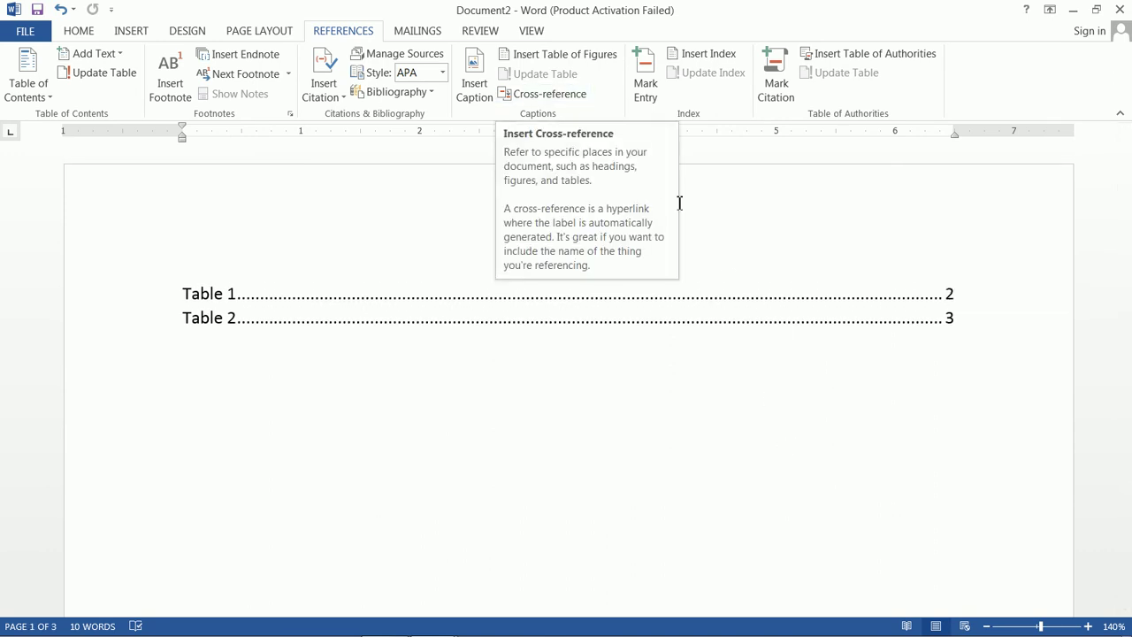
Step: Create a new blank document and generate three paragraphs of sample text with =rand(3)
left_click(24, 33)
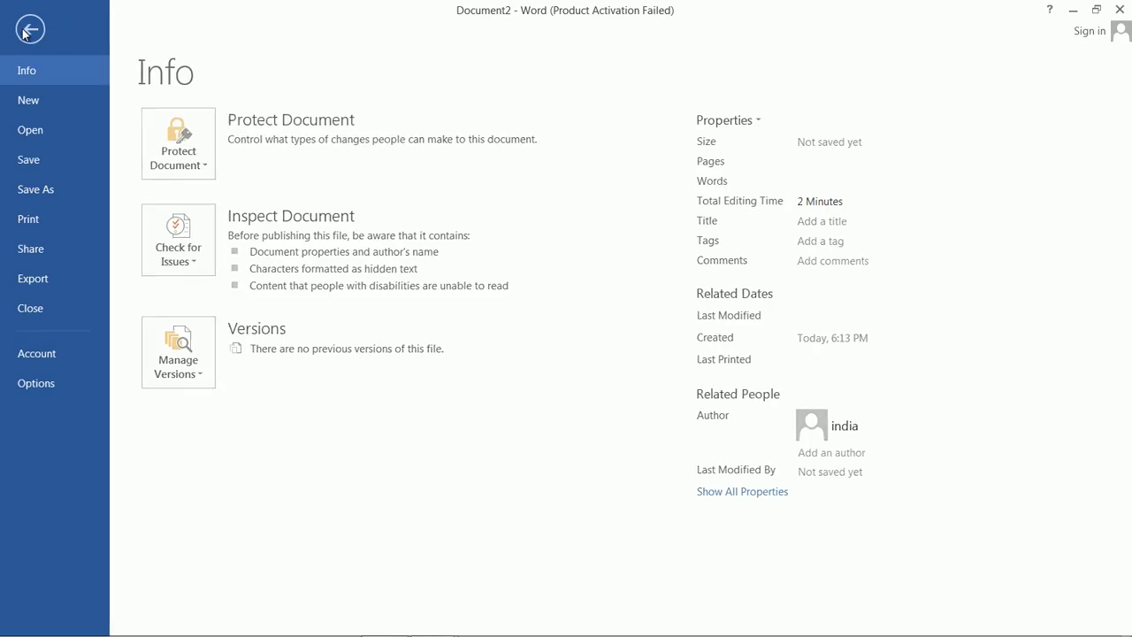
left_click(31, 101)
left_click(198, 285)
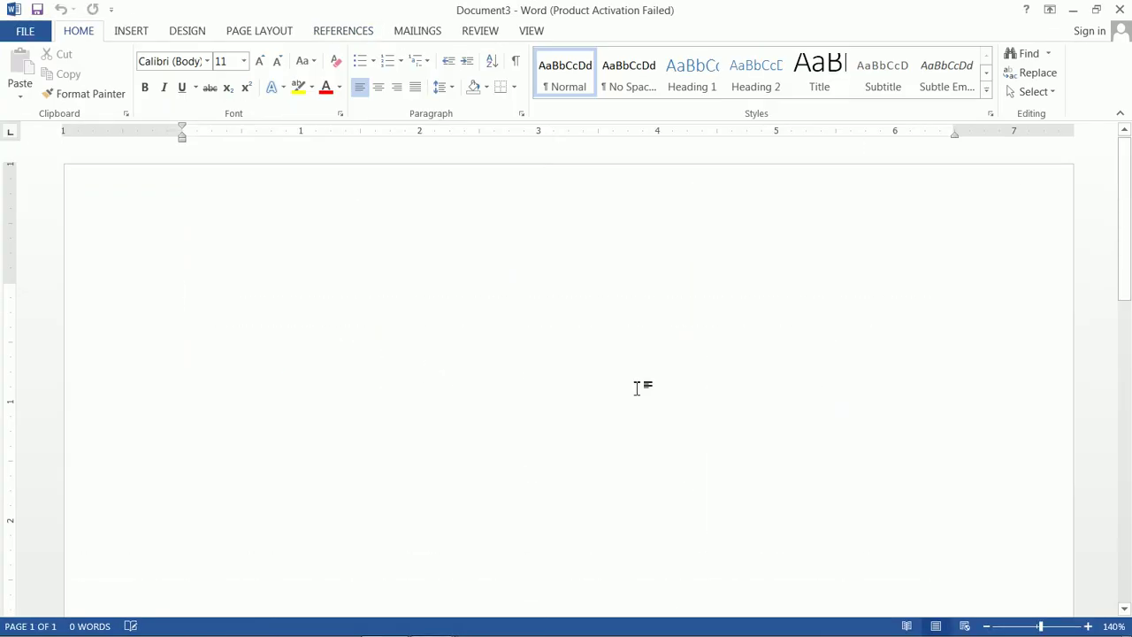
type("=rand(3")
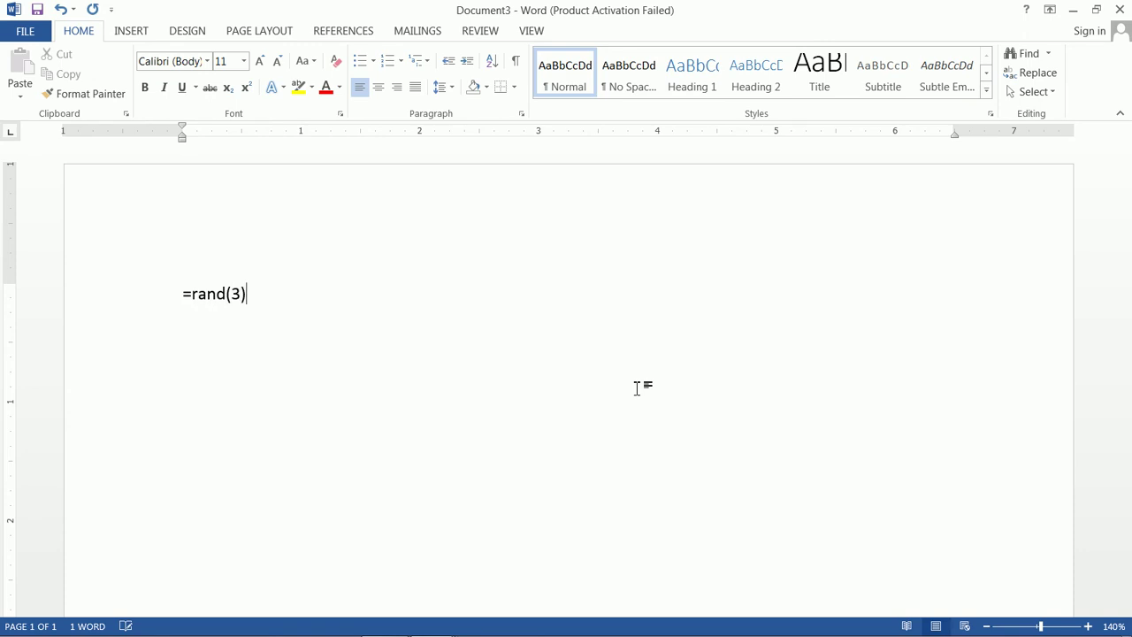
key("Return")
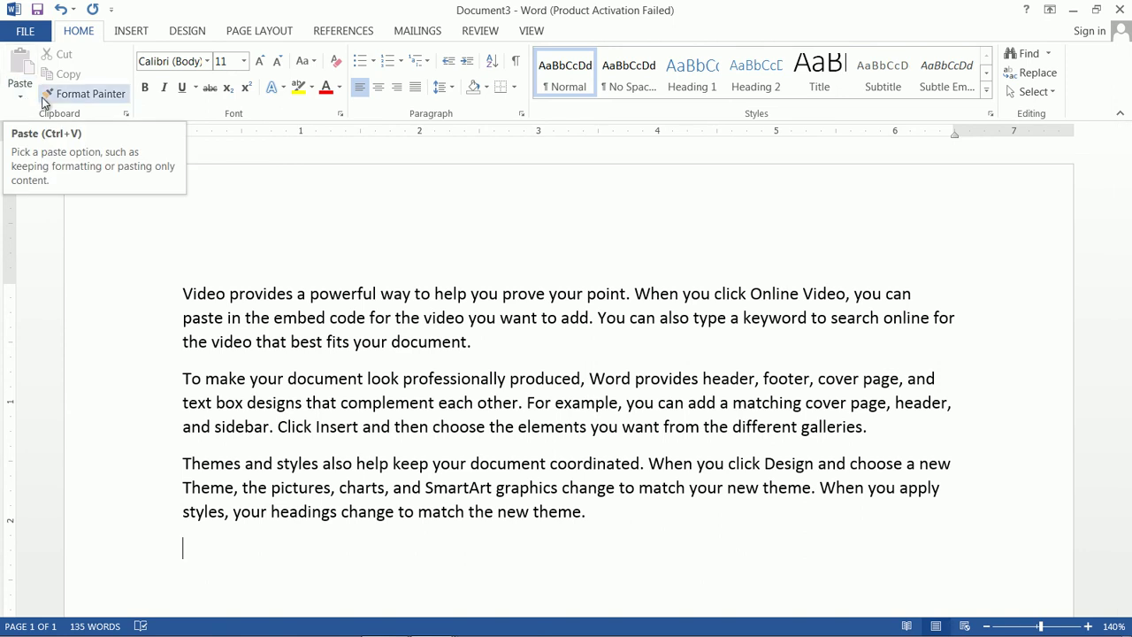
Step: Insert a page break after the sample text and generate two paragraphs of sample text on the new page with =rand(2)
left_click(133, 31)
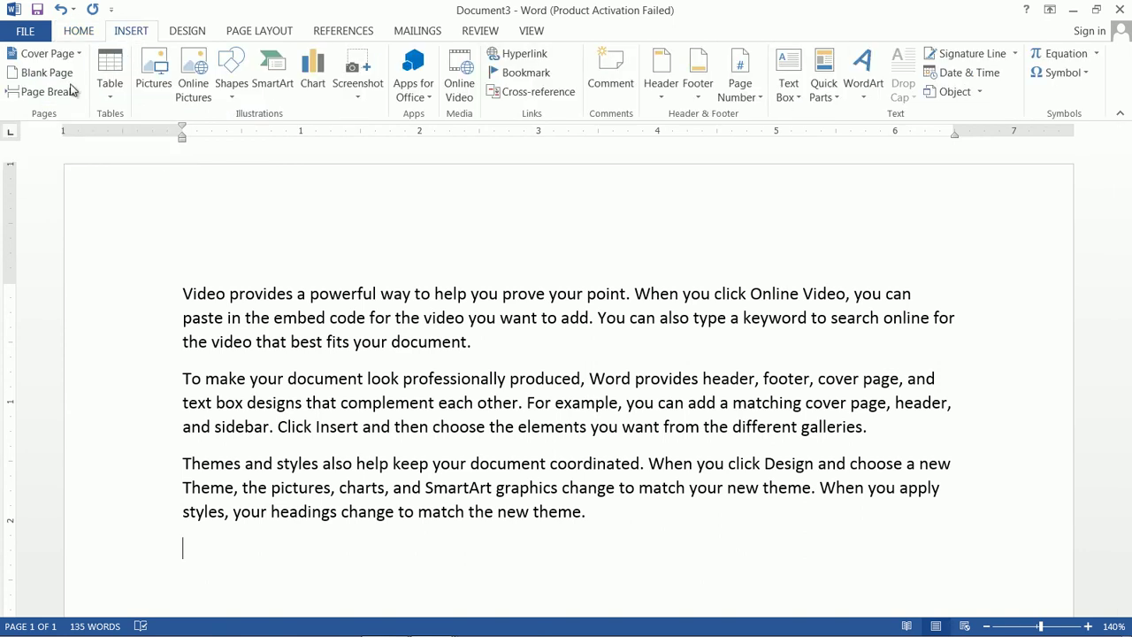
left_click(26, 92)
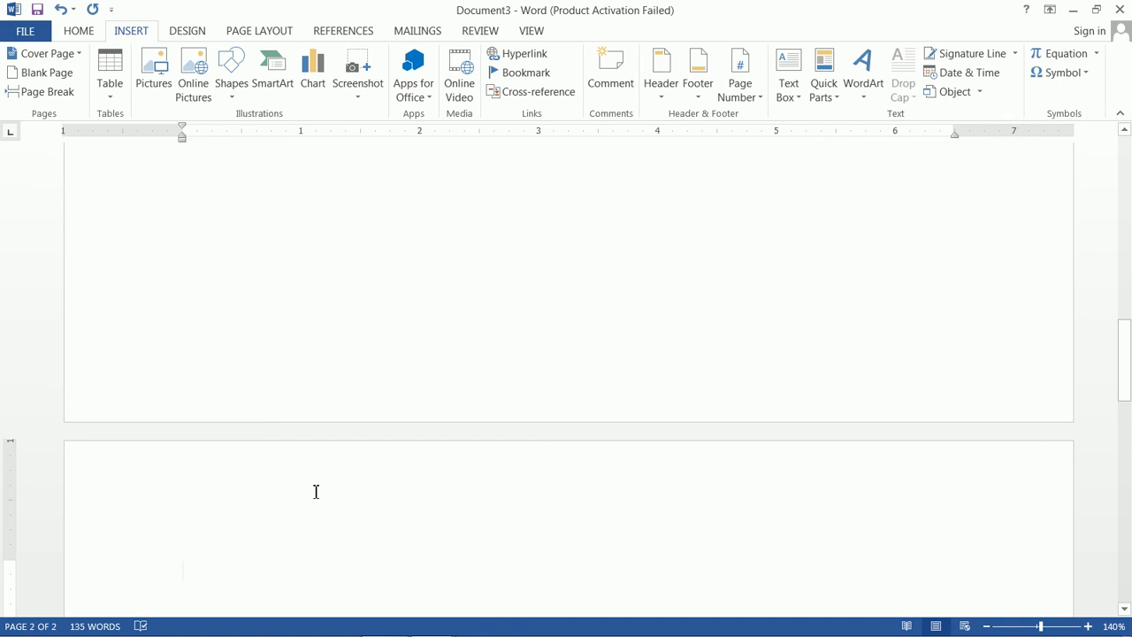
type("=r")
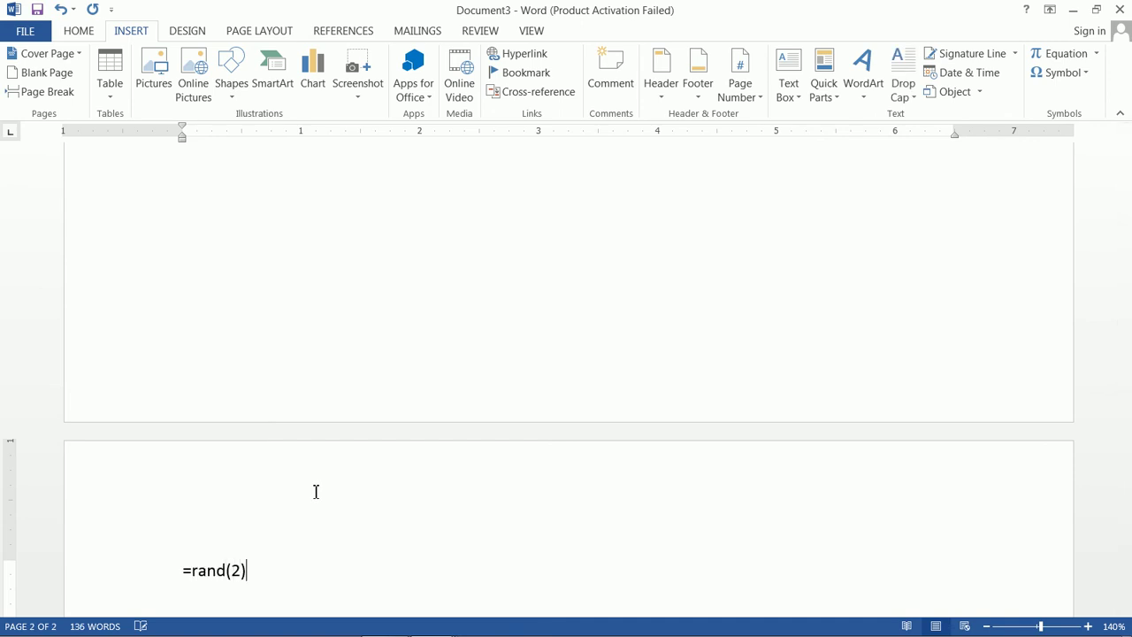
type("and(2)")
key("Return")
scroll(316, 493, "up", 2)
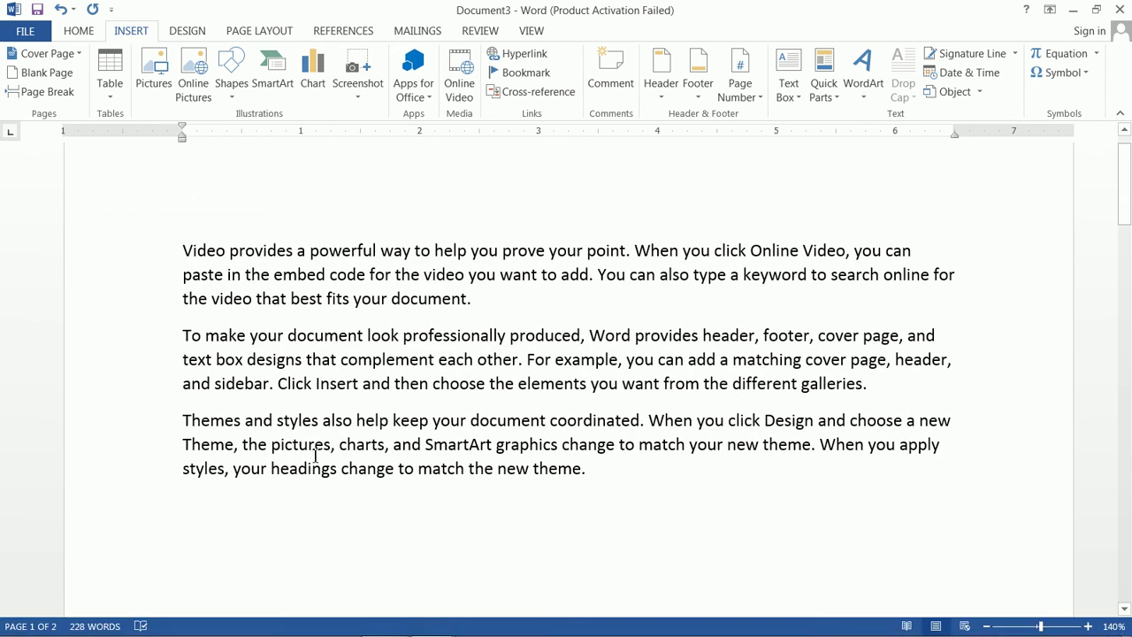
scroll(314, 455, "up", 1)
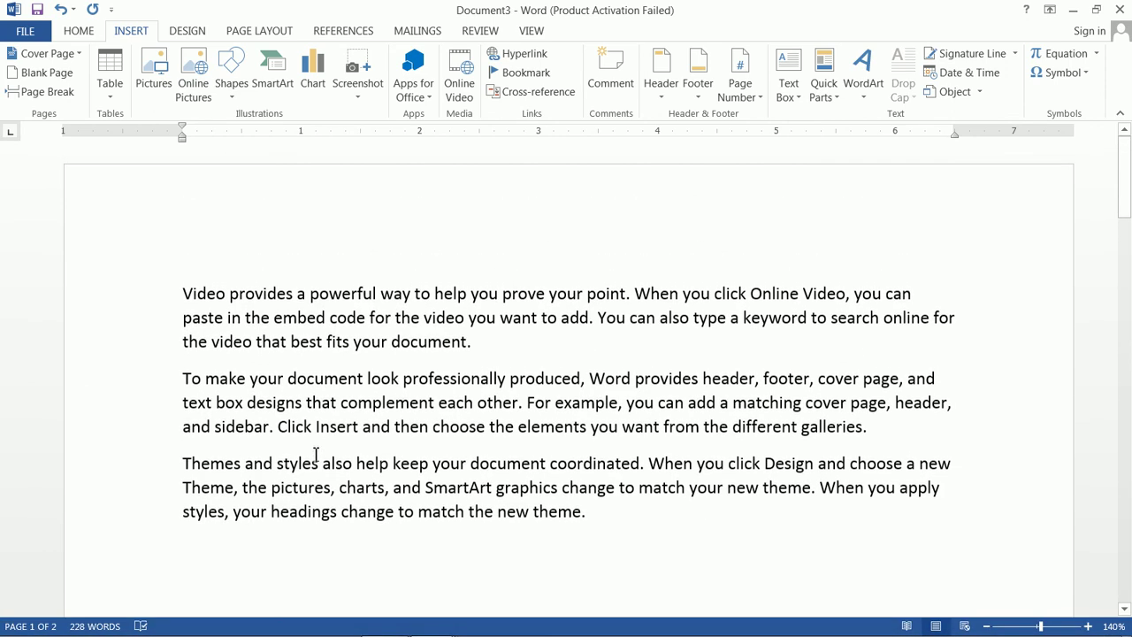
left_click(298, 281)
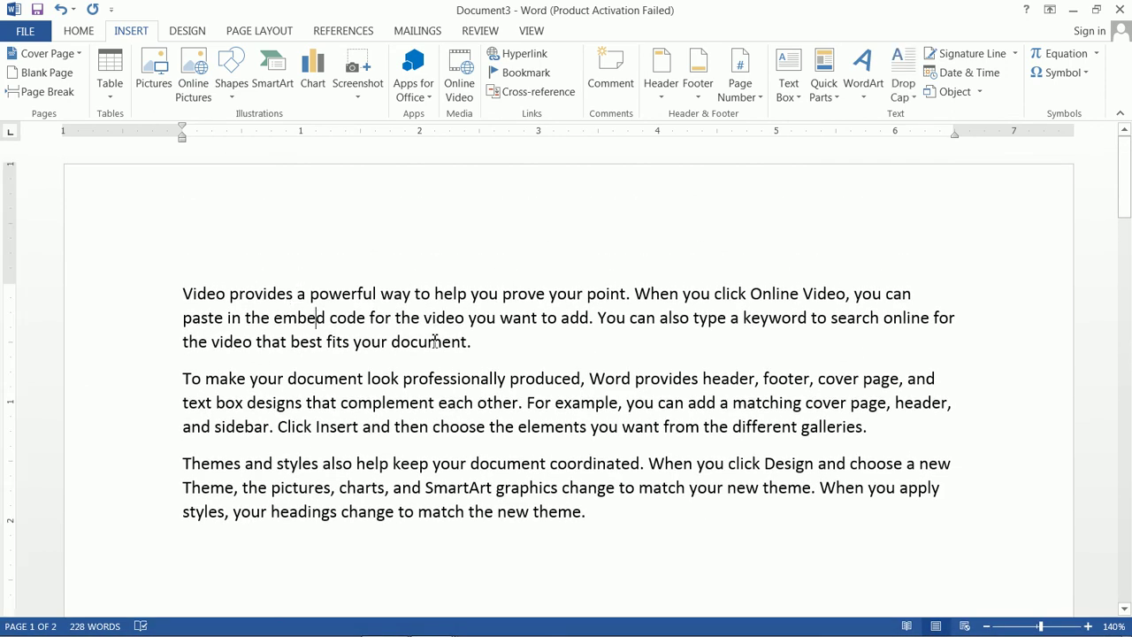
Step: Start a new page after the second page's sample text and insert a table with four columns and two rows
scroll(536, 457, "down", 3)
scroll(528, 465, "down", 20)
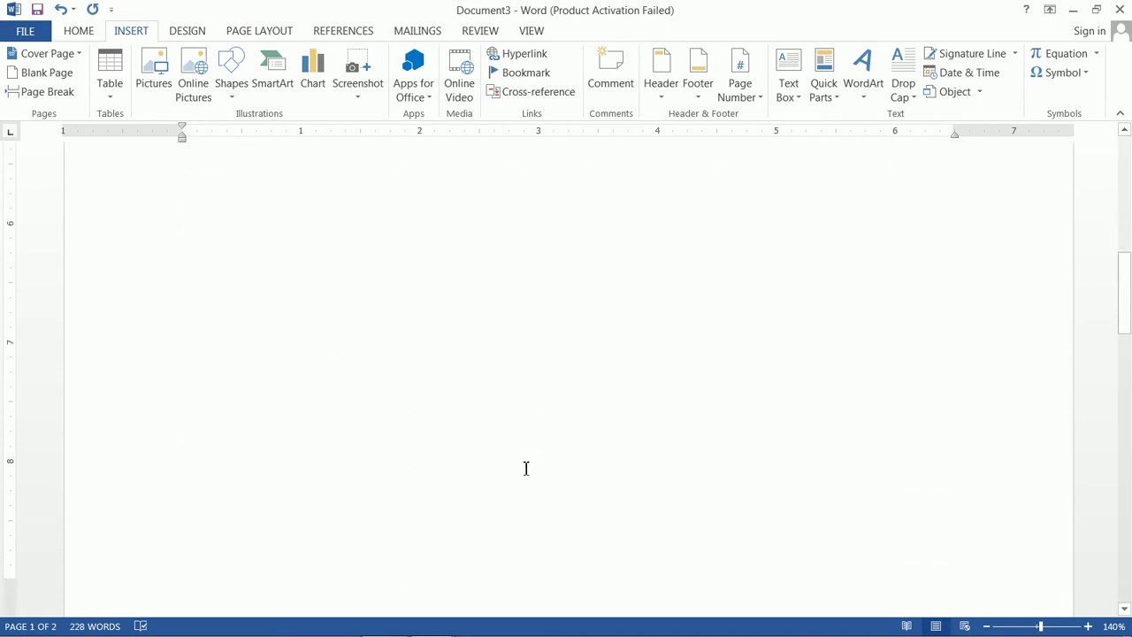
scroll(520, 476, "down", 10)
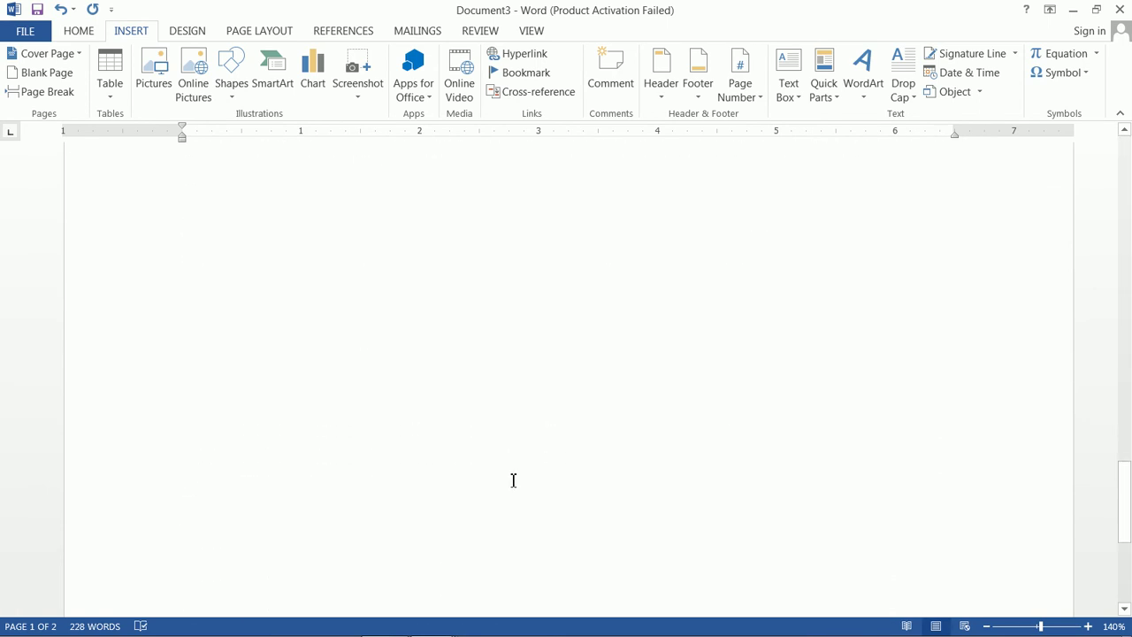
scroll(375, 296, "up", 5)
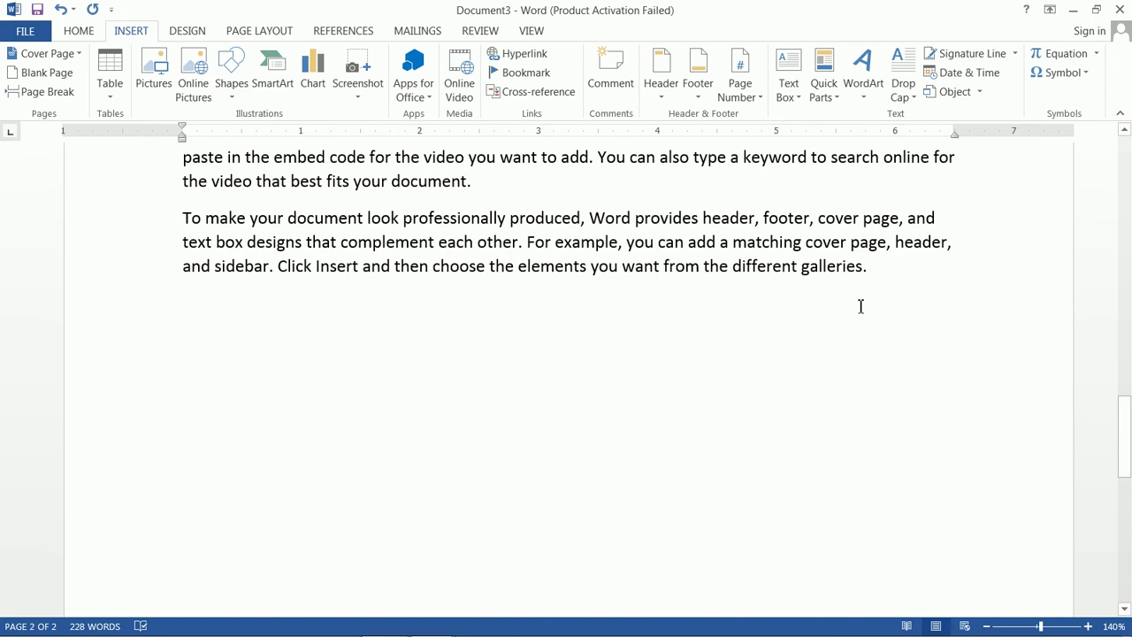
left_click(962, 293)
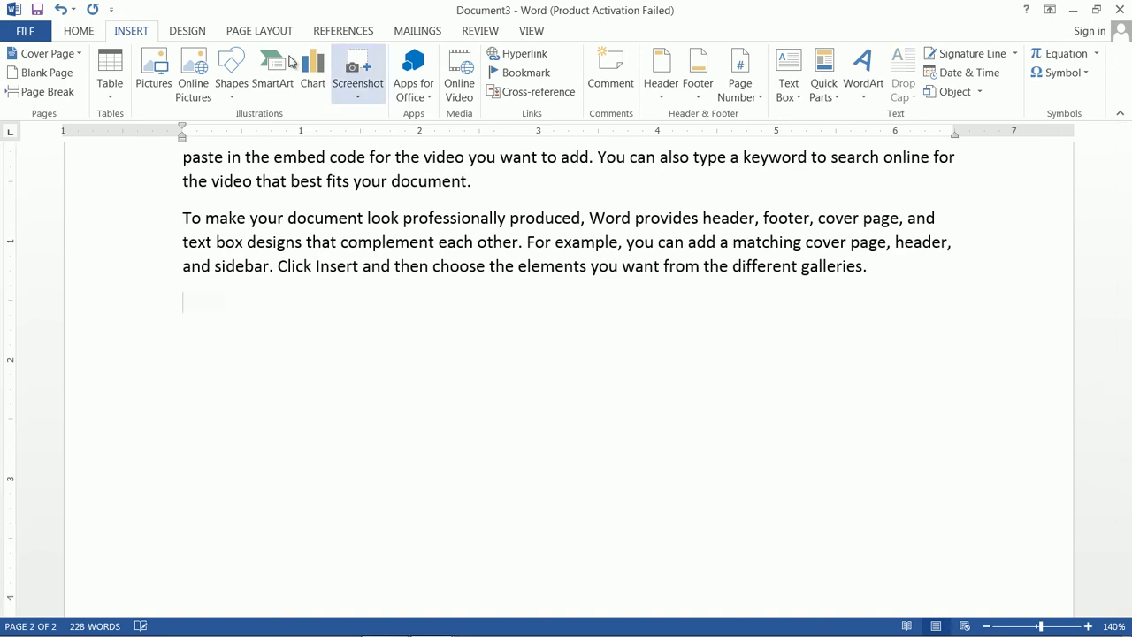
left_click(53, 74)
left_click(114, 98)
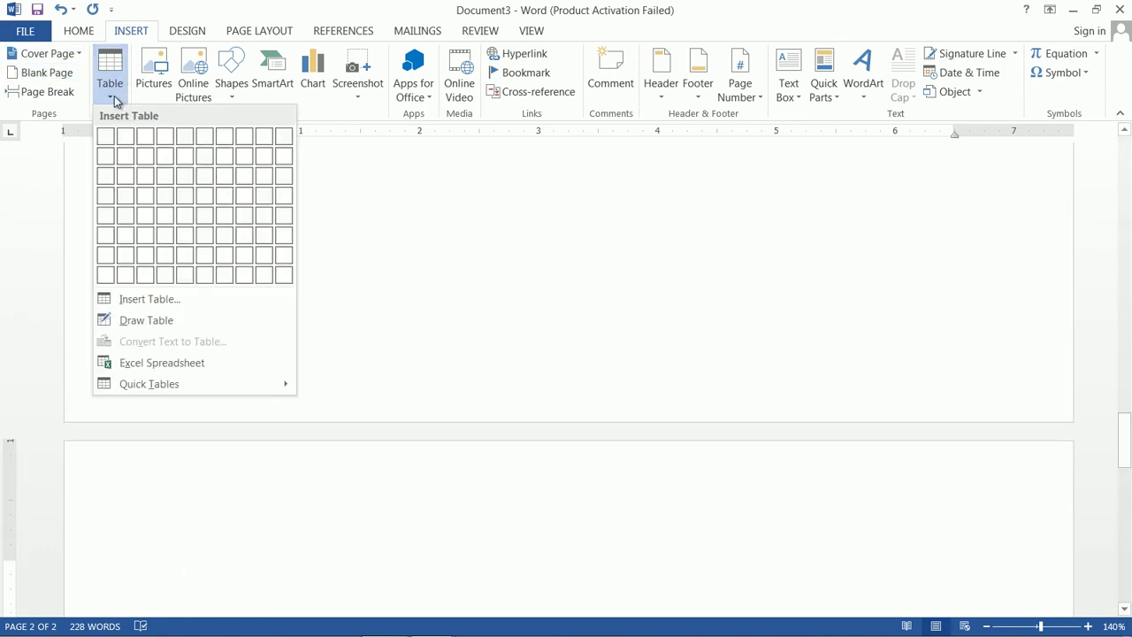
left_click(166, 159)
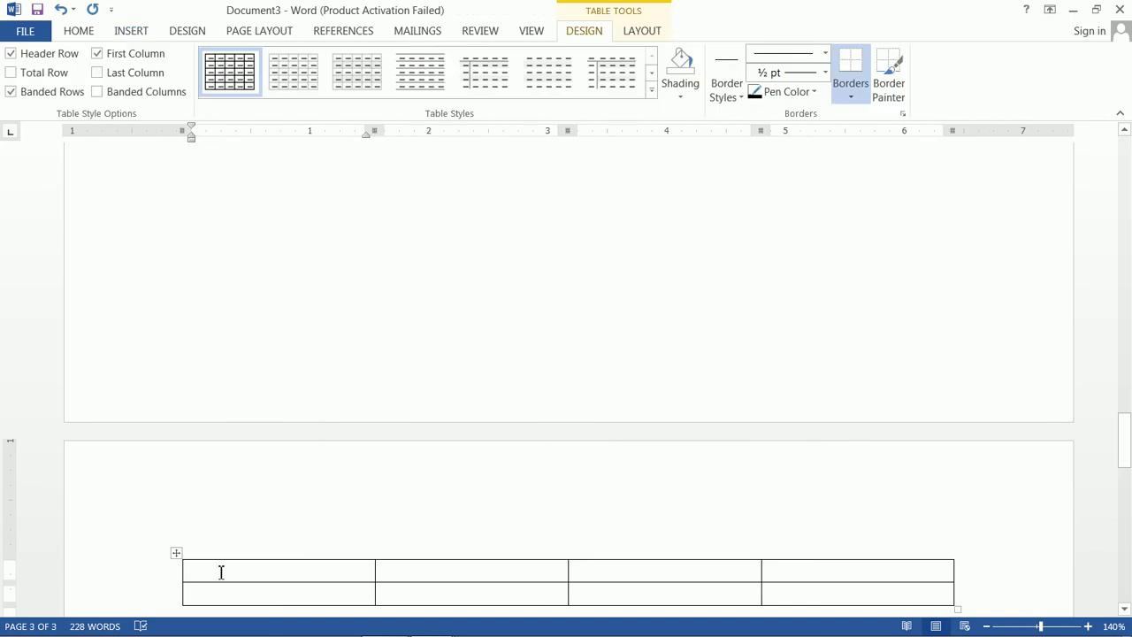
Step: Select the whole table on the third page and add the caption Table 1 above it
left_click(176, 553)
scroll(442, 583, "down", 1)
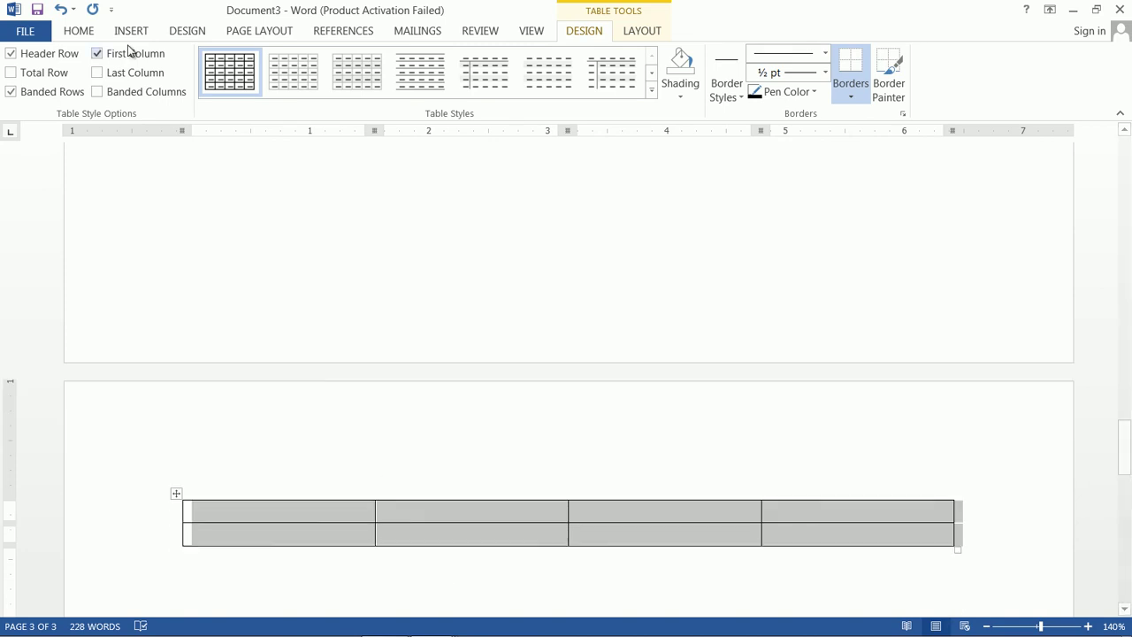
left_click(343, 27)
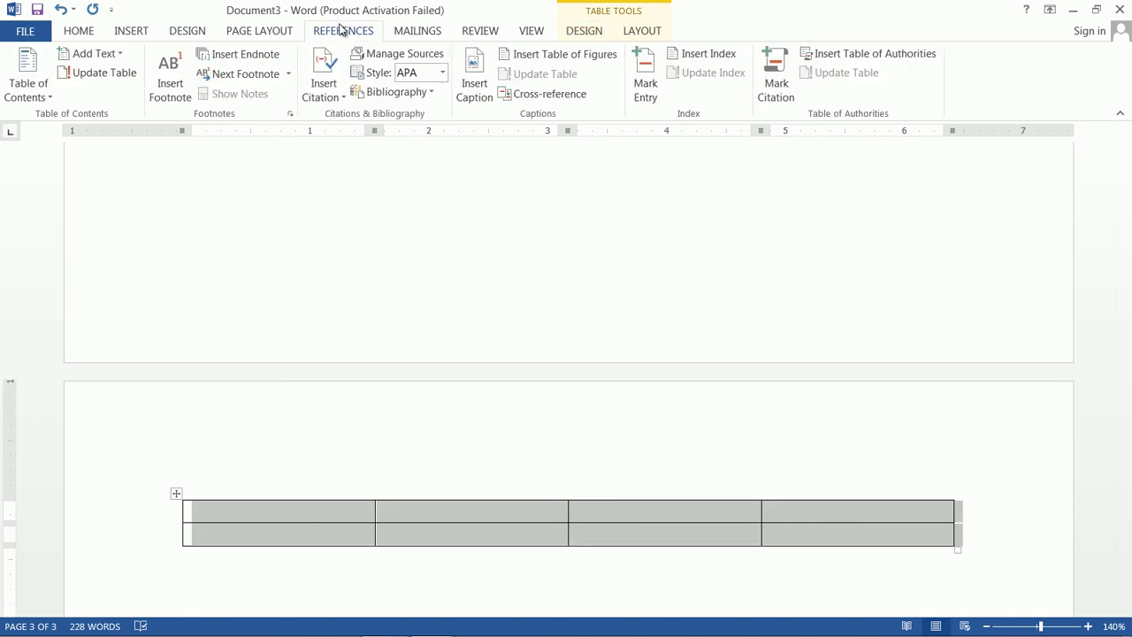
left_click(485, 106)
left_click(584, 398)
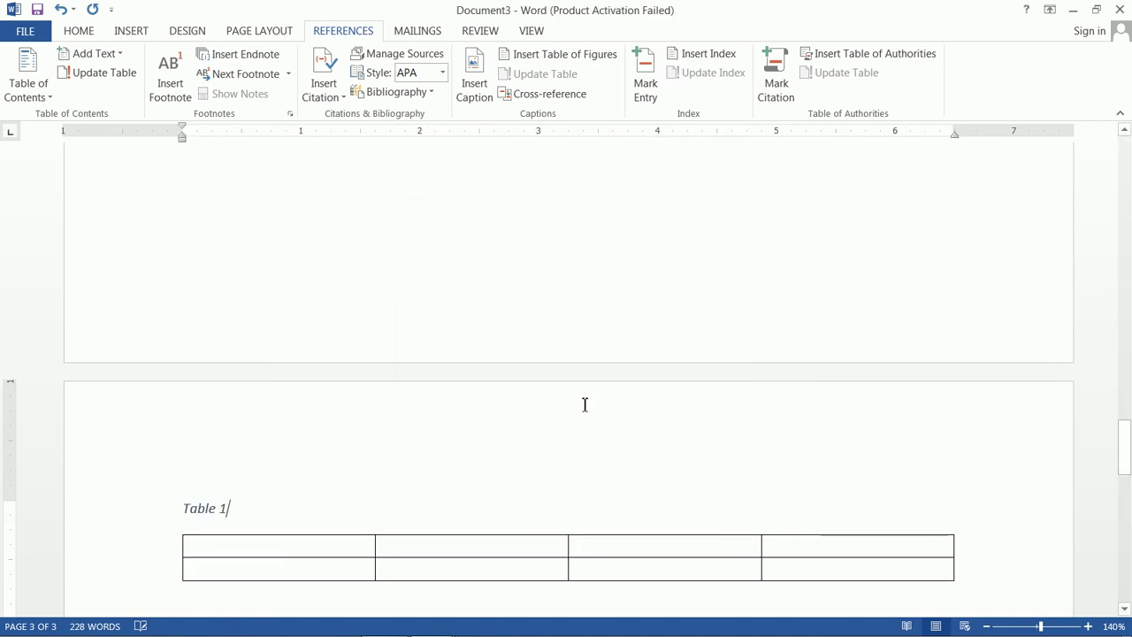
Step: Draw a smiley face shape about 1.83" high and 1.74" wide below the table
scroll(501, 557, "down", 5)
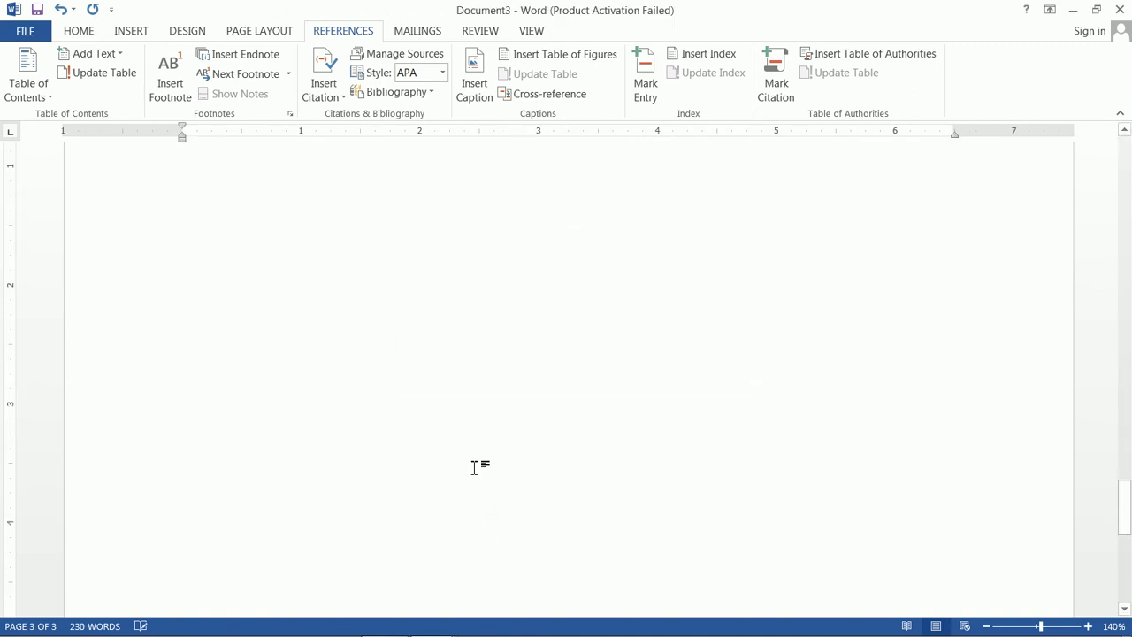
scroll(230, 195, "up", 3)
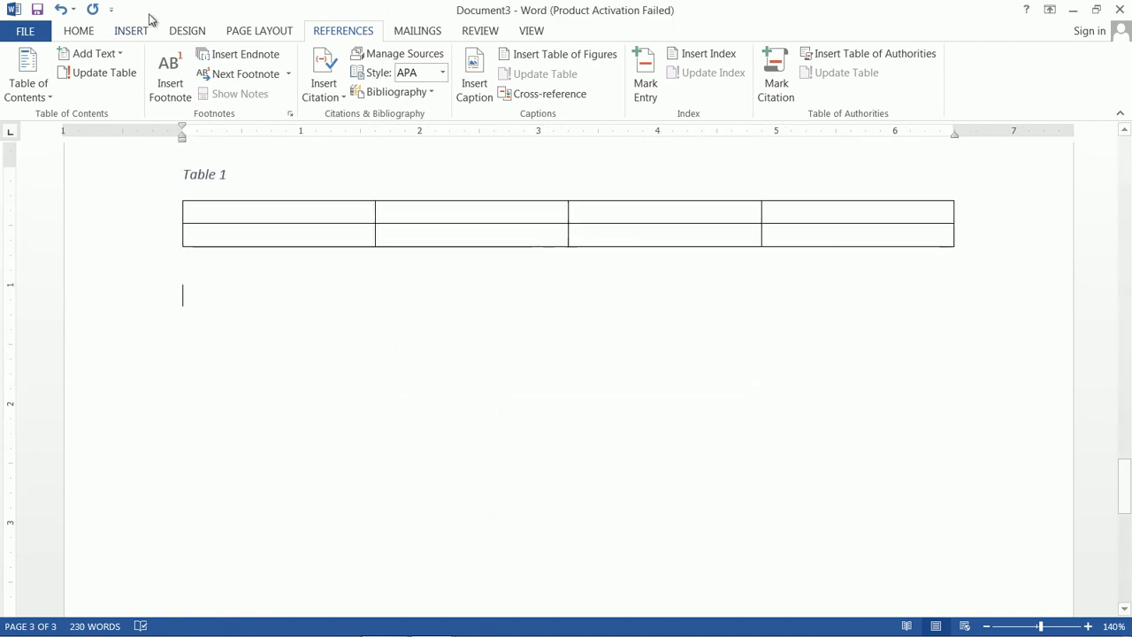
left_click(135, 31)
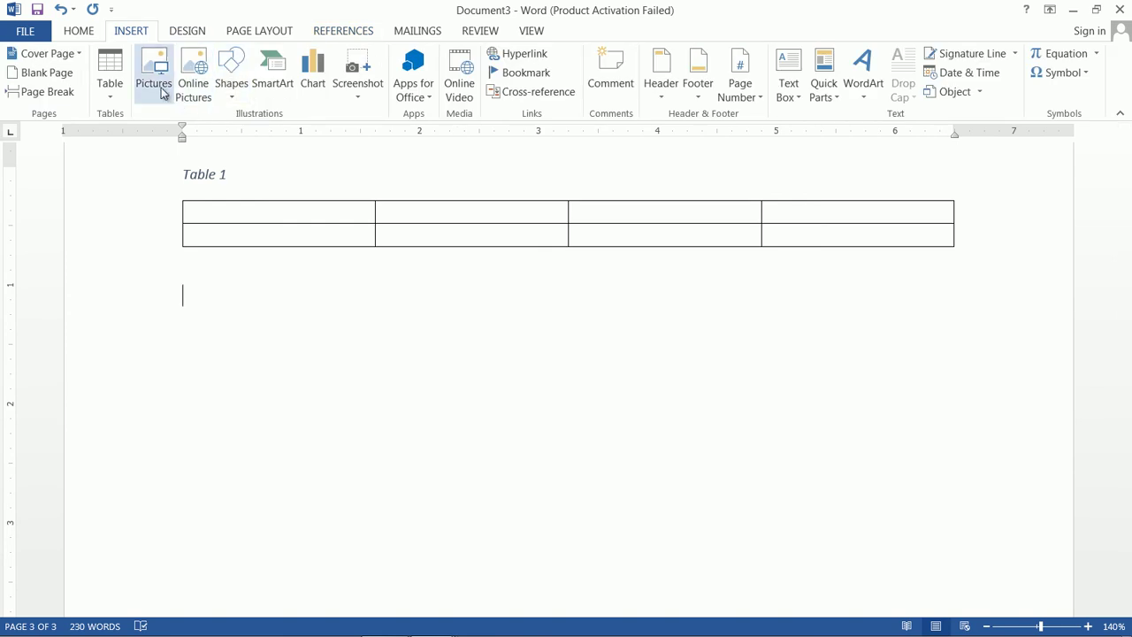
left_click(232, 91)
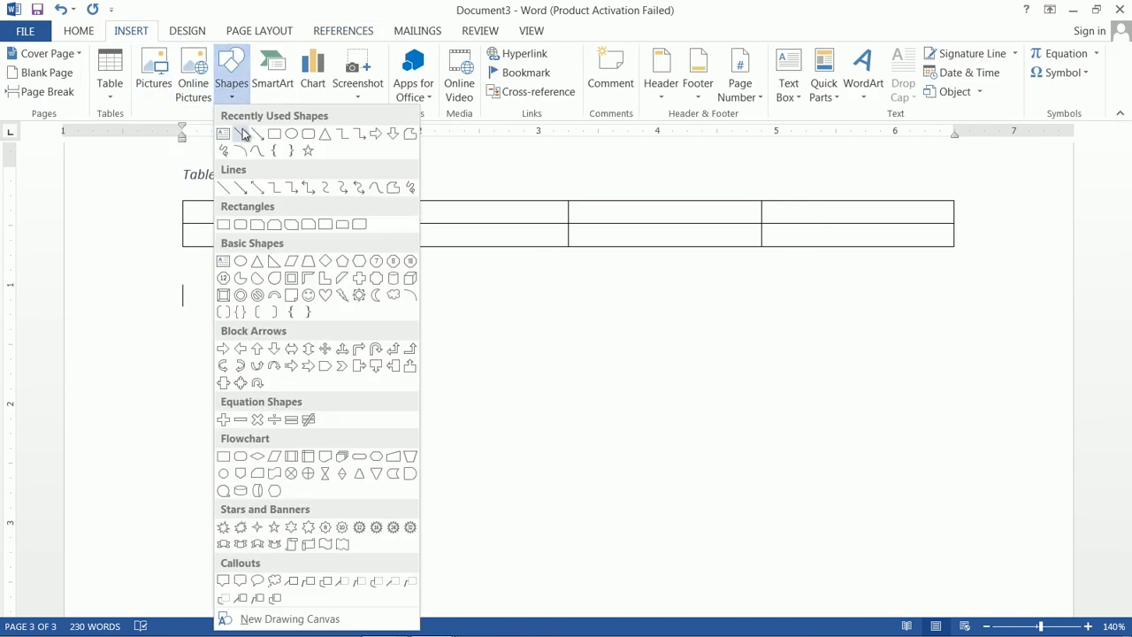
left_click(308, 295)
left_click_drag(201, 363, 408, 581)
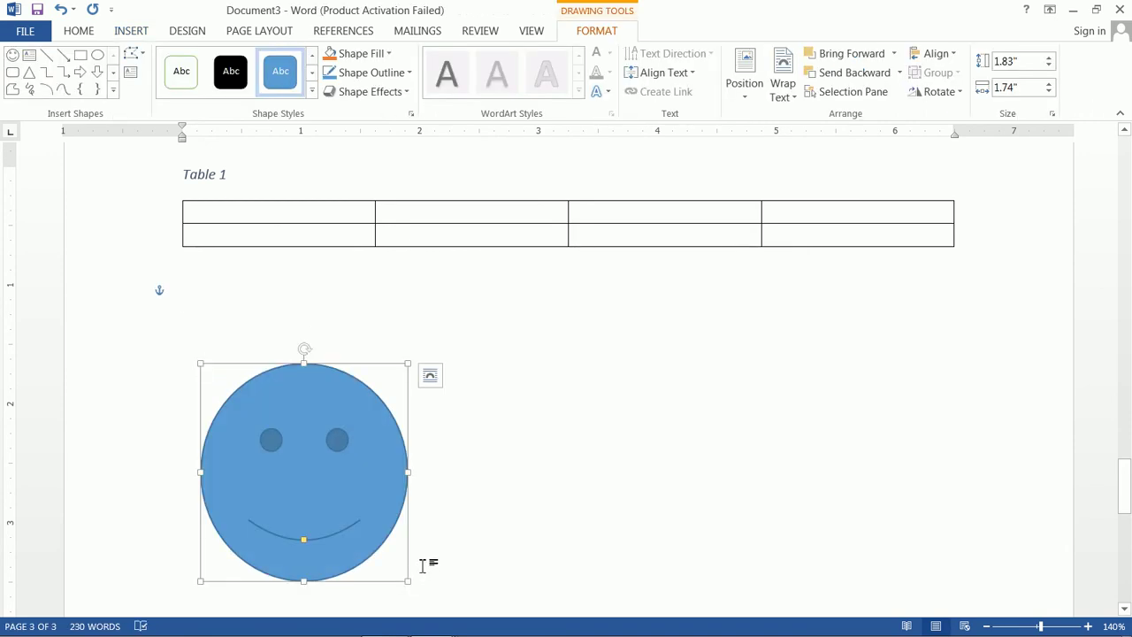
Step: Caption the smiley face below the shape as Figure 1, using the Figure label
left_click(350, 33)
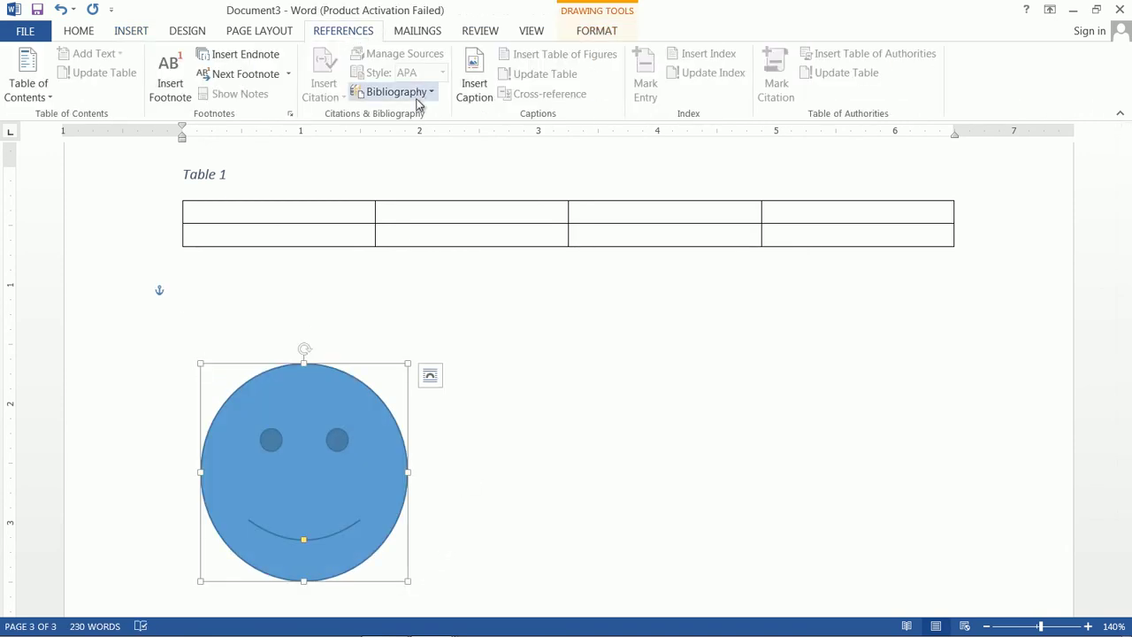
left_click(485, 98)
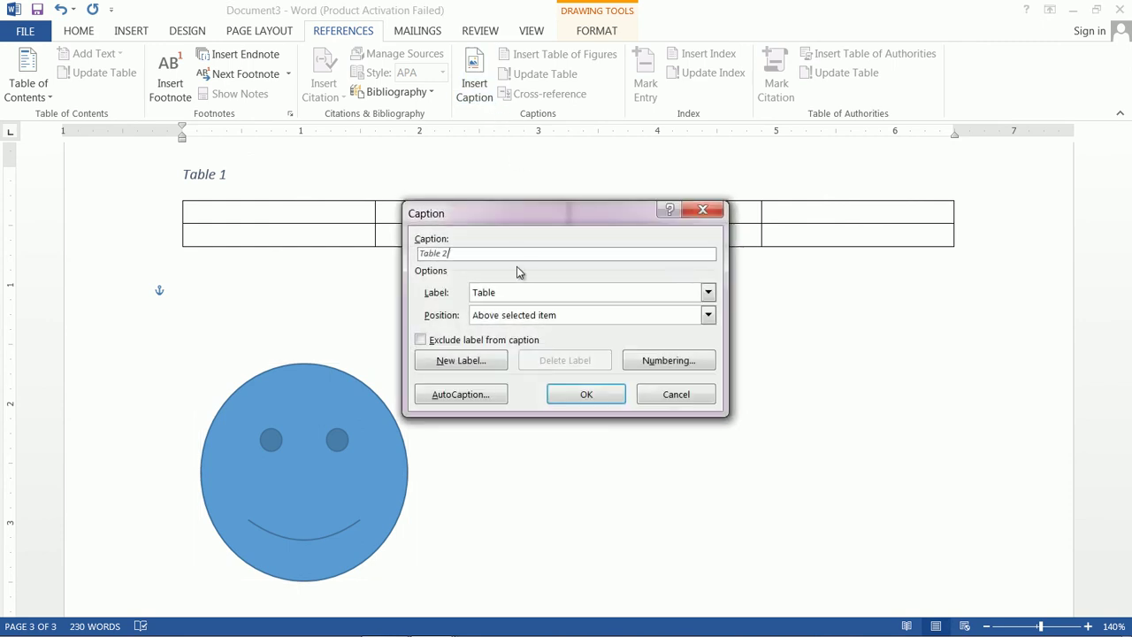
left_click(605, 298)
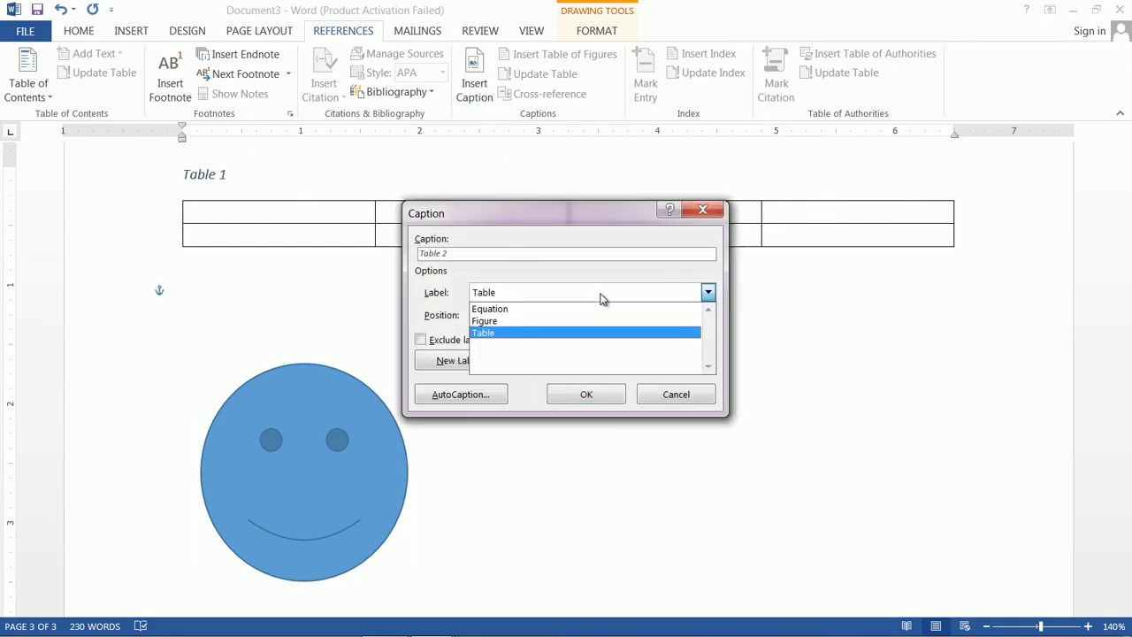
left_click(571, 323)
left_click(597, 397)
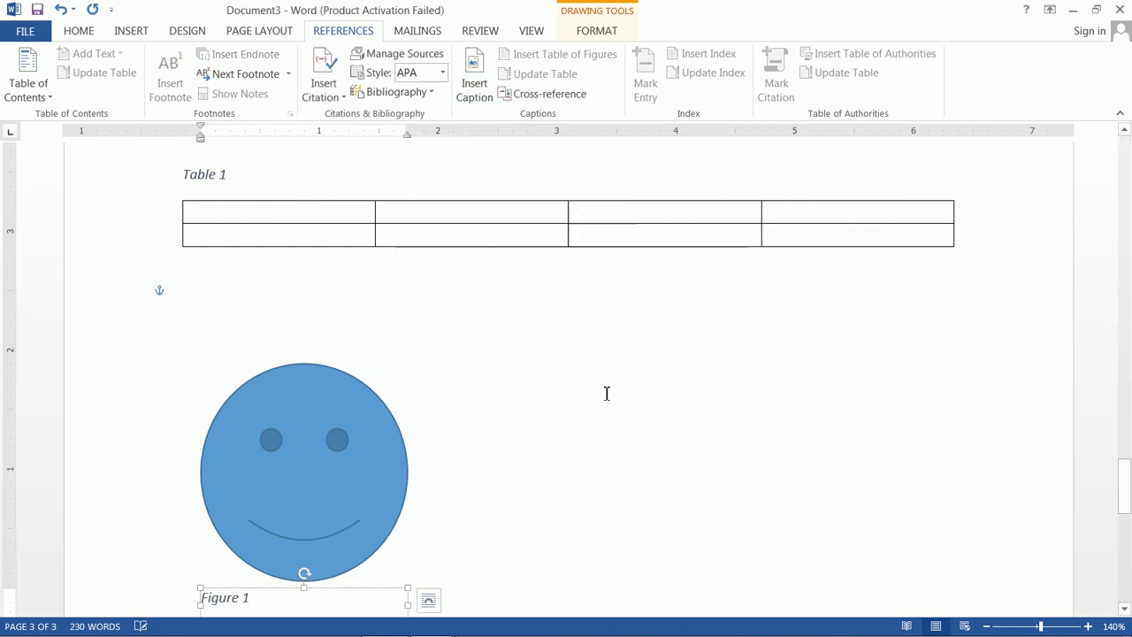
scroll(430, 493, "down", 2)
left_click(469, 442)
Step: Add the text "For more details set the" to the end of the first paragraph on page 1
scroll(470, 432, "up", 3)
scroll(471, 429, "up", 15)
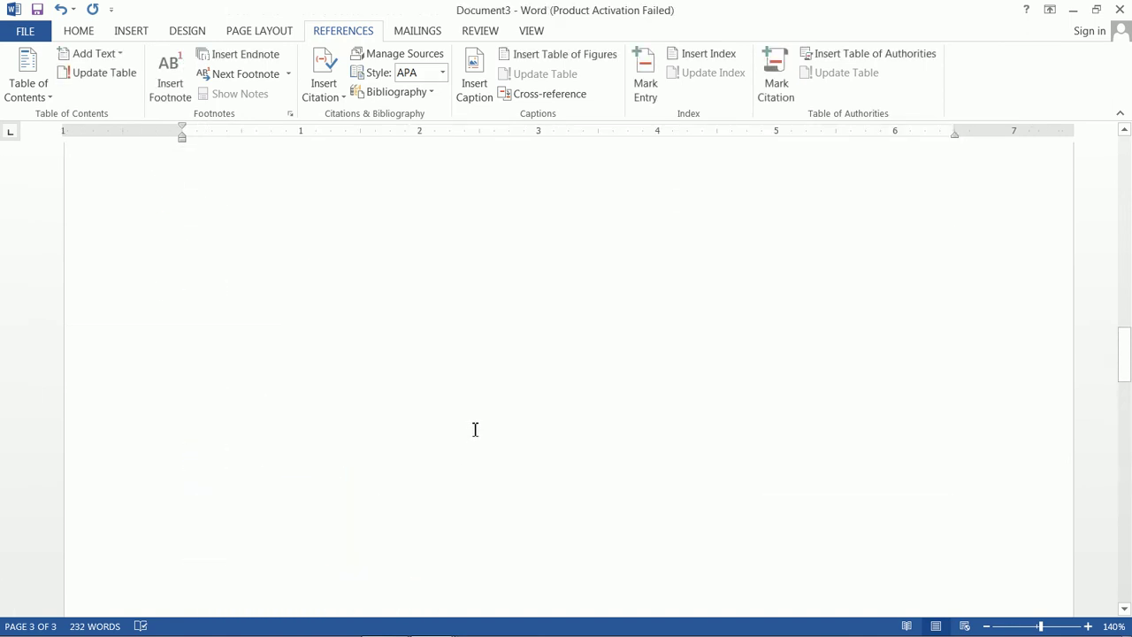
scroll(469, 422, "up", 20)
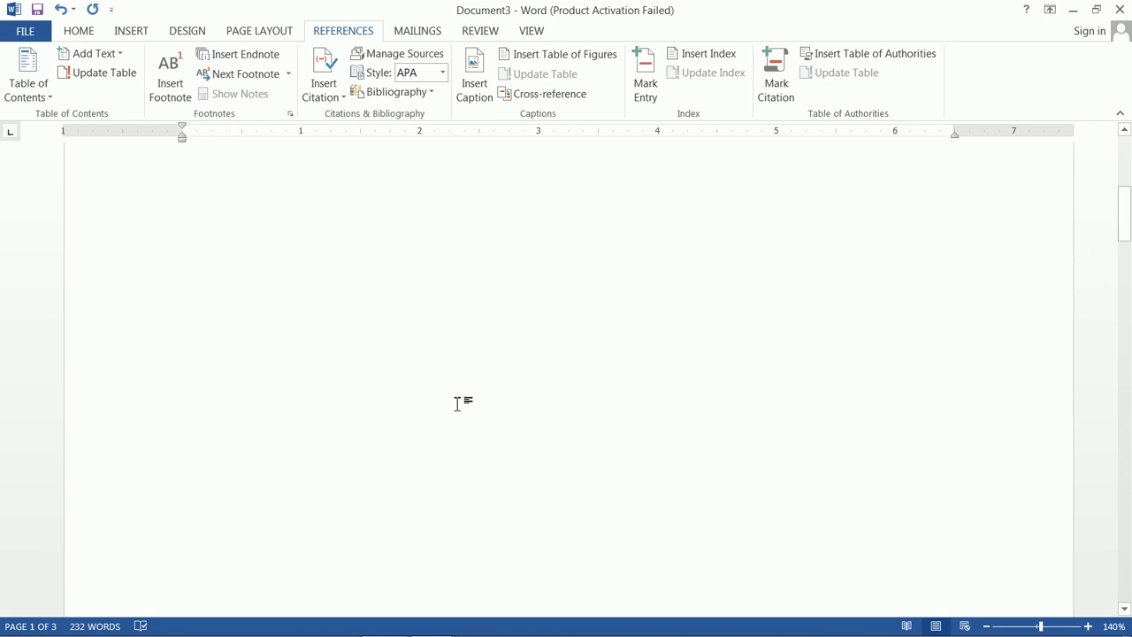
scroll(459, 399, "up", 1)
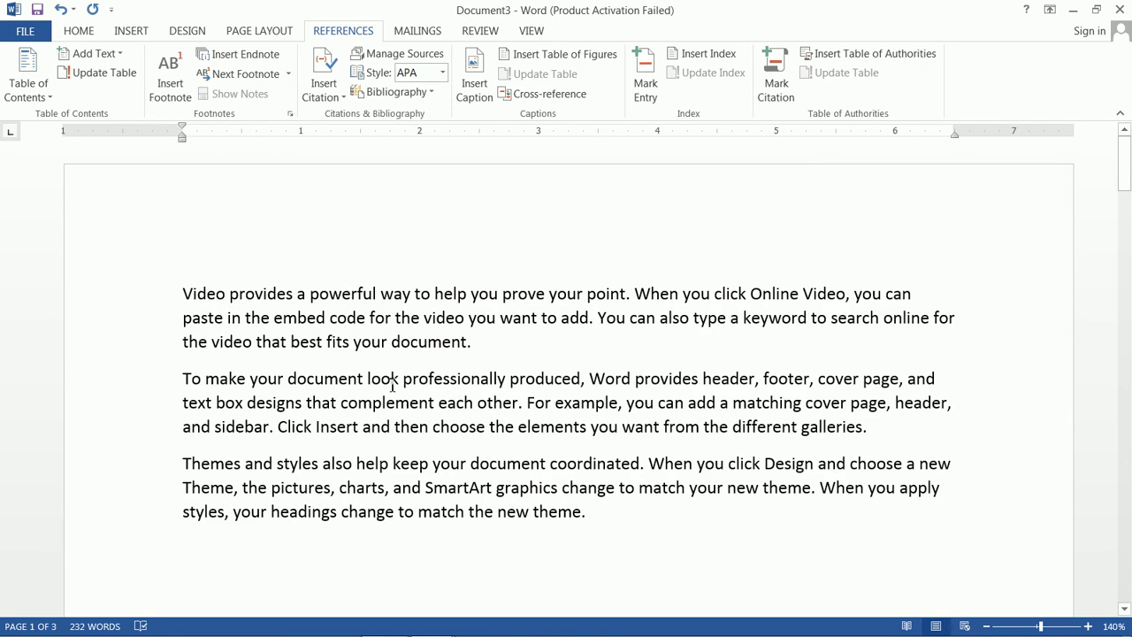
left_click(544, 355)
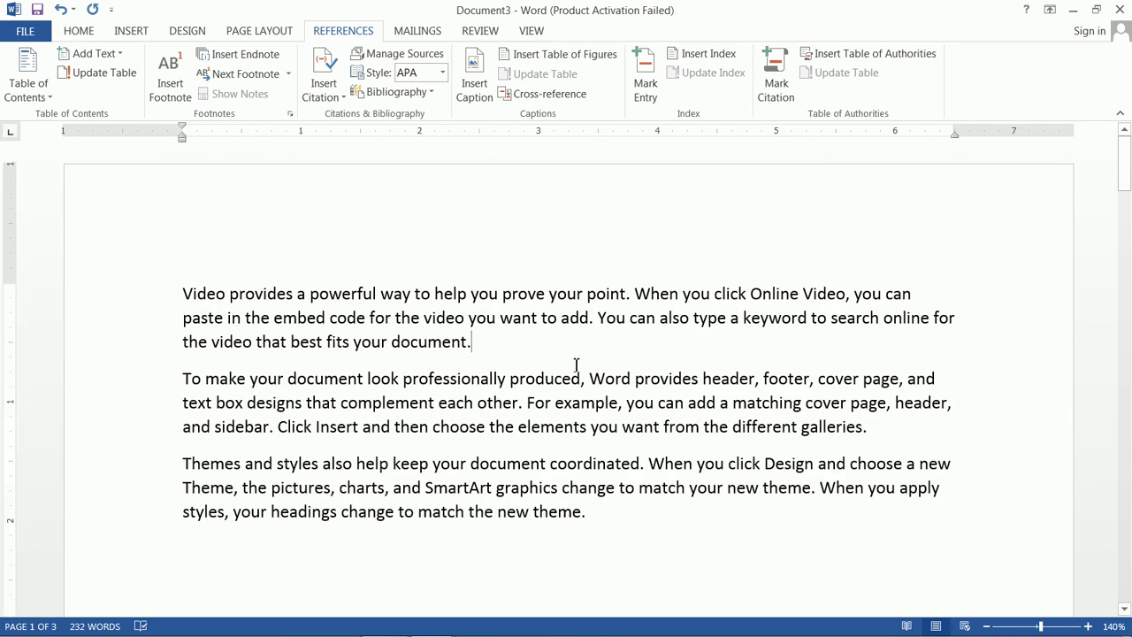
type("For more details se")
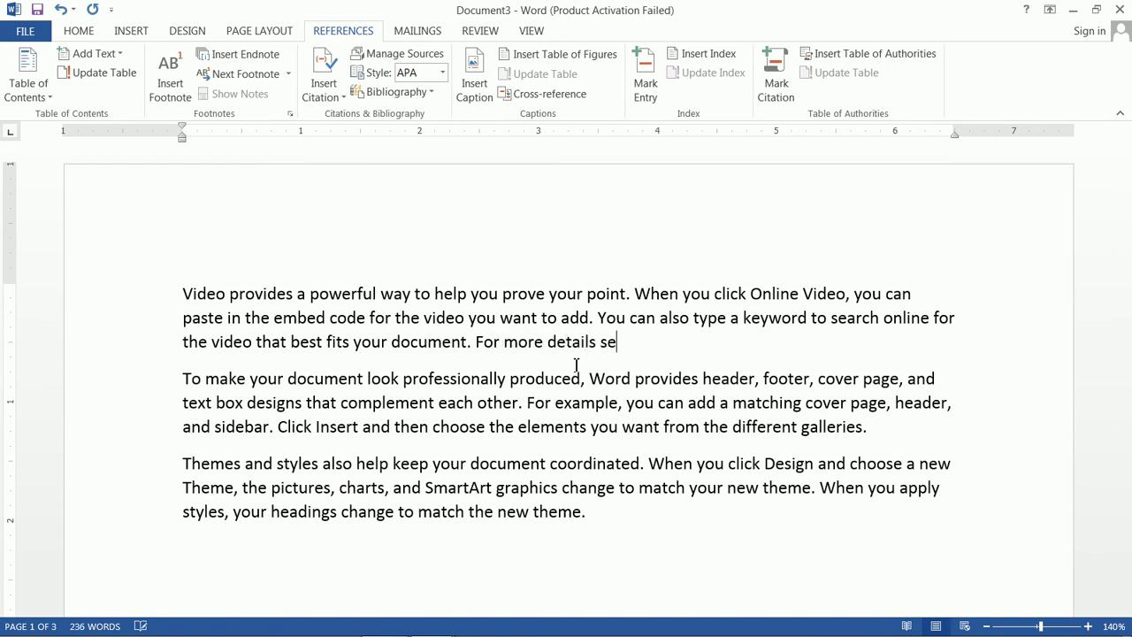
type("he")
Step: Insert a hyperlinked cross-reference to the entire caption of Table 1 after "For more details set the"
left_click(537, 95)
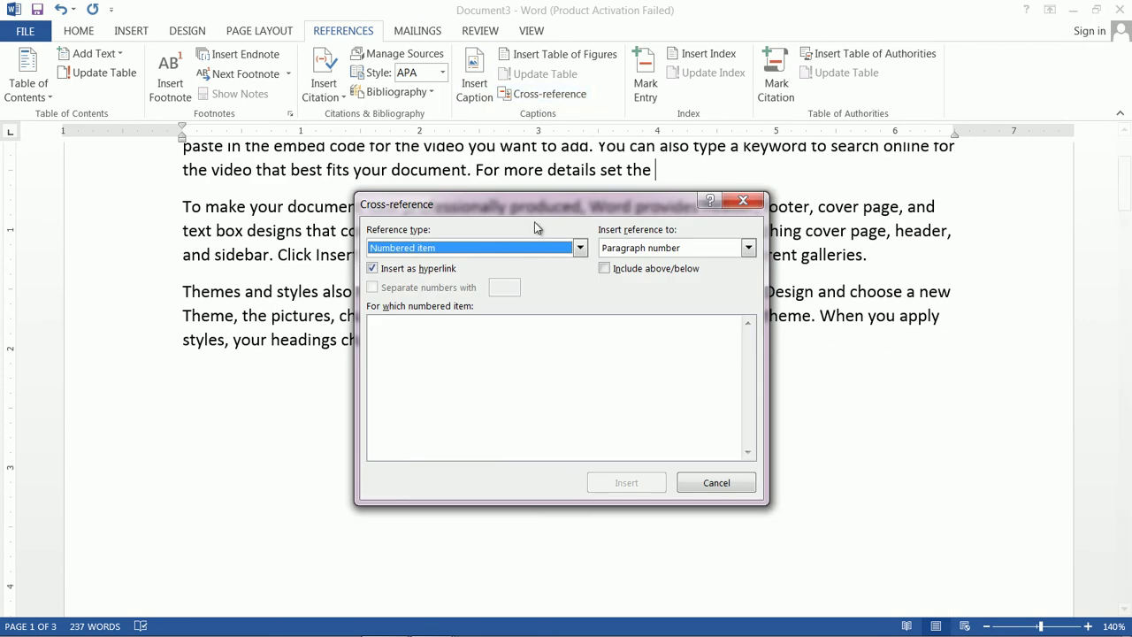
left_click(579, 248)
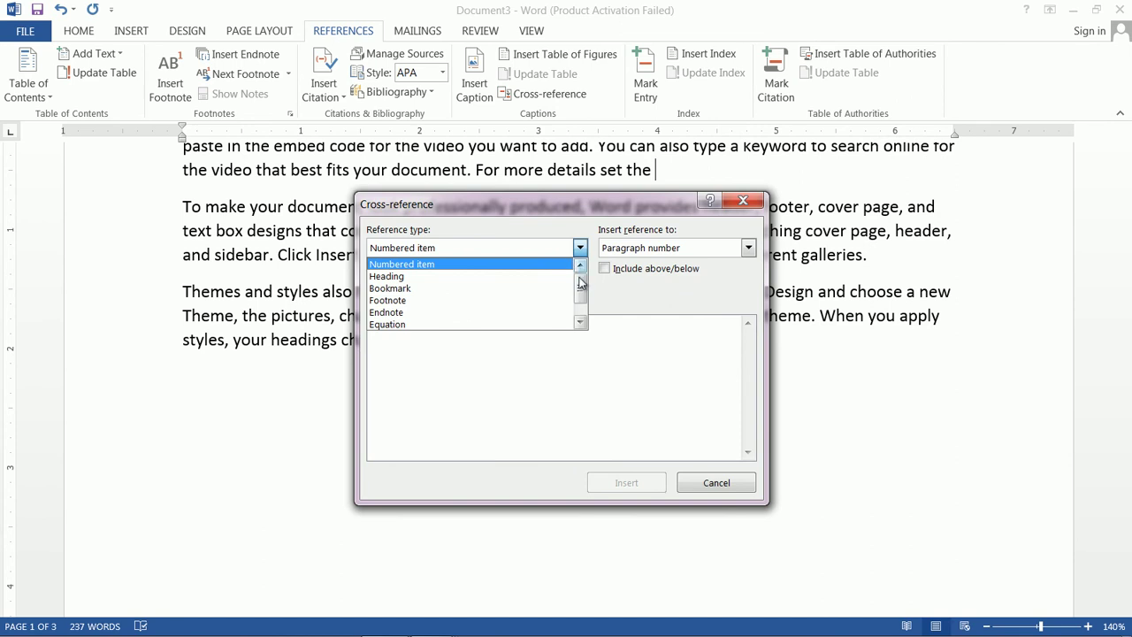
scroll(576, 285, "down", 1)
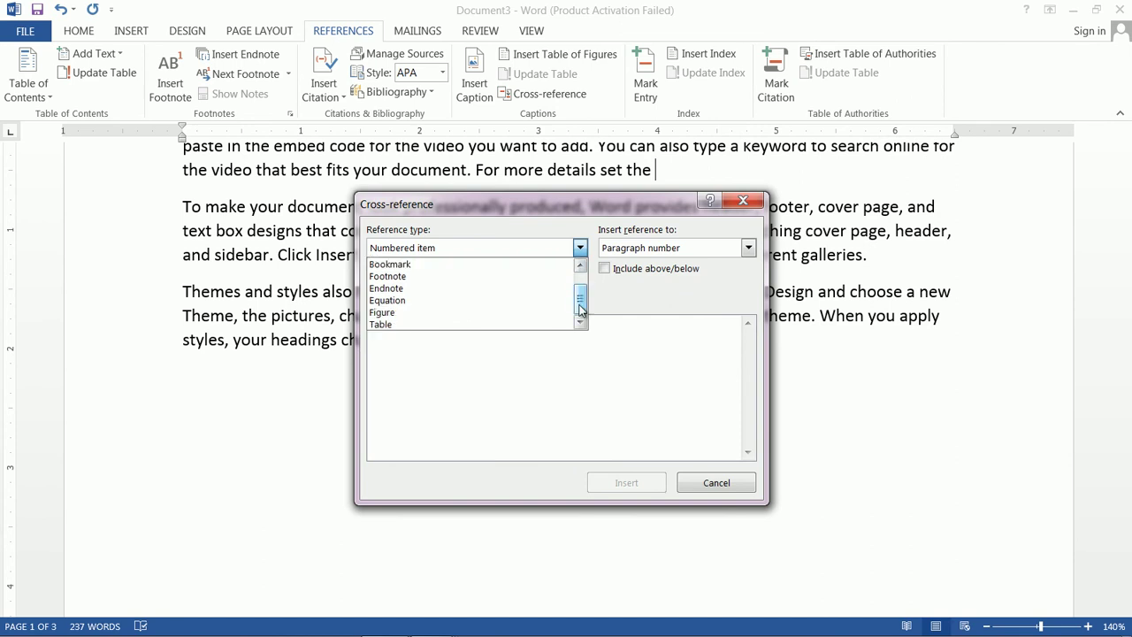
left_click(512, 325)
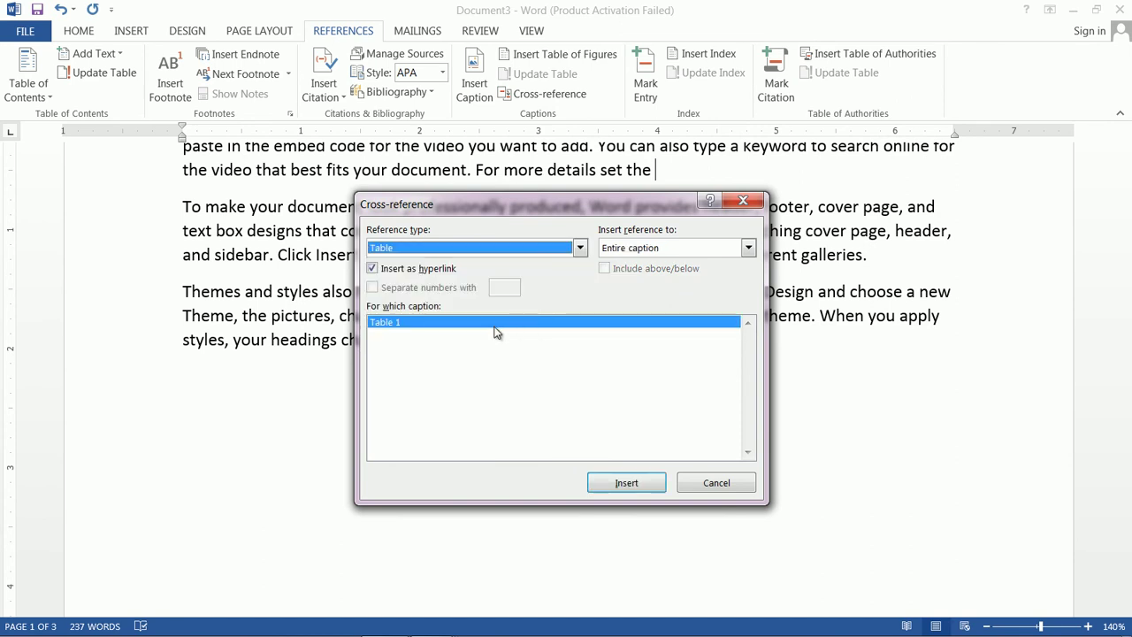
left_click(619, 485)
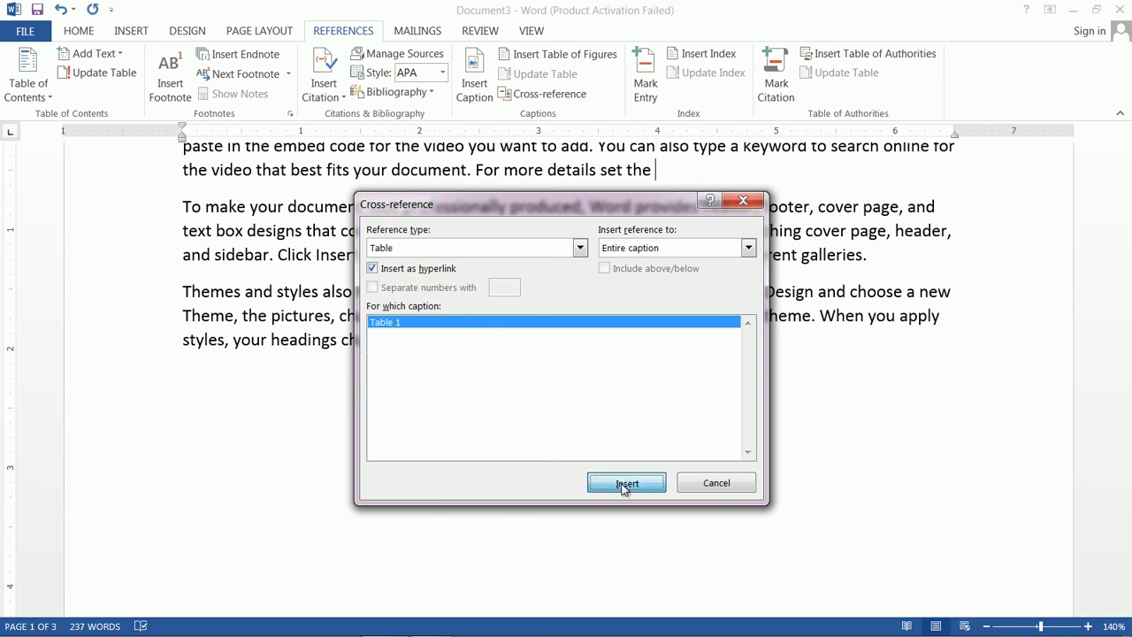
left_click(715, 483)
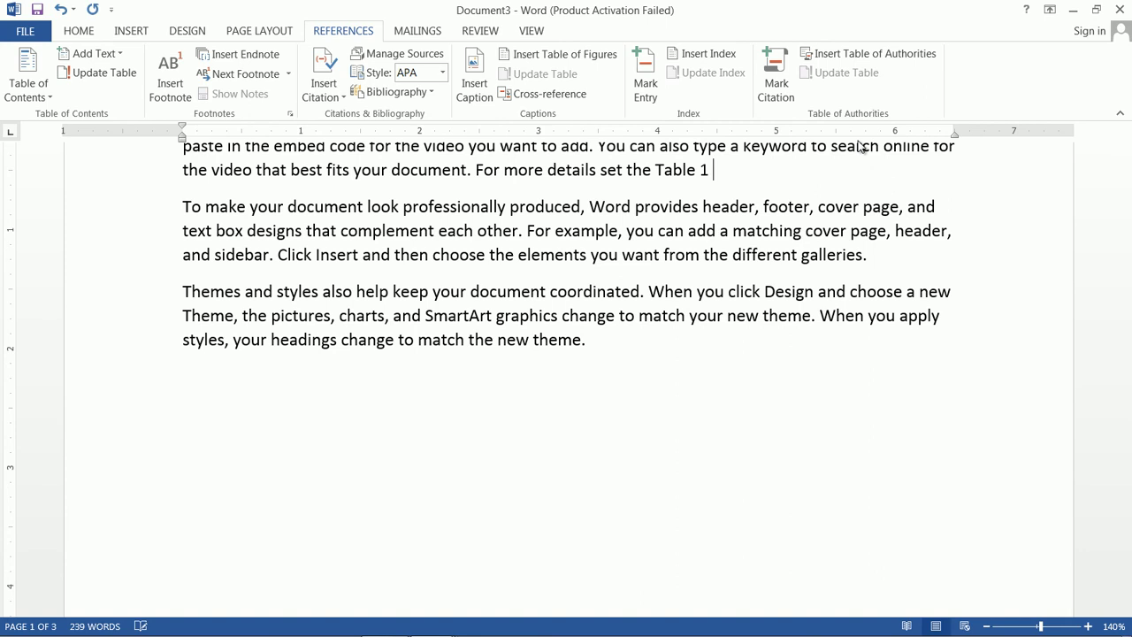
Step: Add "on the page" after the Table 1 reference and insert a hyperlinked cross-reference to Table 1's page number
type("on the page")
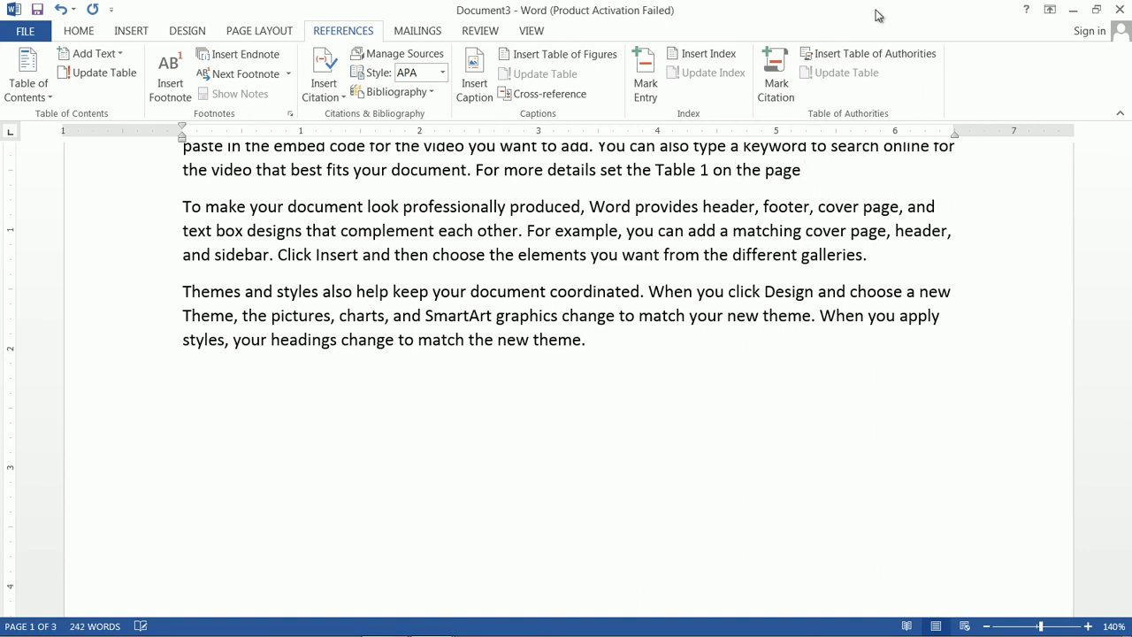
left_click(531, 95)
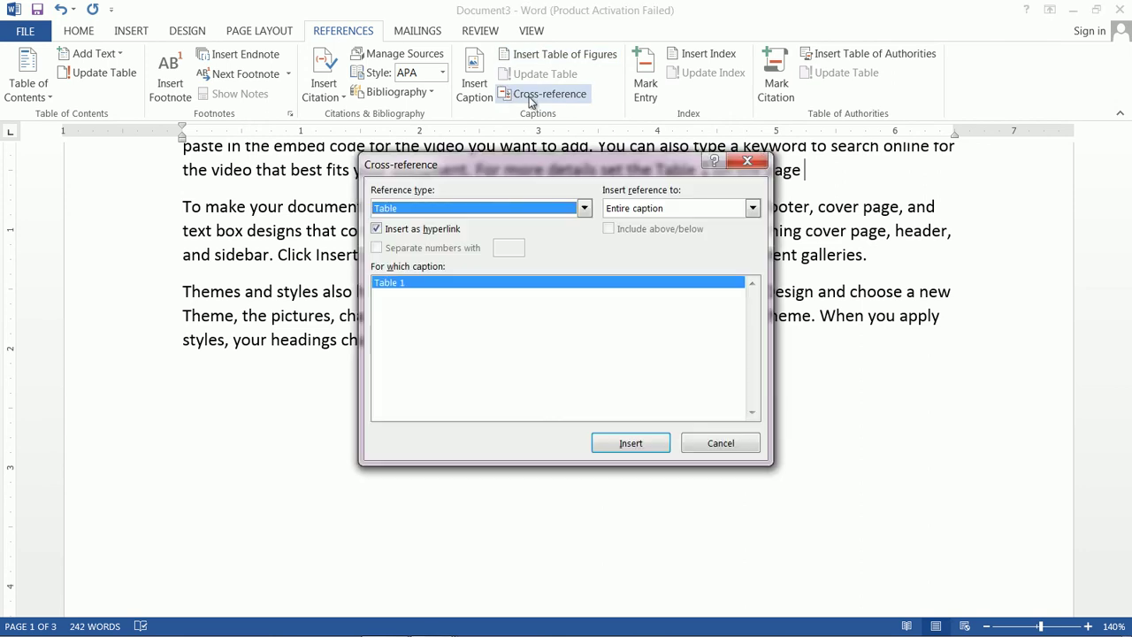
left_click(681, 213)
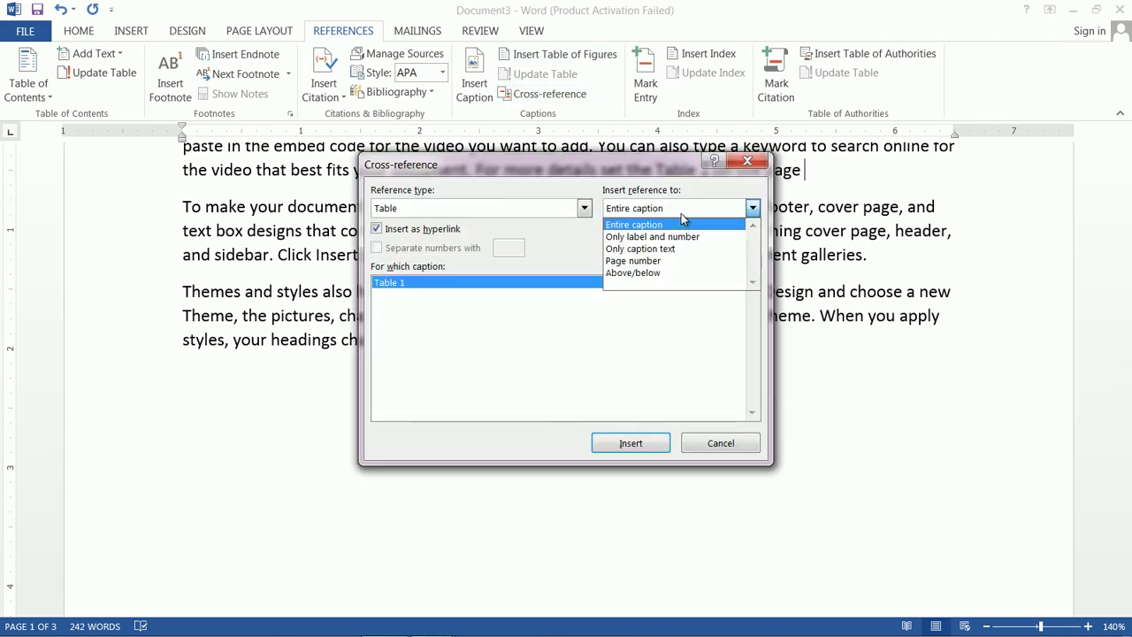
left_click(670, 260)
left_click(633, 447)
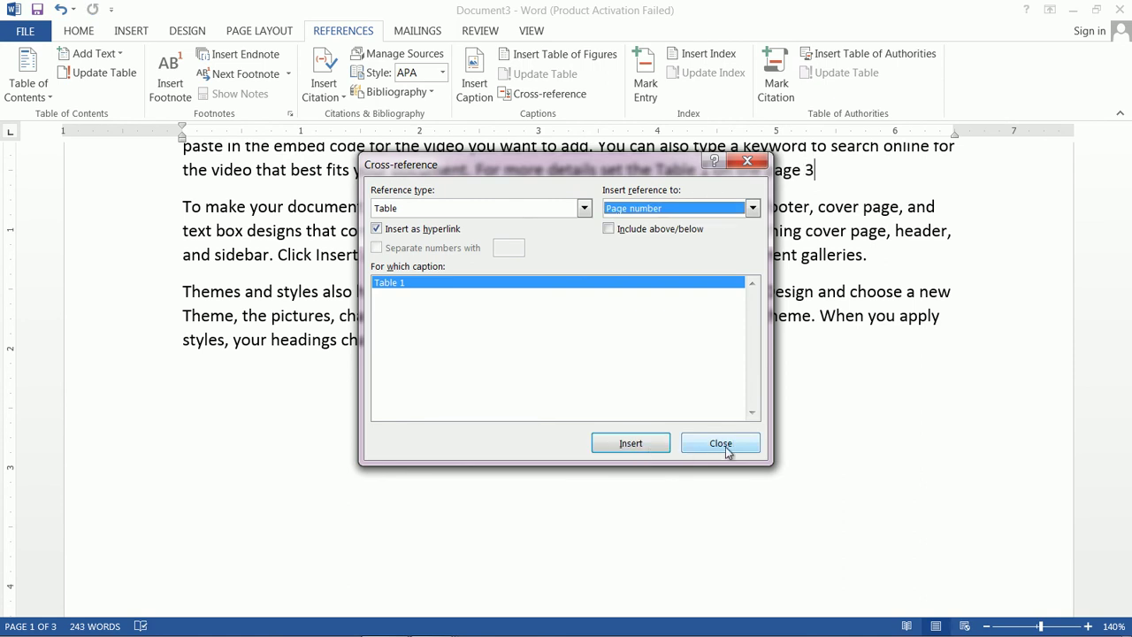
left_click(725, 446)
Step: Add a new line reading "You can also see the diagram" below the first paragraph on page 2
scroll(744, 411, "down", 10)
scroll(744, 411, "down", 10)
scroll(707, 315, "up", 3)
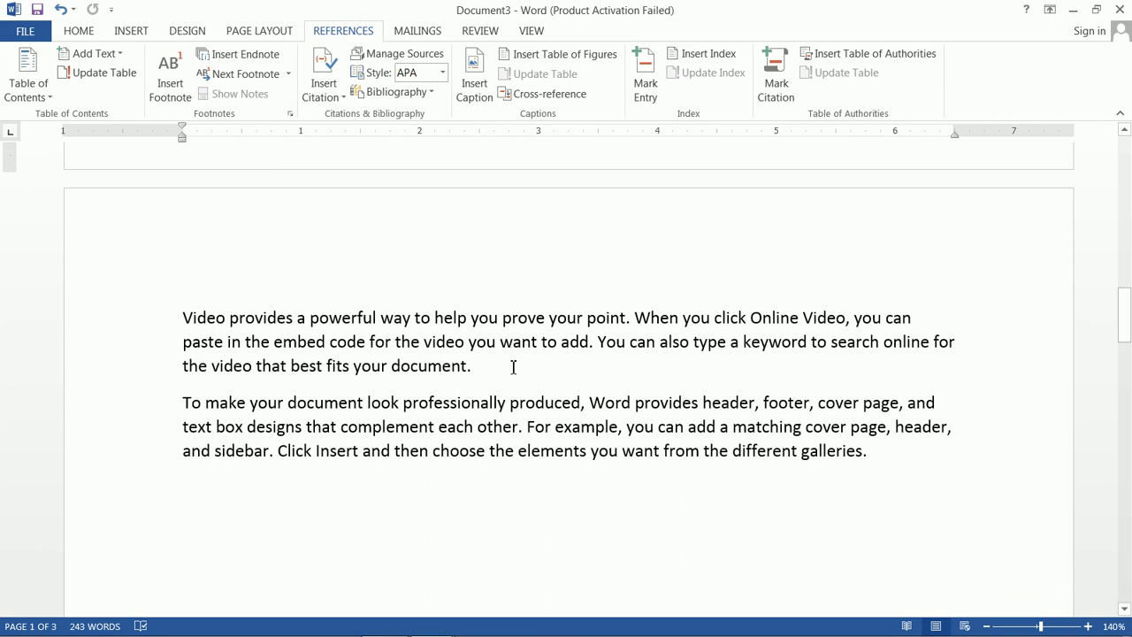
left_click(546, 367)
key("Return")
type("You can also see the diagram")
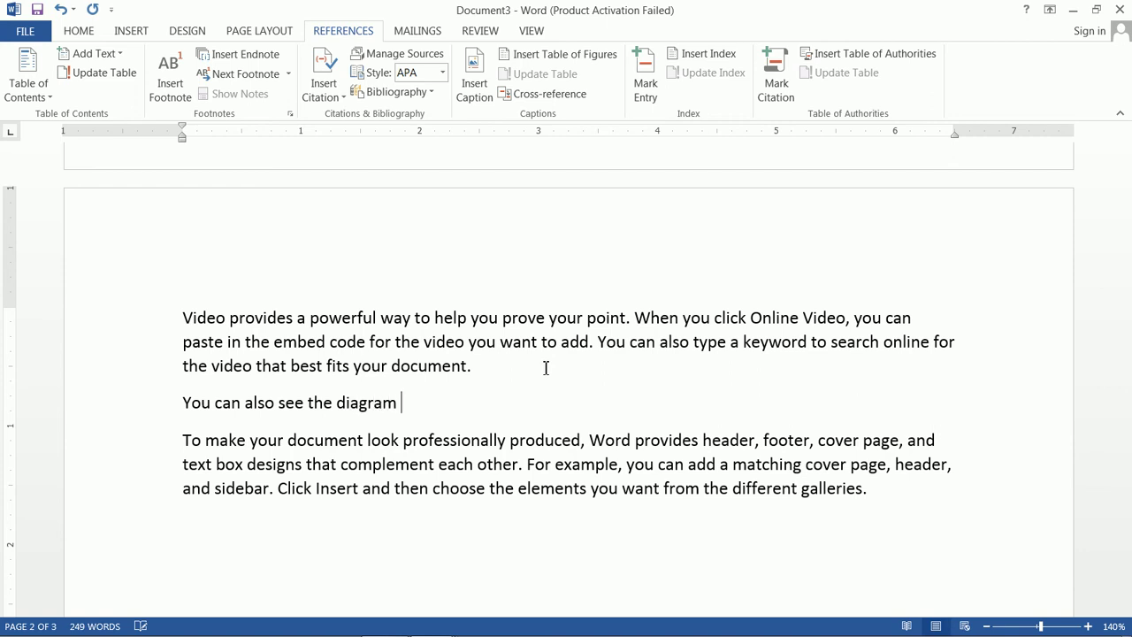
Step: Insert a hyperlinked cross-reference to the entire caption of Figure 1 after "You can also see the diagram"
left_click(544, 94)
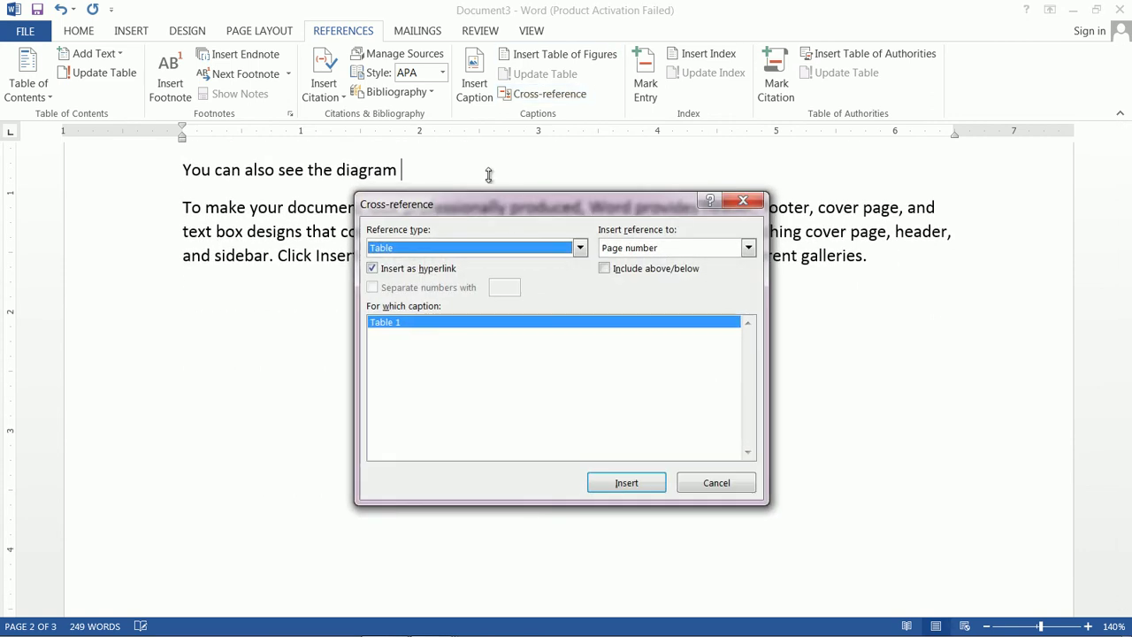
left_click(459, 251)
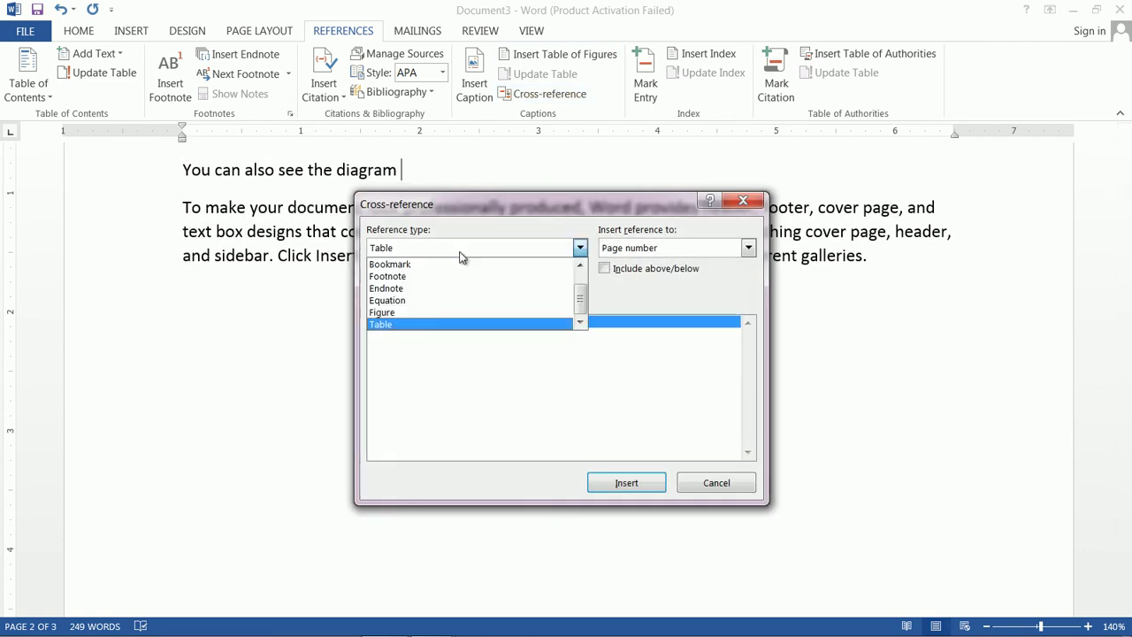
left_click(447, 313)
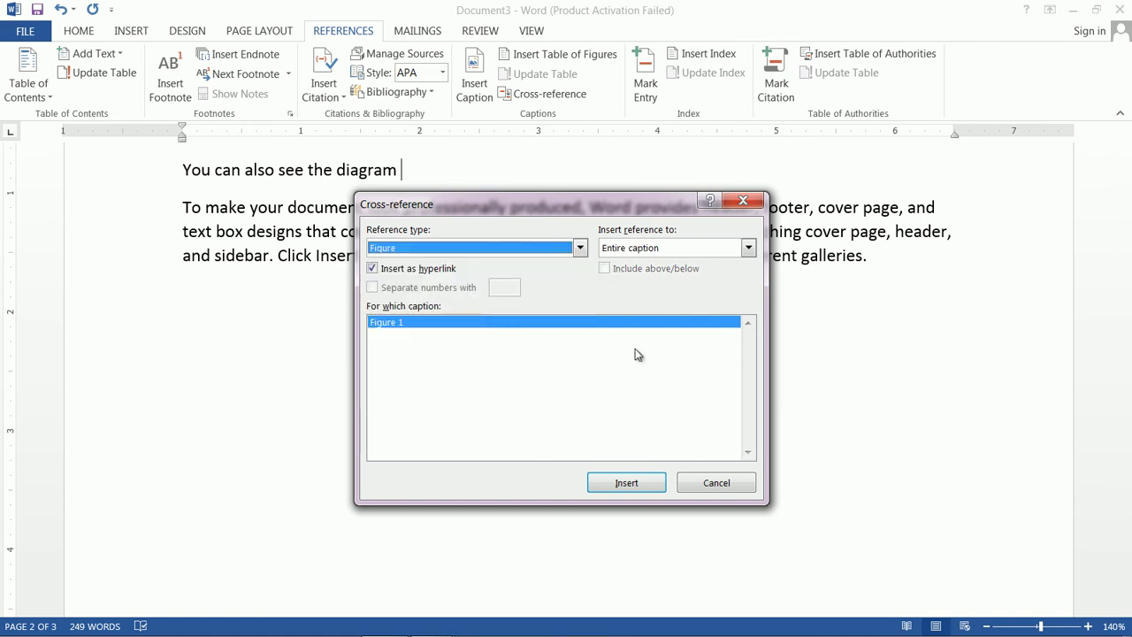
left_click(626, 484)
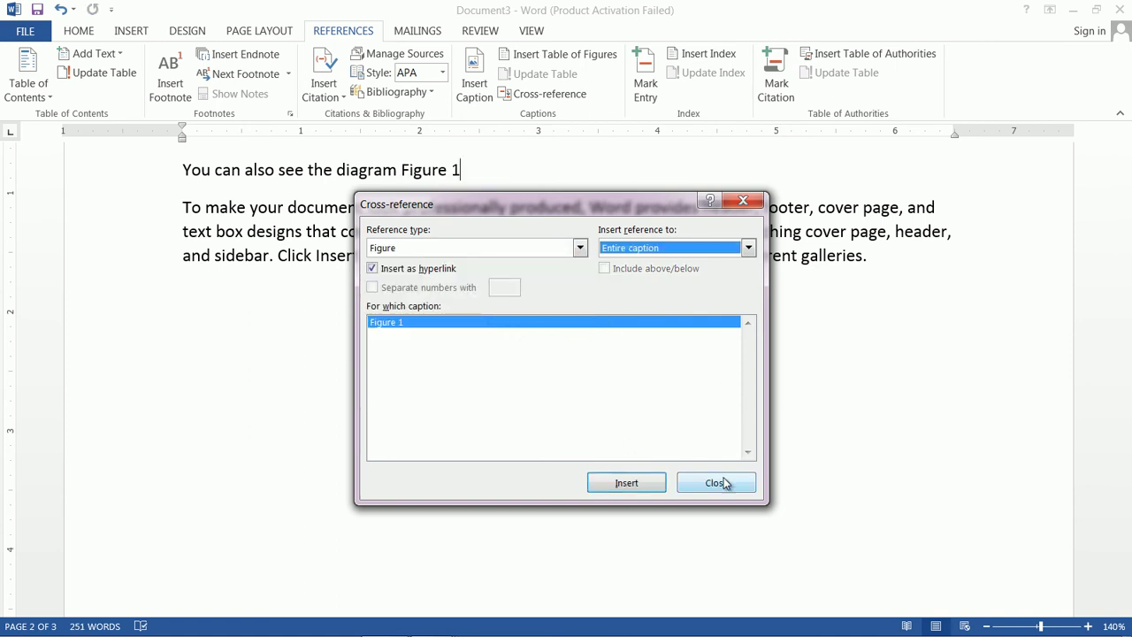
left_click(725, 478)
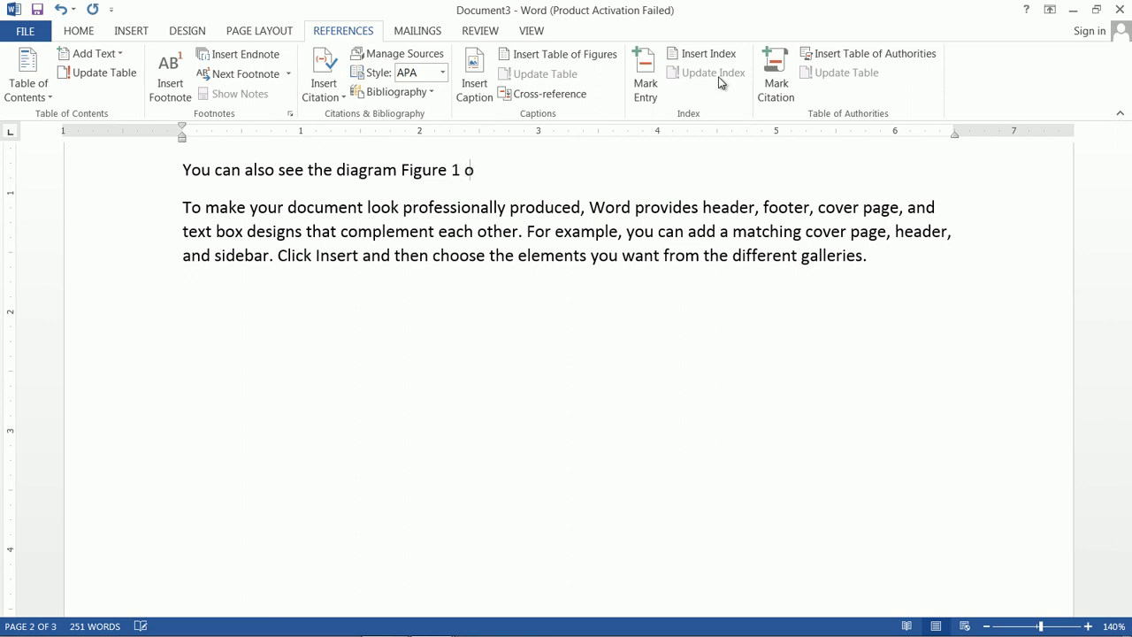
Step: Add "on page" after the Figure 1 reference and insert a hyperlinked cross-reference to Figure 1's page number
type("on page")
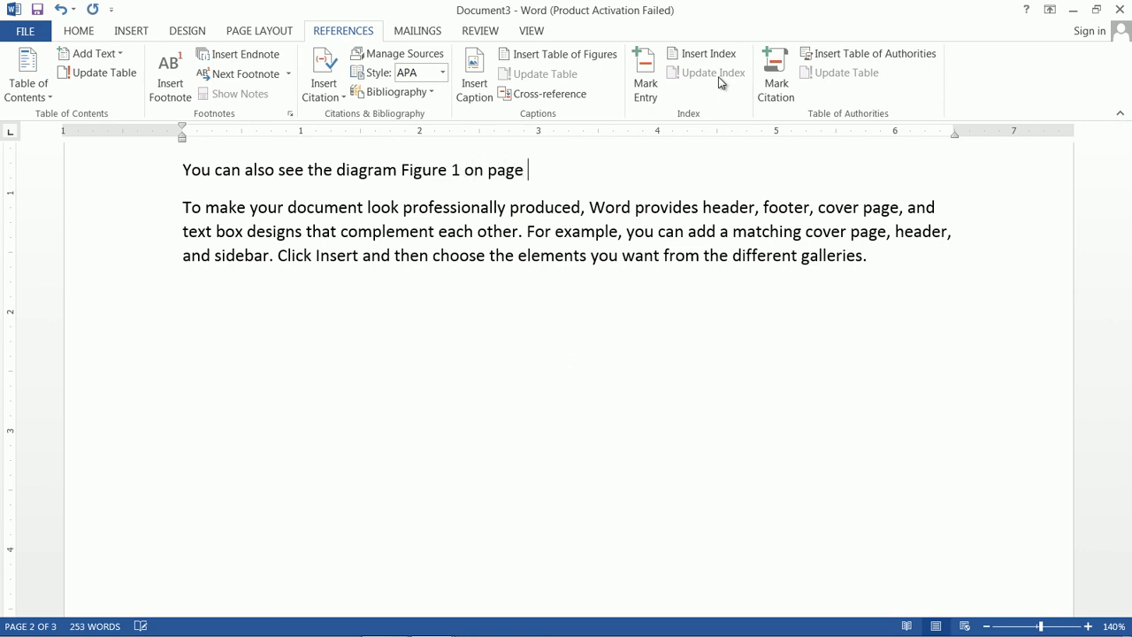
left_click(571, 98)
left_click(748, 248)
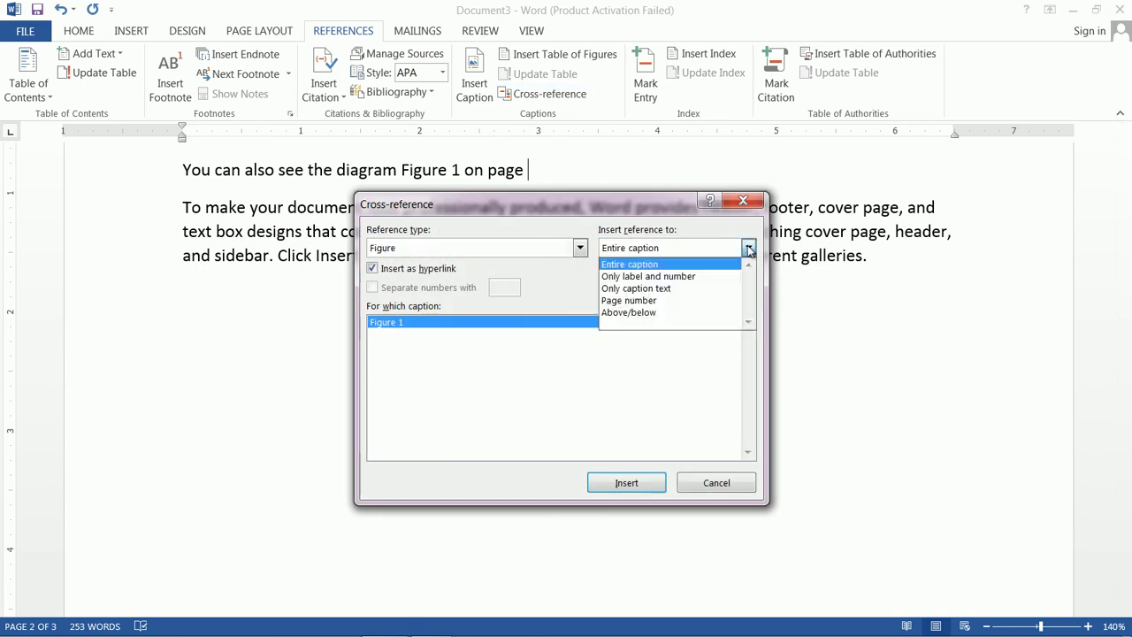
left_click(705, 305)
left_click(648, 485)
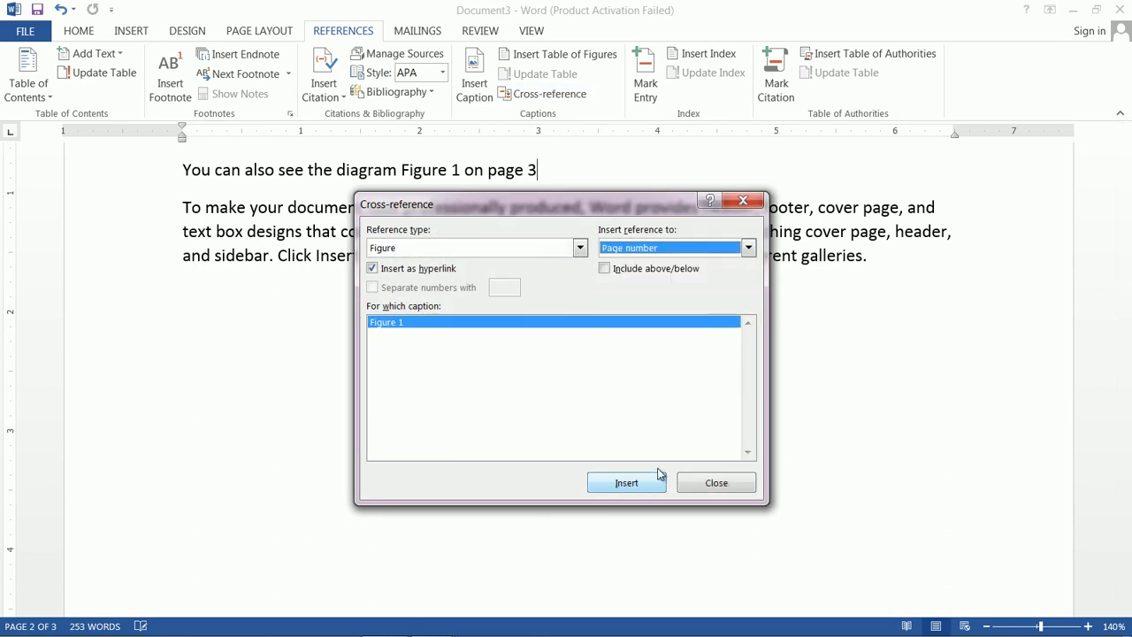
left_click(711, 484)
Step: Test the cross-reference links by following Table 1 on page 1 and the Figure 1 page number on page 2
scroll(726, 344, "up", 10)
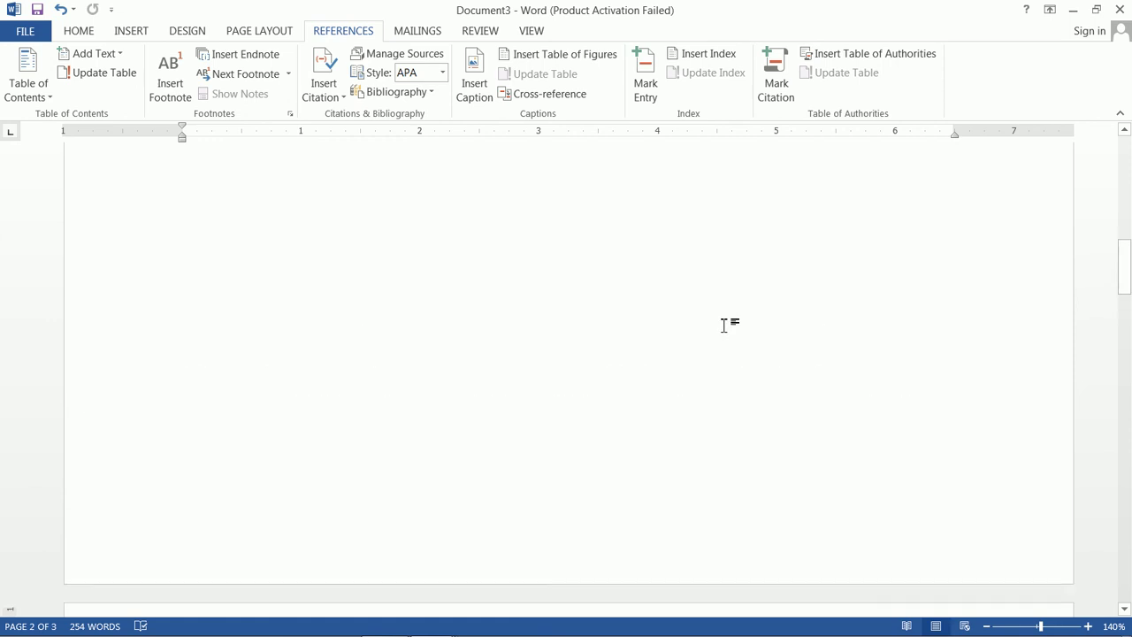
scroll(727, 325, "up", 1)
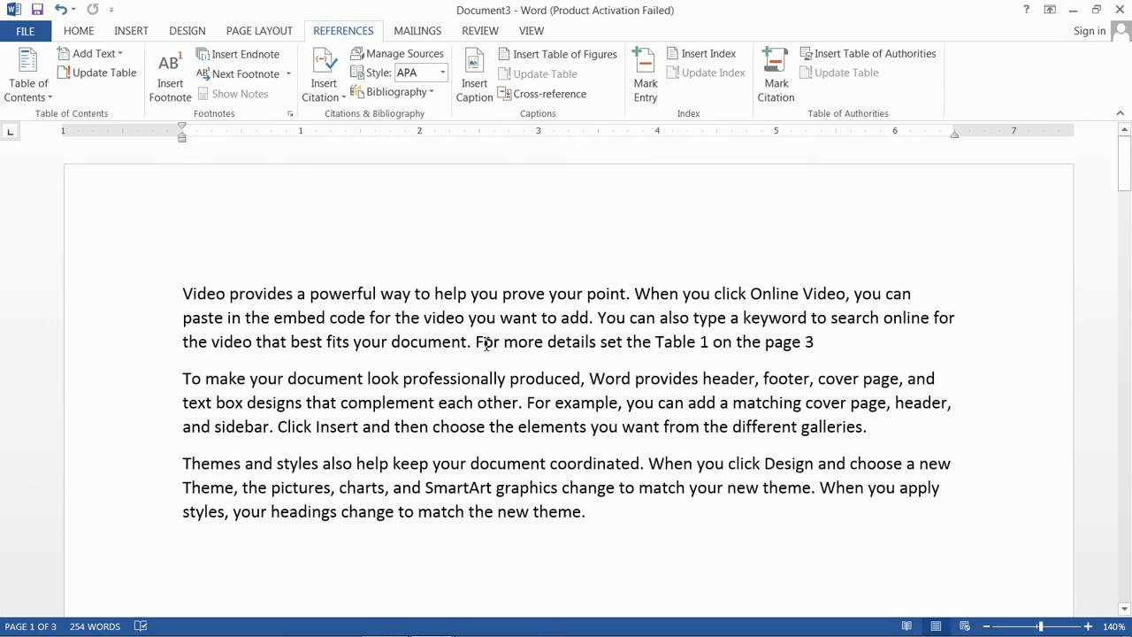
left_click(682, 345, "ctrl")
scroll(675, 345, "up", 10)
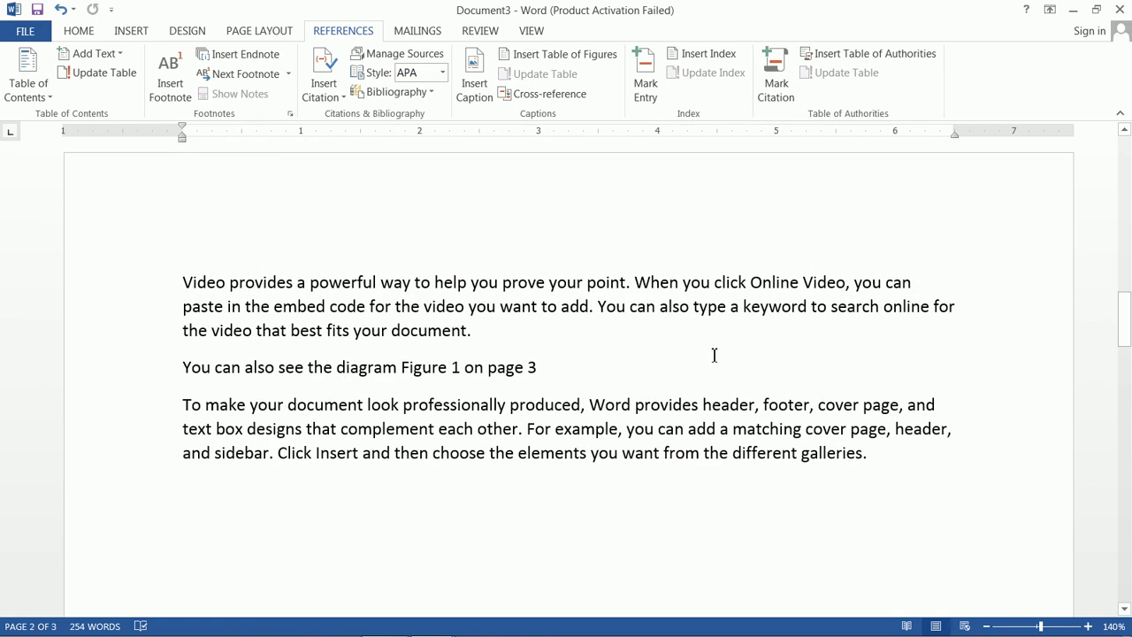
left_click(535, 374)
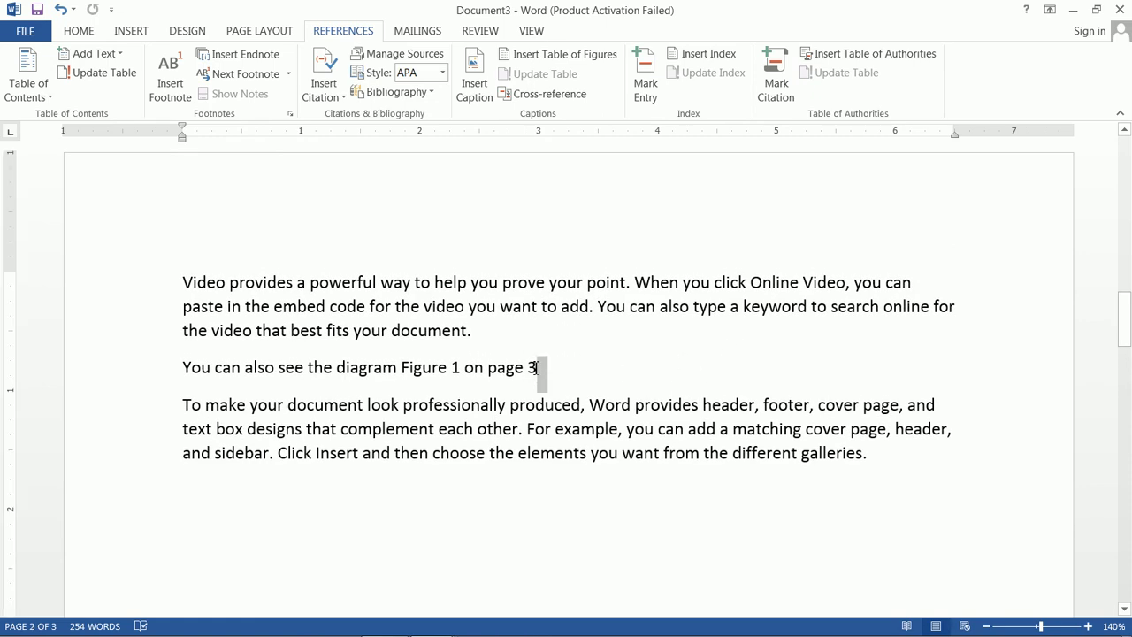
left_click(533, 374, "ctrl")
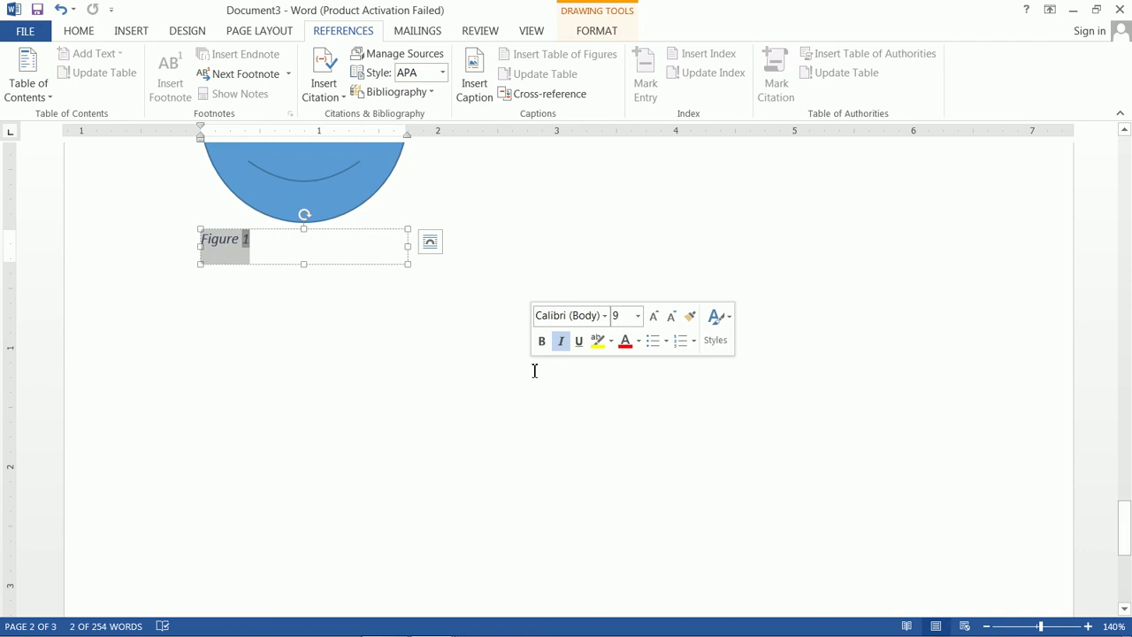
scroll(534, 372, "up", 5)
scroll(541, 372, "down", 10)
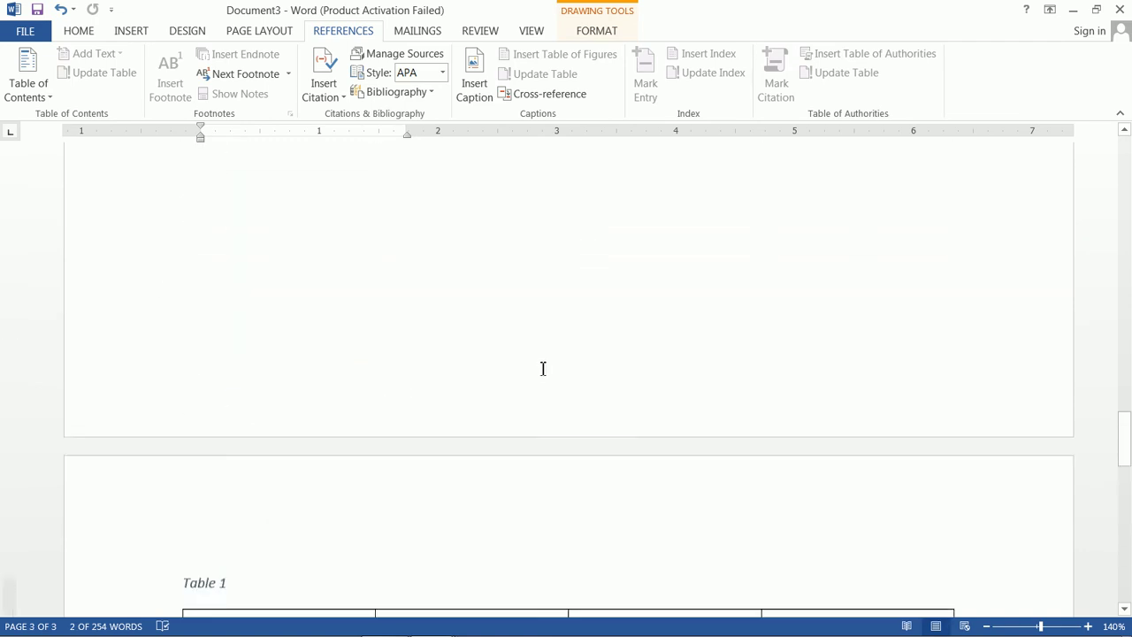
scroll(546, 367, "up", 15)
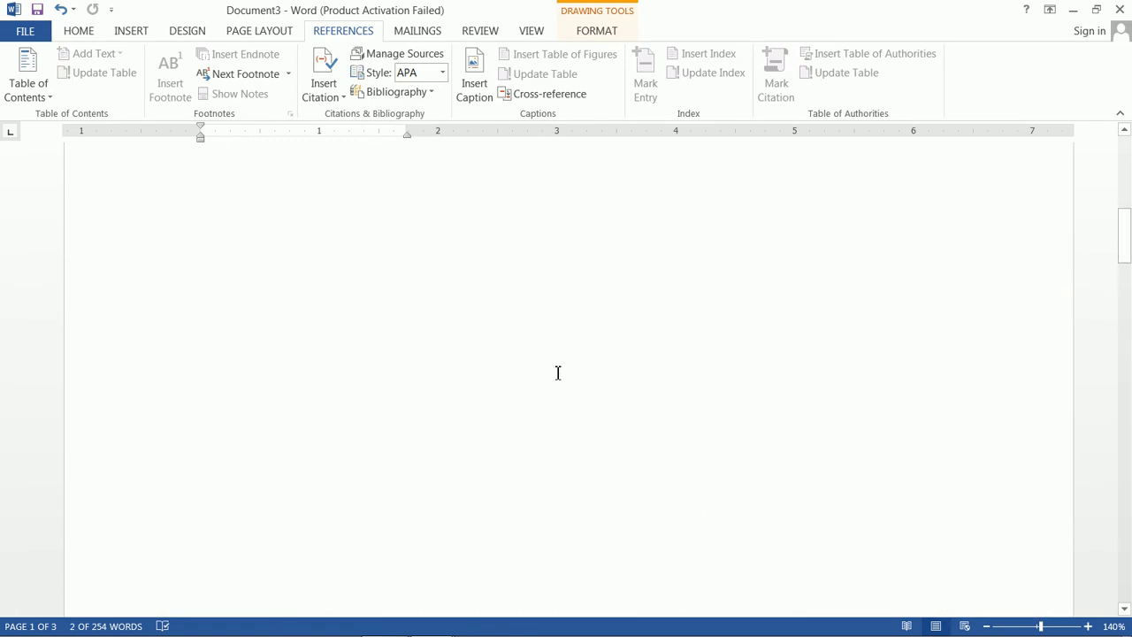
left_click(571, 95)
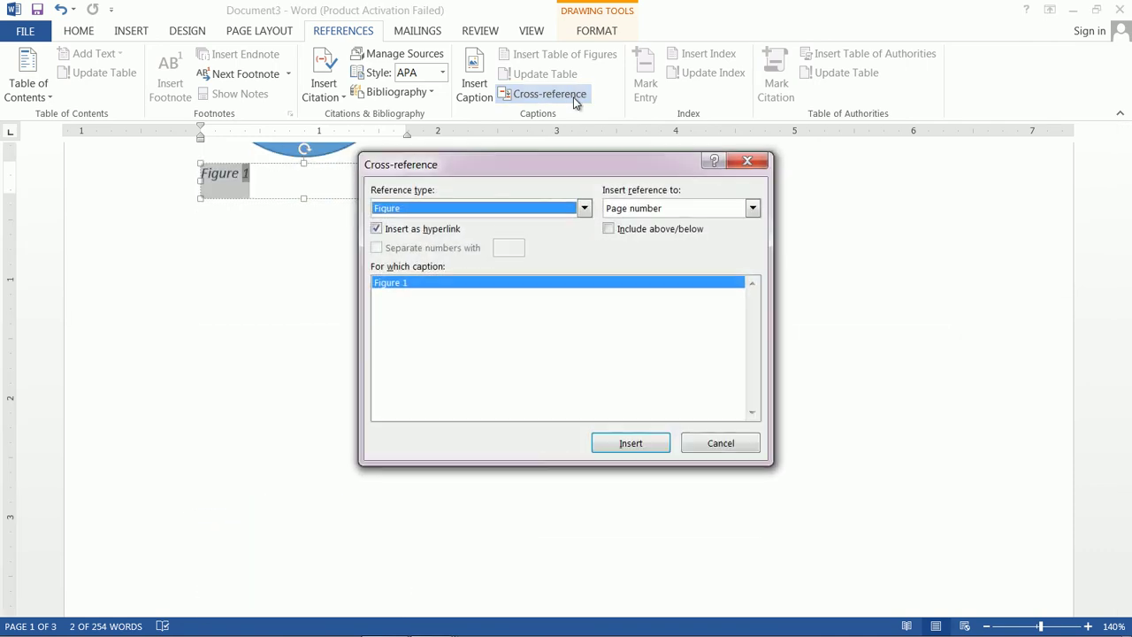
left_click(584, 210)
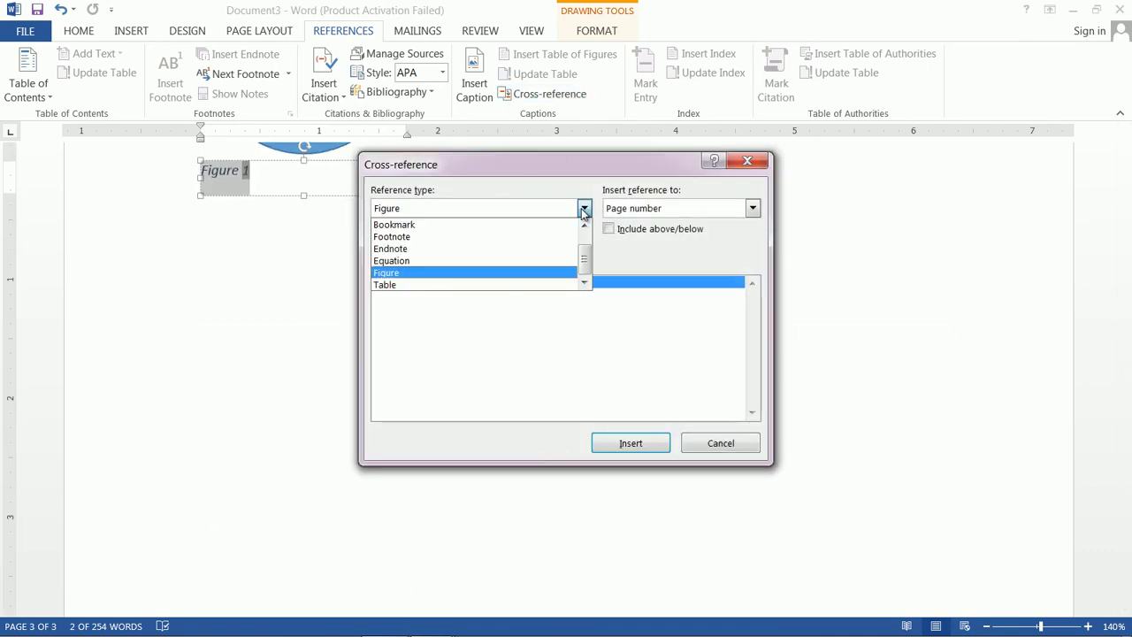
scroll(531, 252, "up", 1)
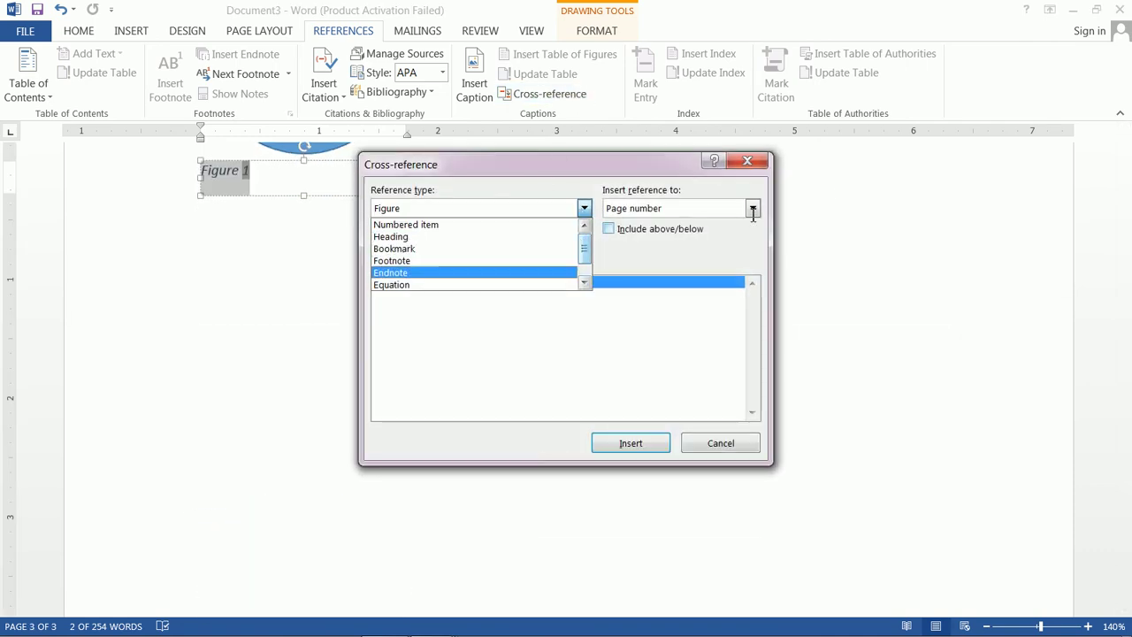
left_click(746, 162)
left_click(747, 161)
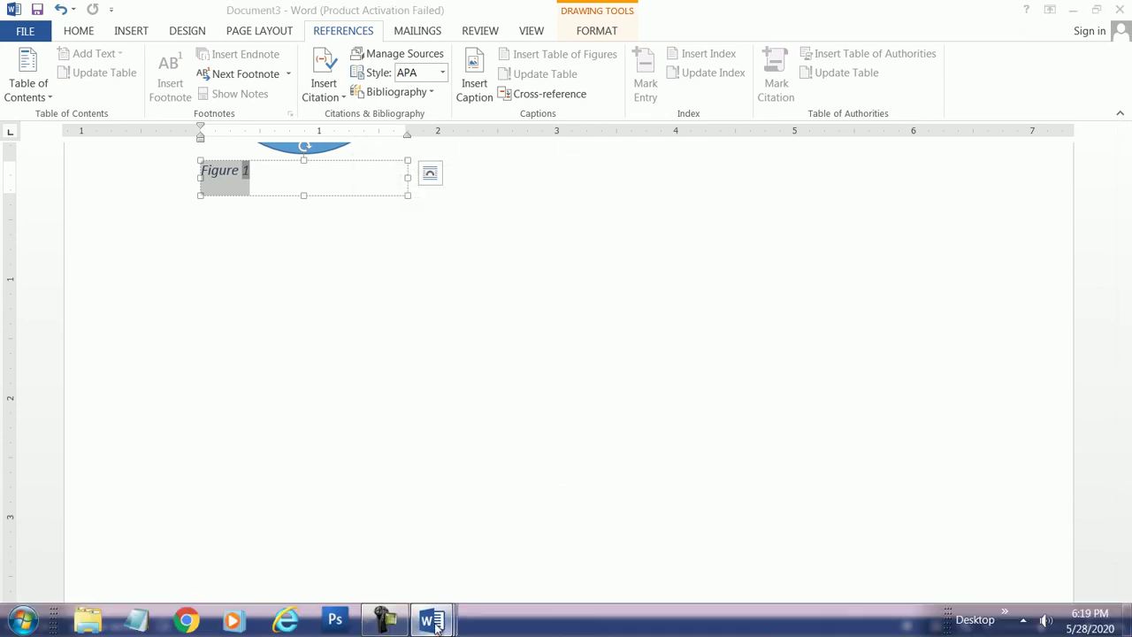
Step: Switch to Document1 and add the line "Detail information available on section." below the first paragraph under Heading1
mouse_move(431, 619)
left_click(319, 555)
scroll(450, 358, "up", 6)
scroll(451, 352, "up", 15)
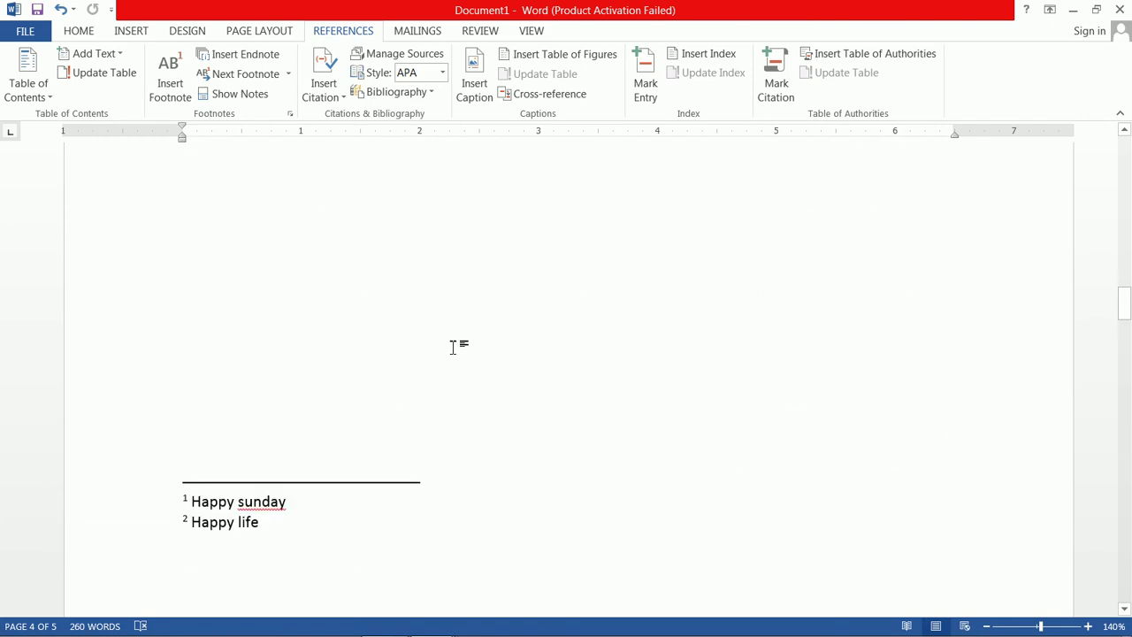
scroll(456, 345, "up", 10)
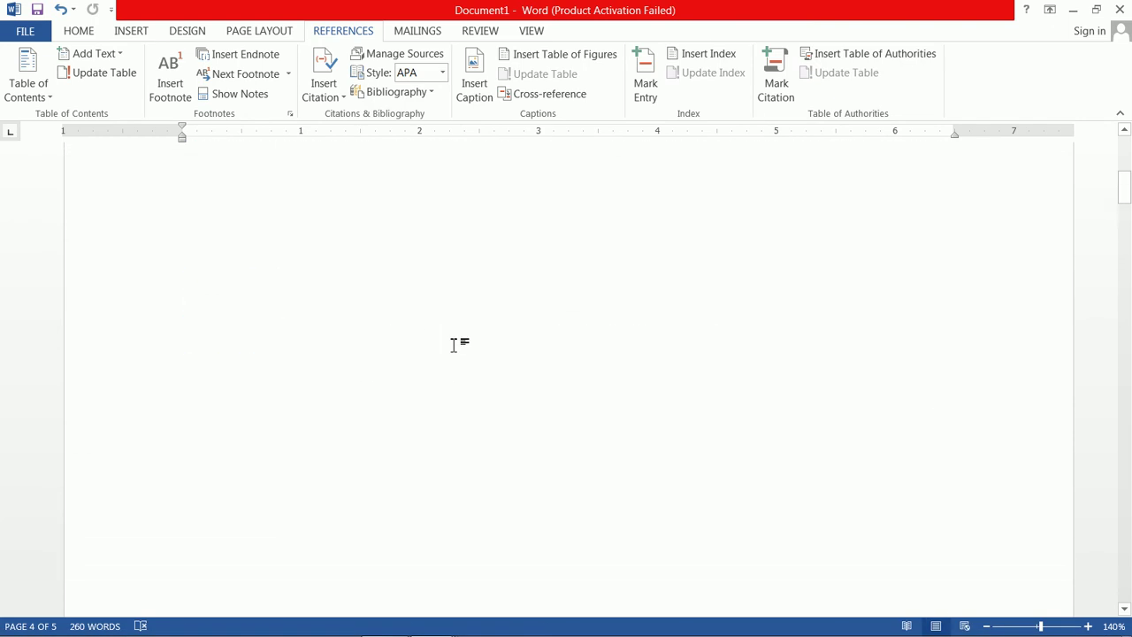
scroll(455, 345, "down", 8)
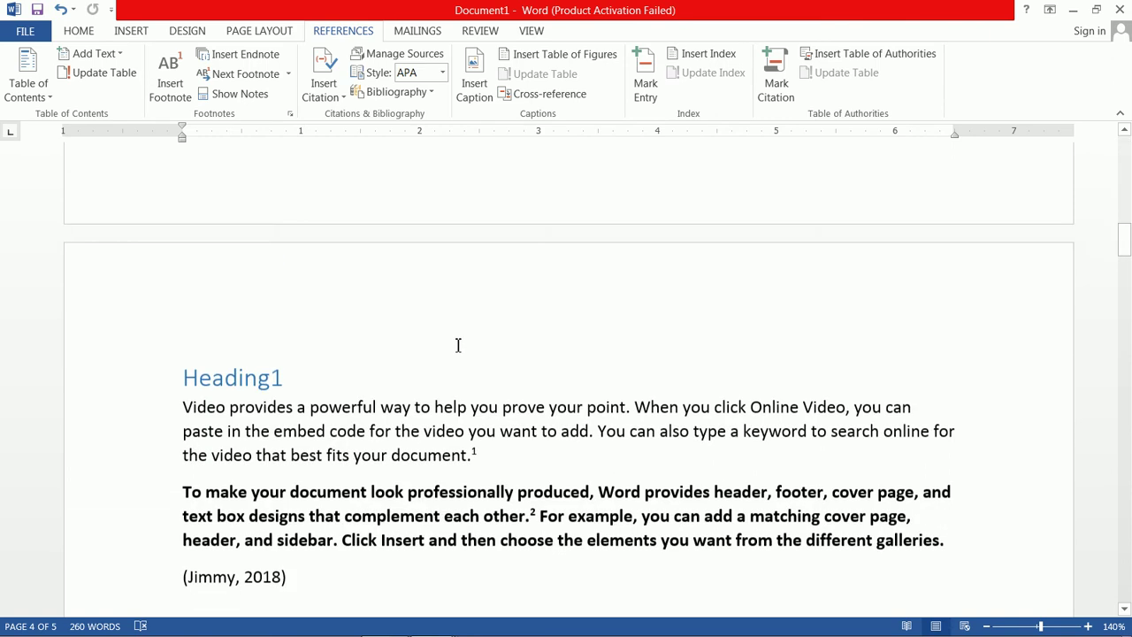
scroll(459, 346, "up", 1)
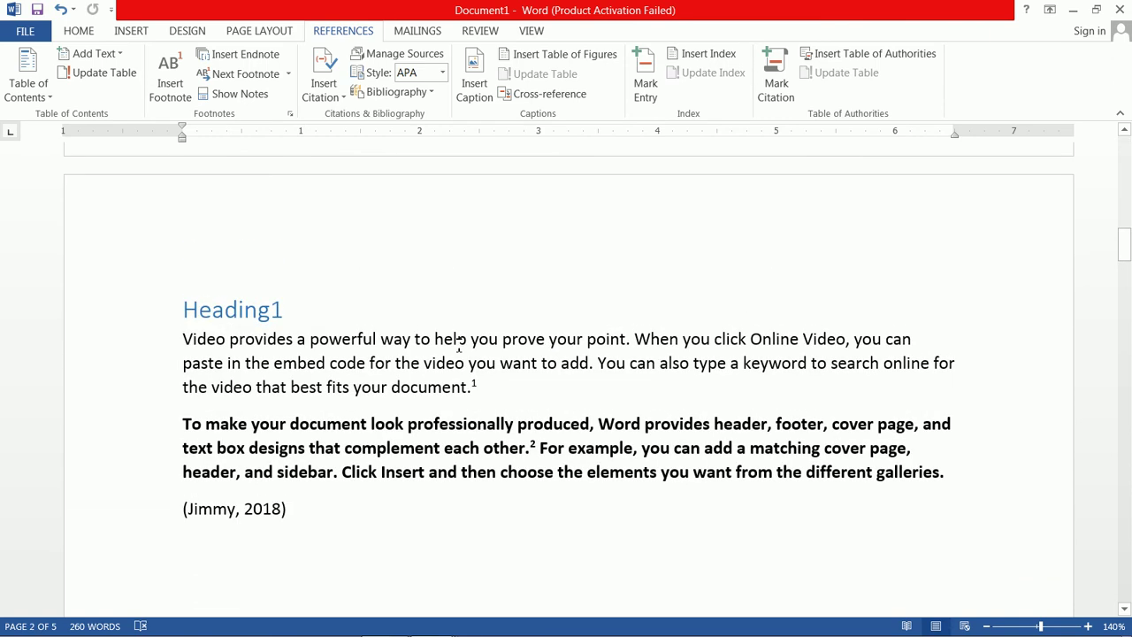
scroll(459, 345, "up", 1)
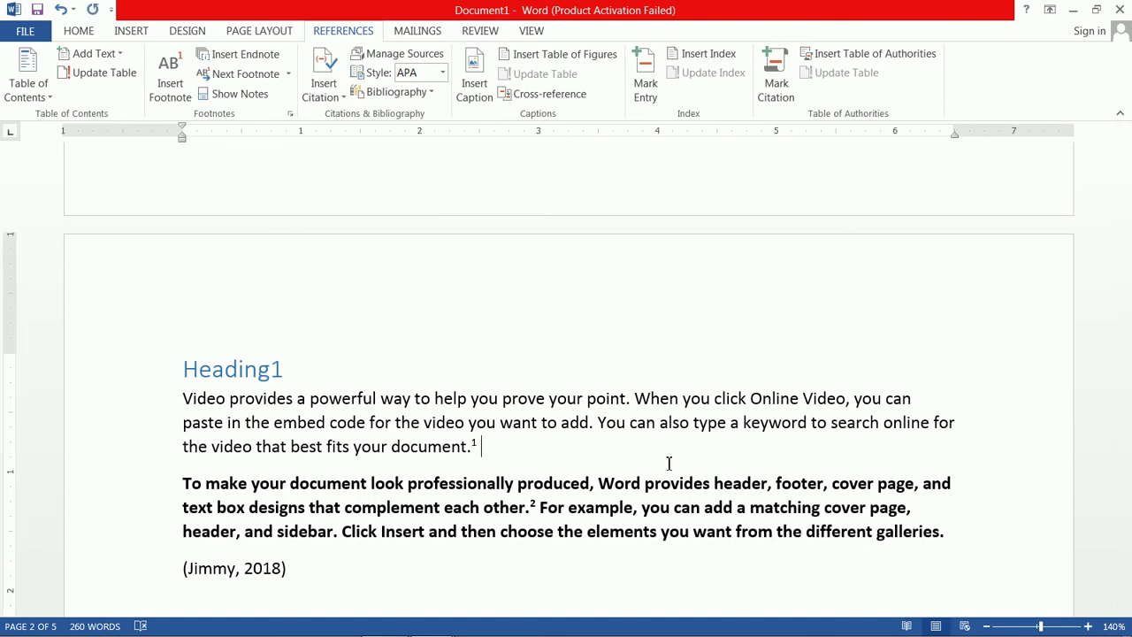
key("Return")
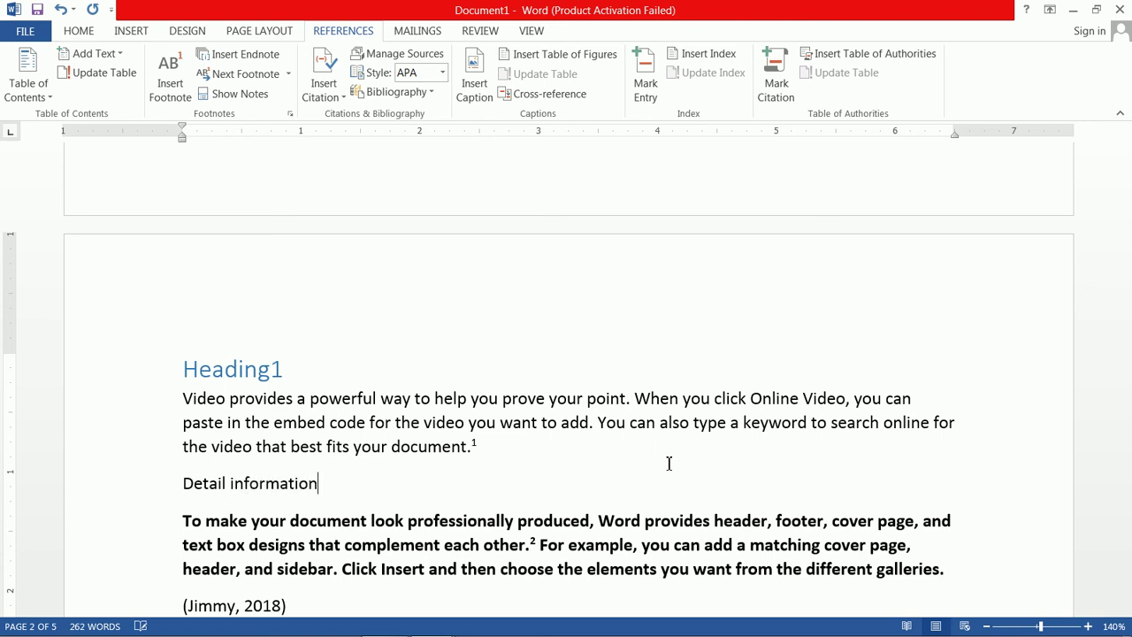
type("ble on  section.")
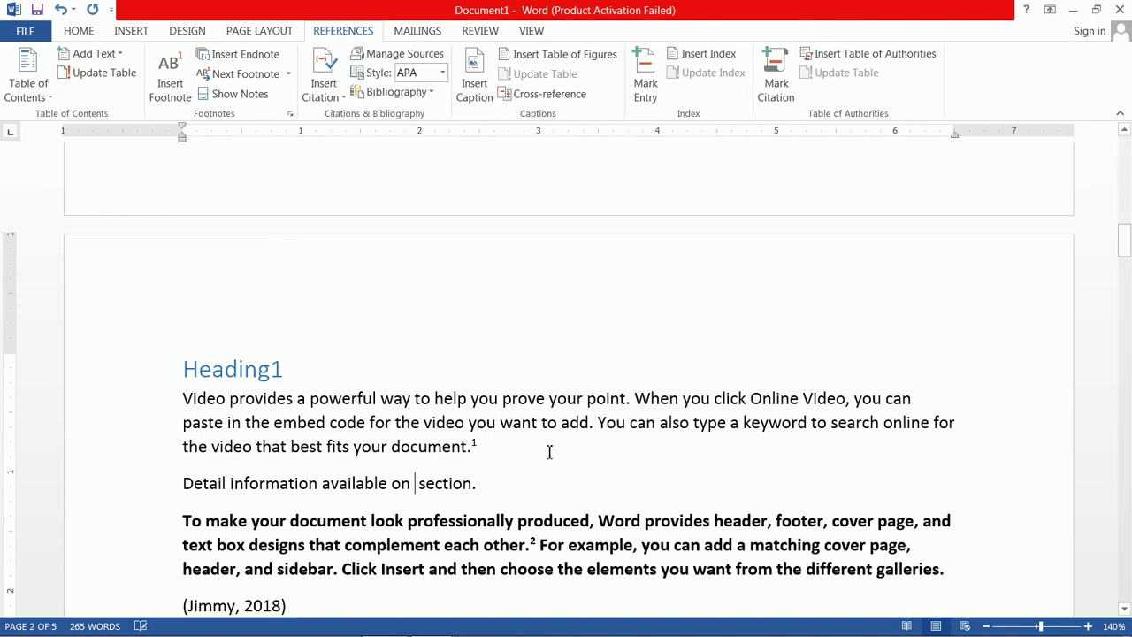
Step: Insert a hyperlinked cross-reference to the heading text of Heading3 before "section." in the "Detail information available on" line
left_click(549, 94)
left_click(579, 248)
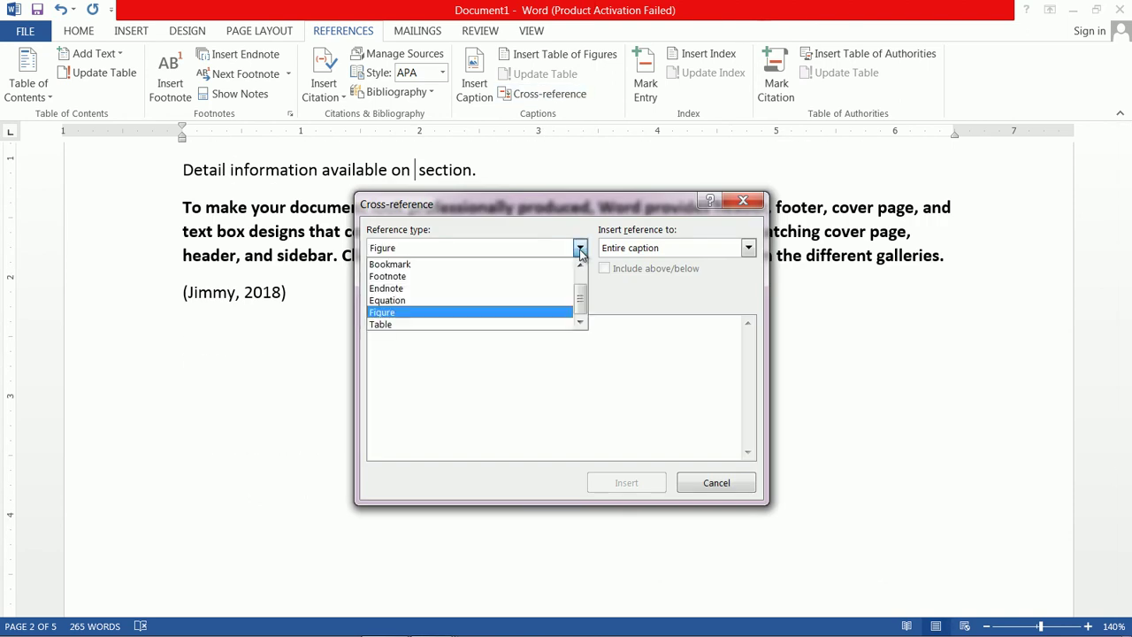
scroll(540, 292, "up", 1)
left_click(536, 278)
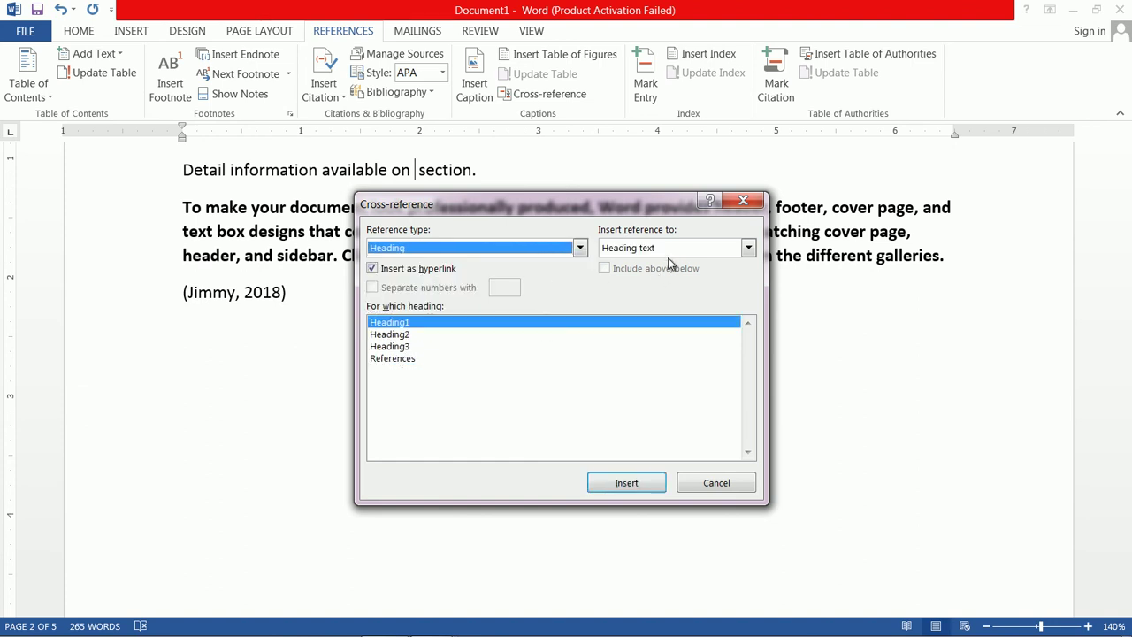
left_click(393, 347)
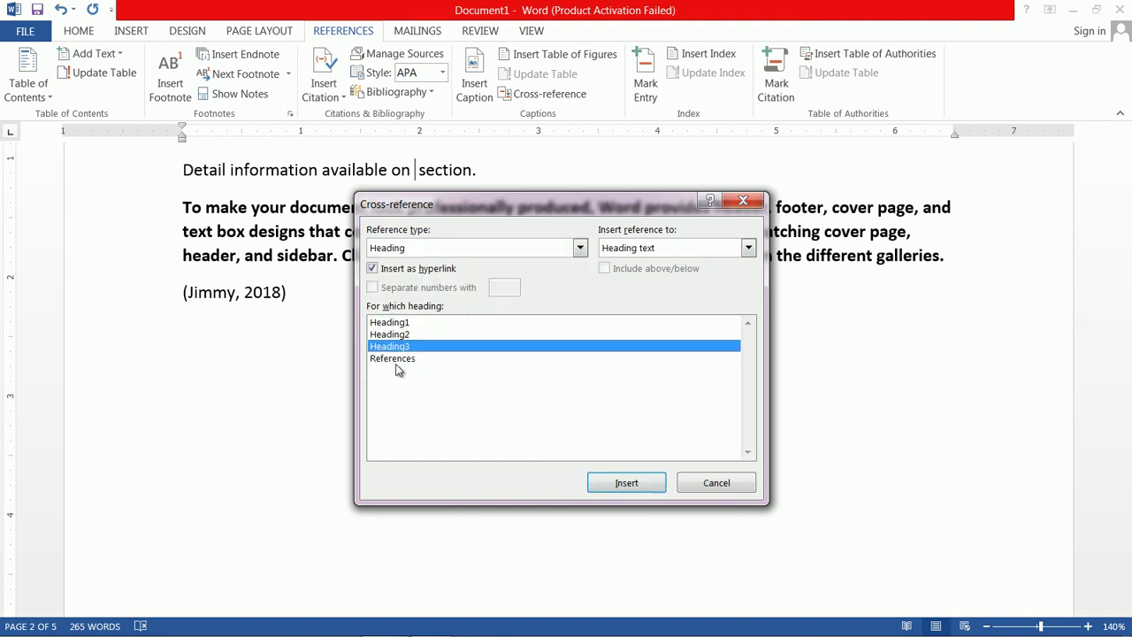
left_click(631, 482)
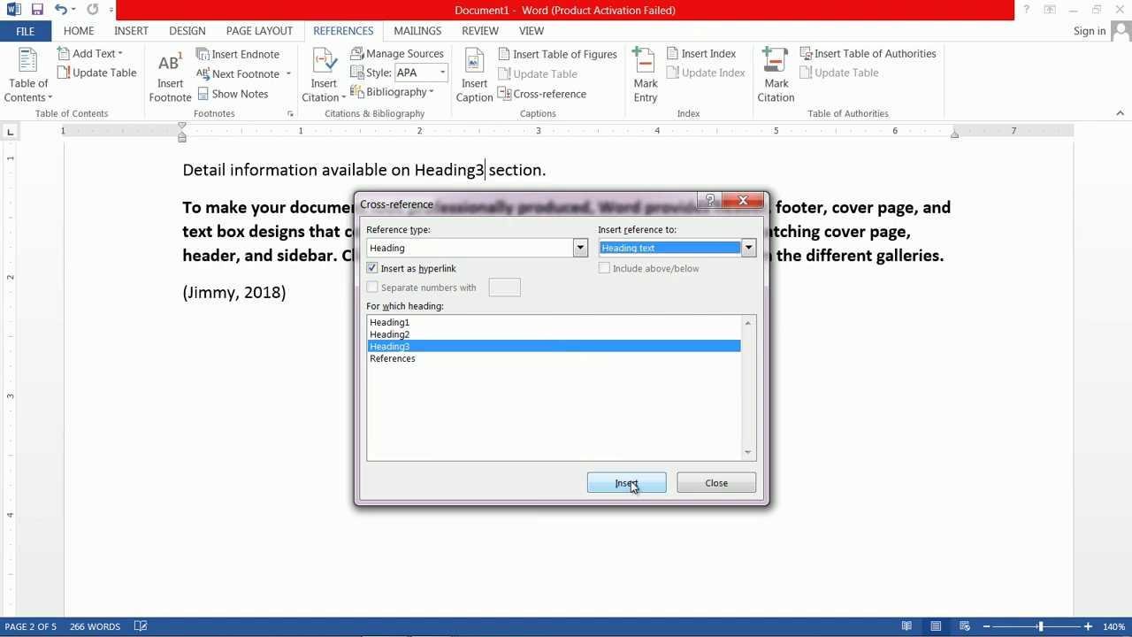
left_click(715, 483)
Step: Test the Heading3 cross-reference by following its link, and return to the Heading1 page
scroll(665, 367, "up", 3)
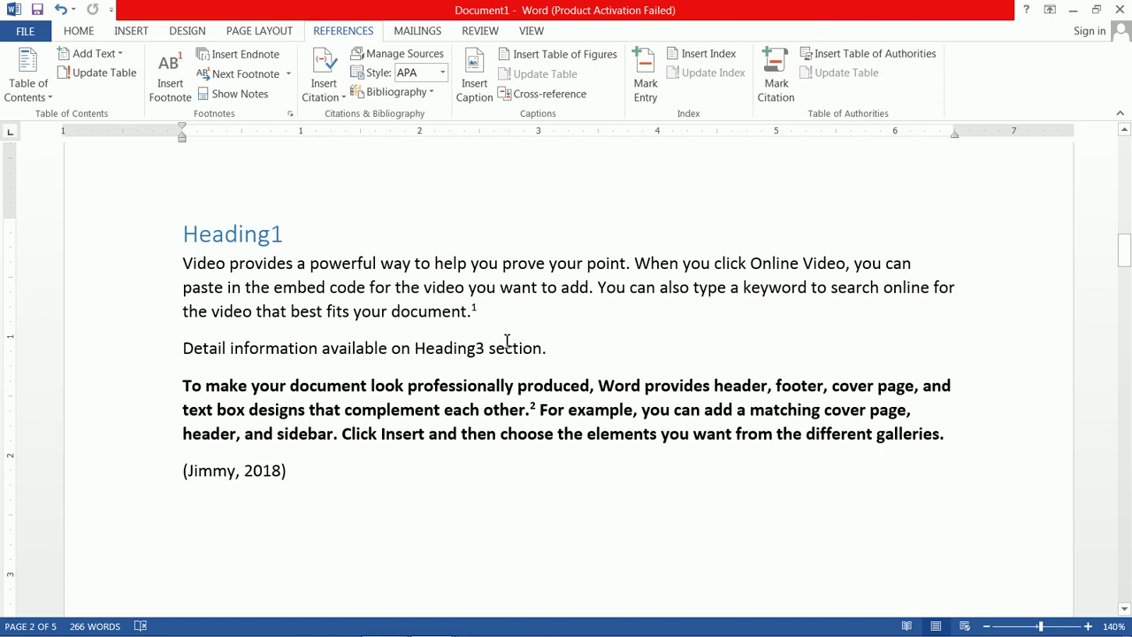
left_click(448, 352, "ctrl")
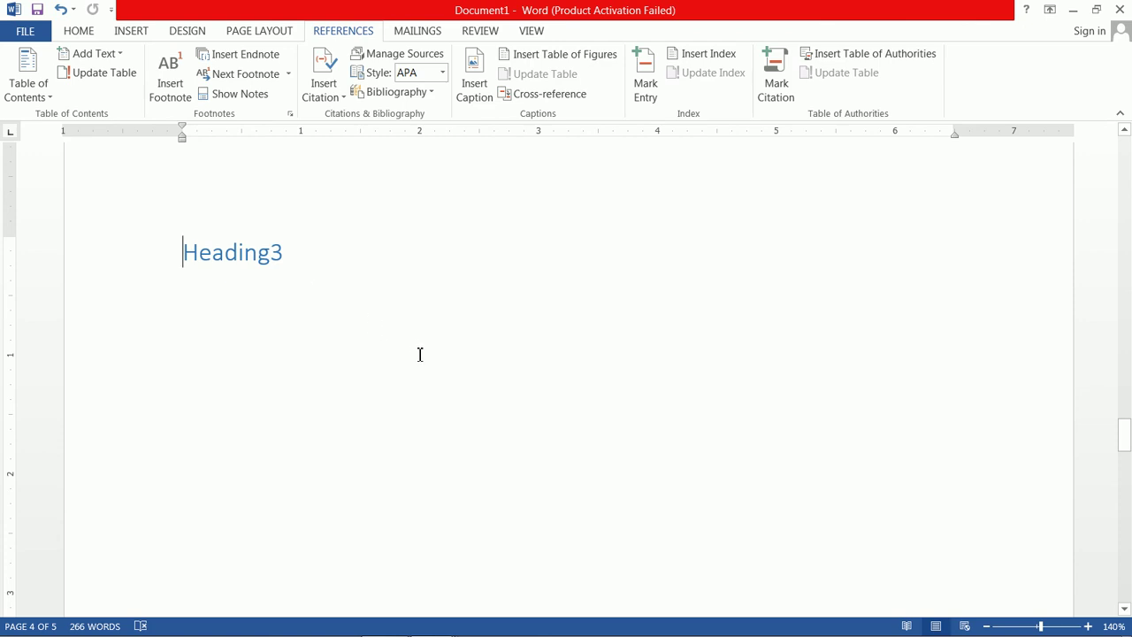
scroll(419, 354, "up", 5)
scroll(423, 393, "up", 15)
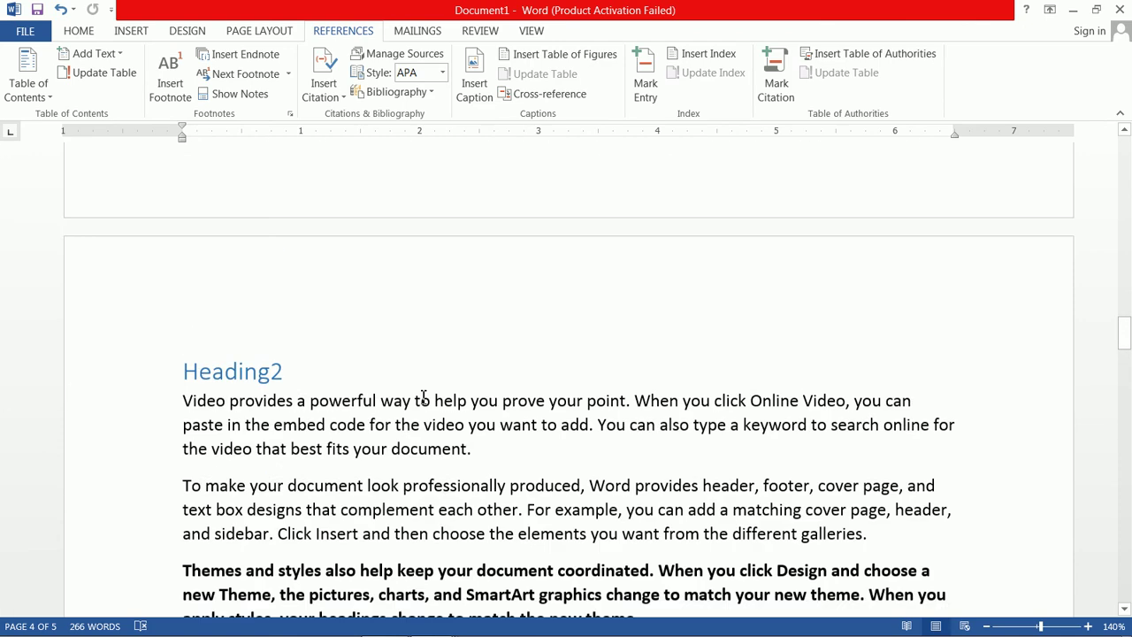
scroll(427, 388, "up", 12)
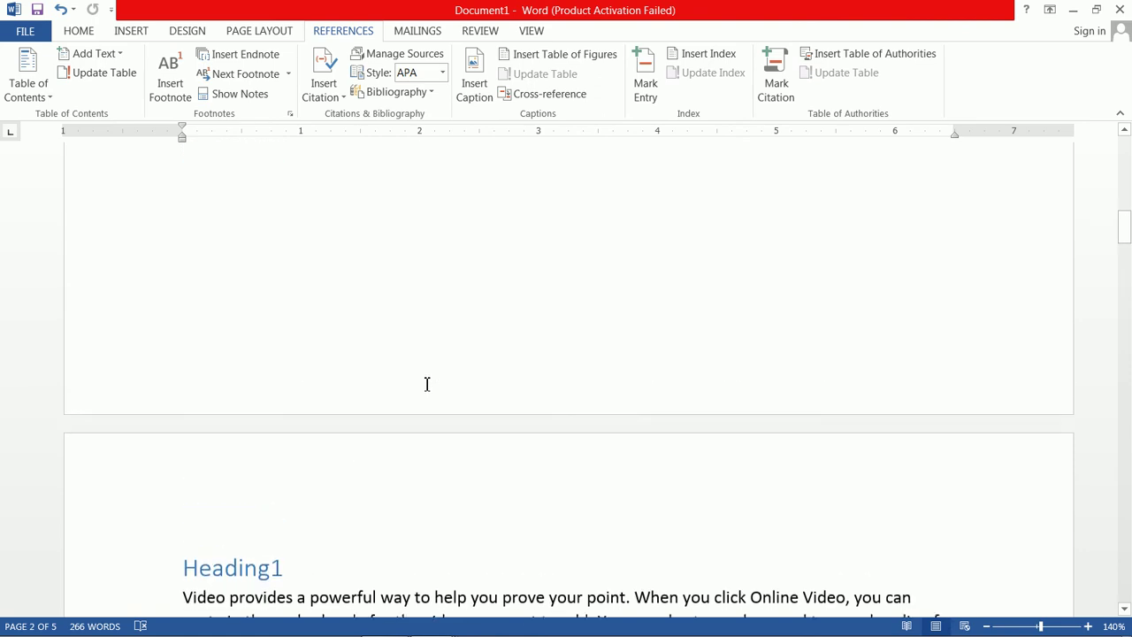
scroll(426, 370, "down", 12)
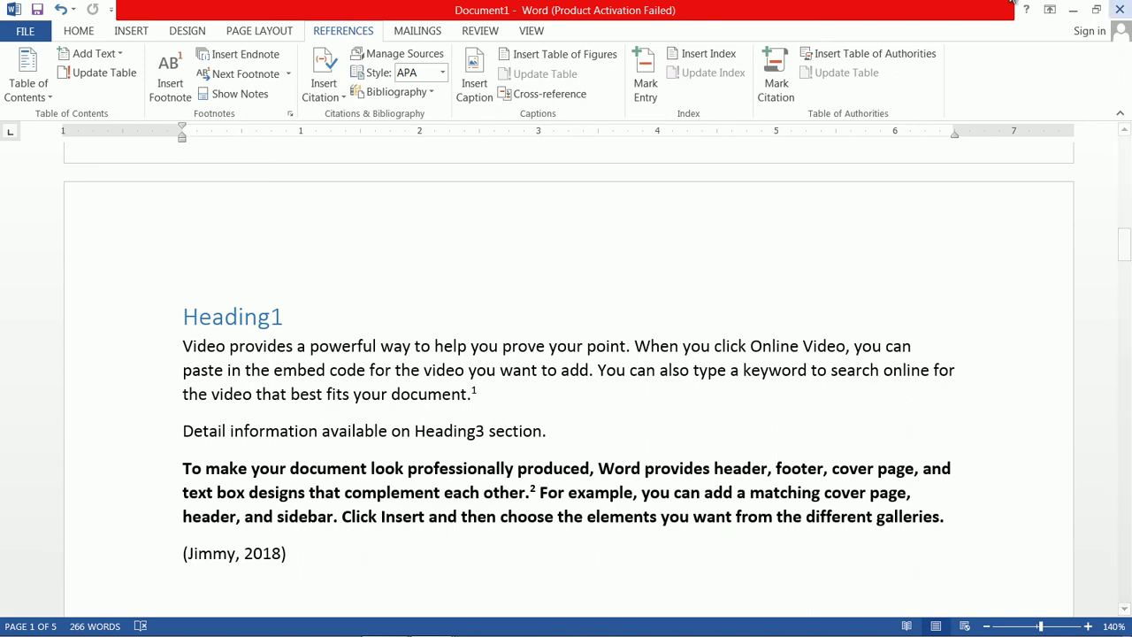
Step: Mark the word "Video" at the start of the first Heading1 paragraph as a main index entry for the current page
left_click(657, 86)
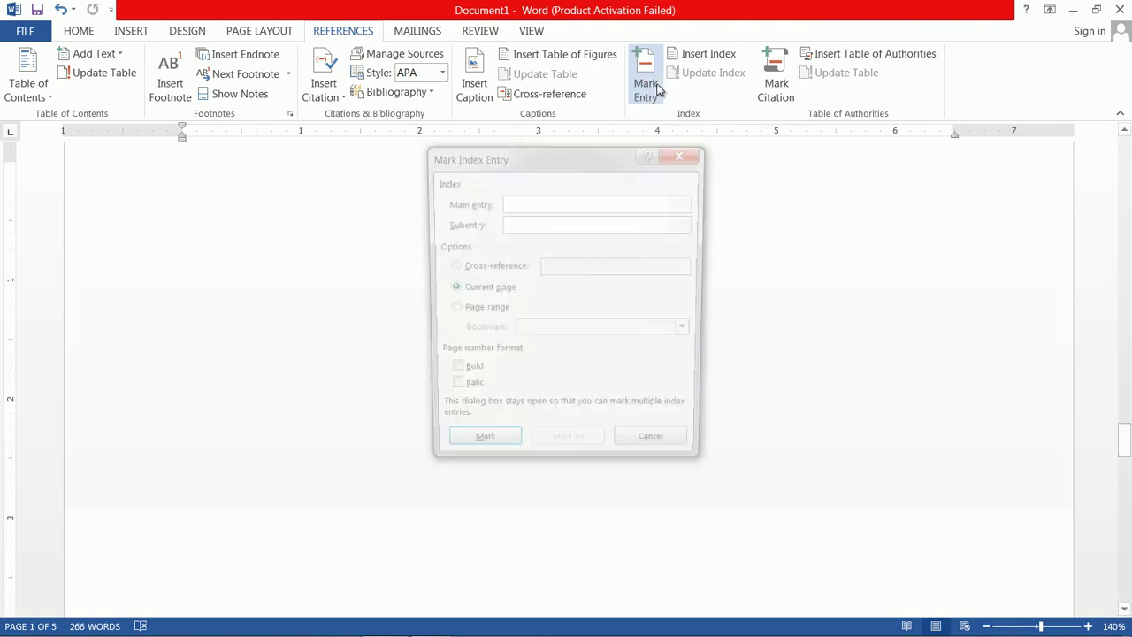
left_click(802, 291)
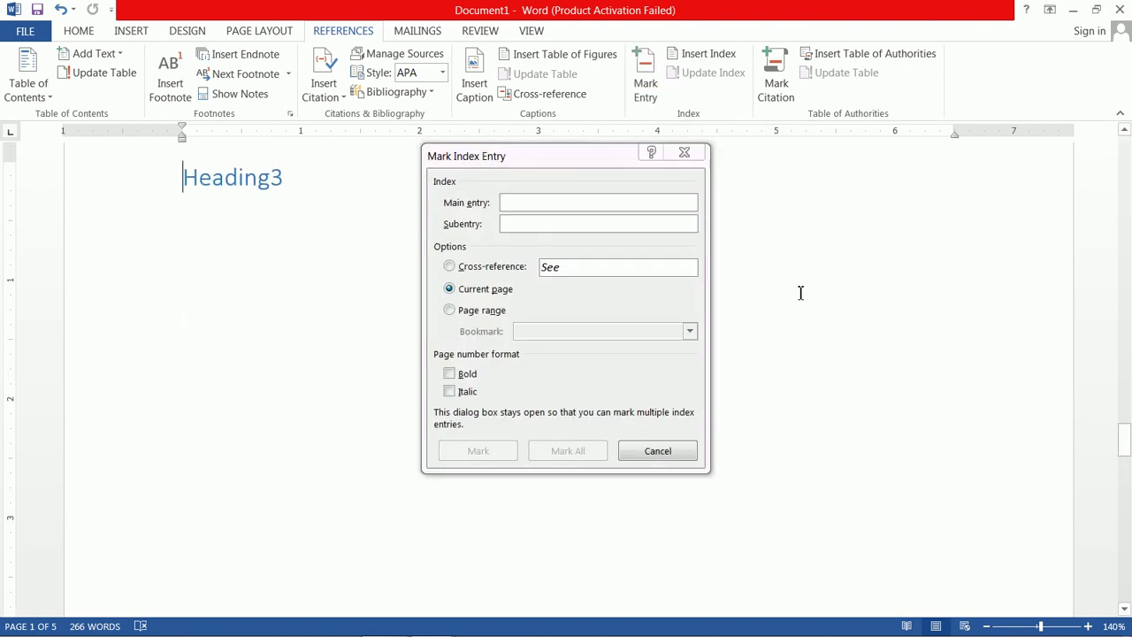
scroll(802, 290, "up", 10)
scroll(802, 285, "up", 10)
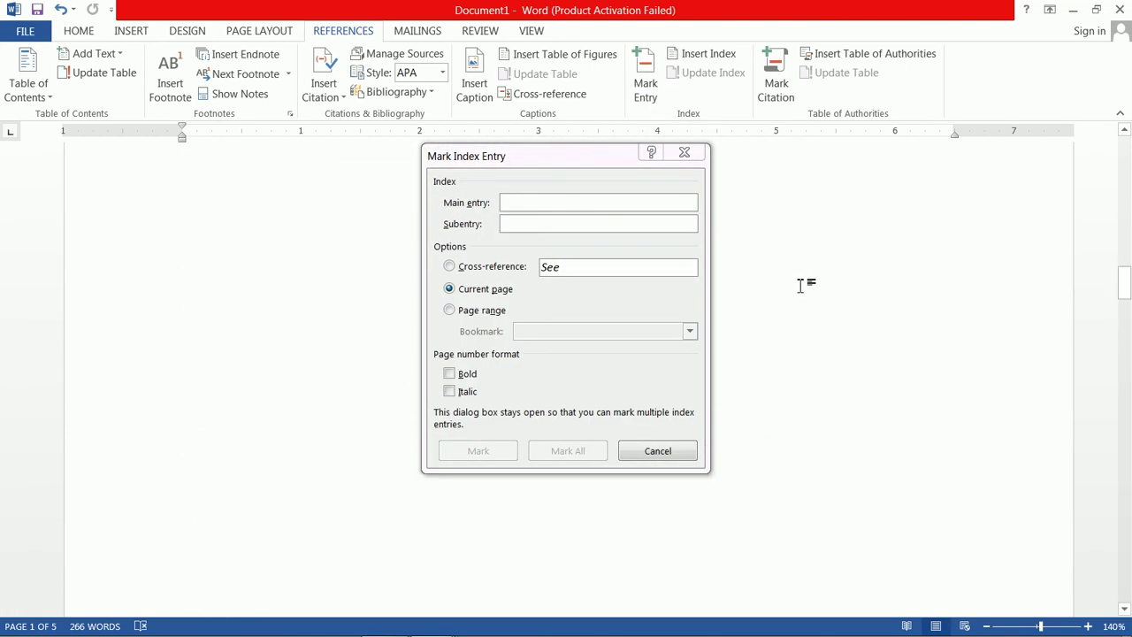
left_click_drag(597, 169, 882, 224)
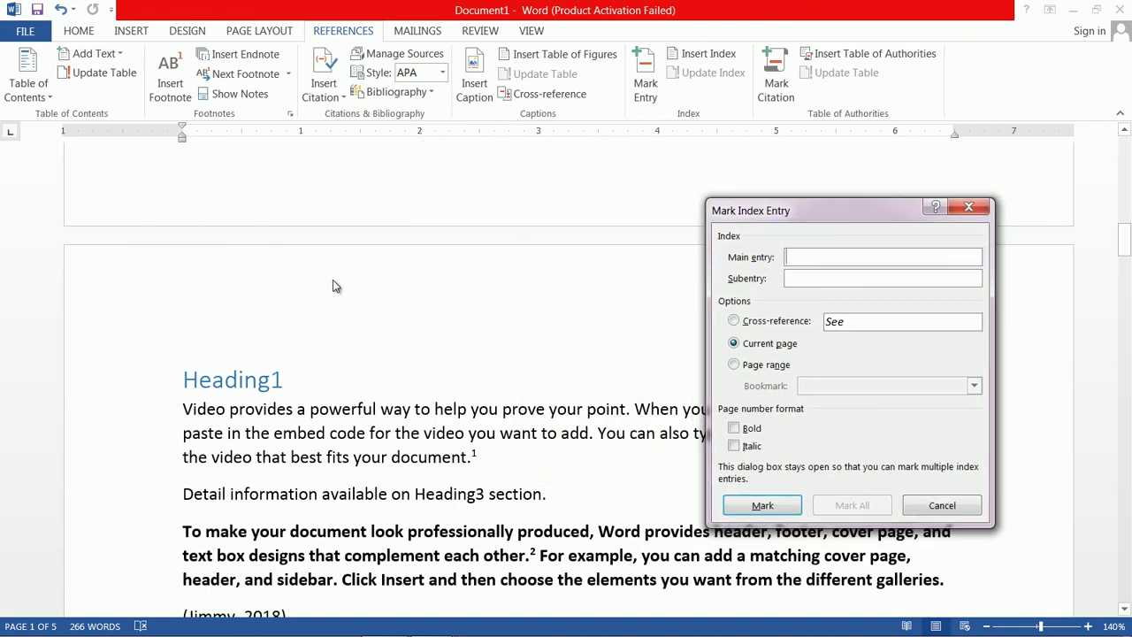
left_click(197, 413)
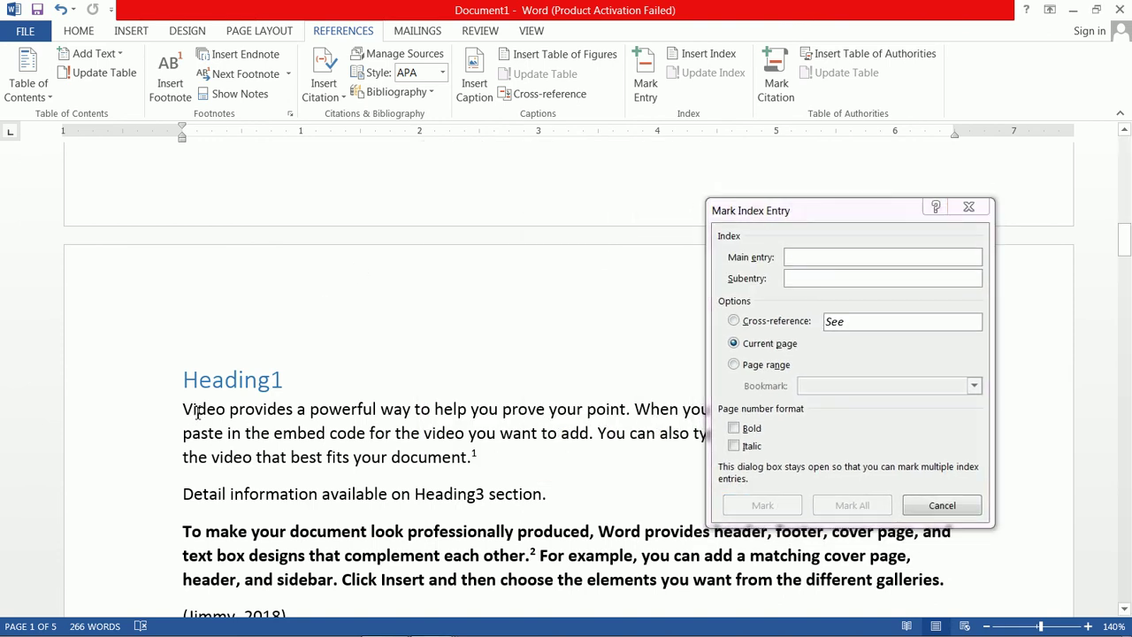
left_click_drag(186, 410, 229, 410)
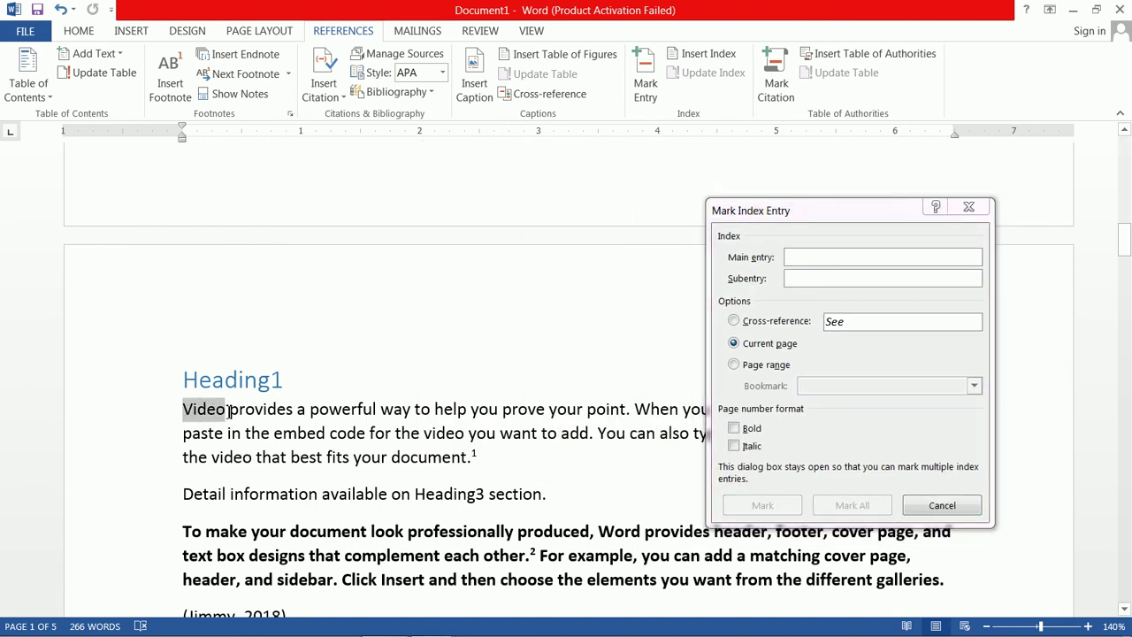
left_click(835, 256)
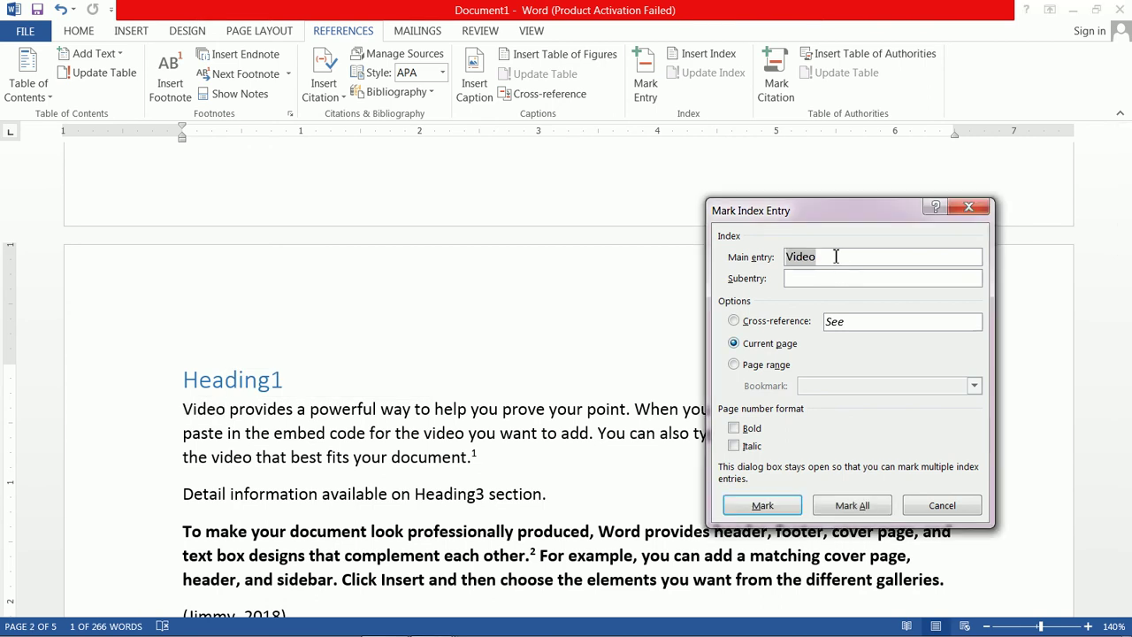
left_click(776, 512)
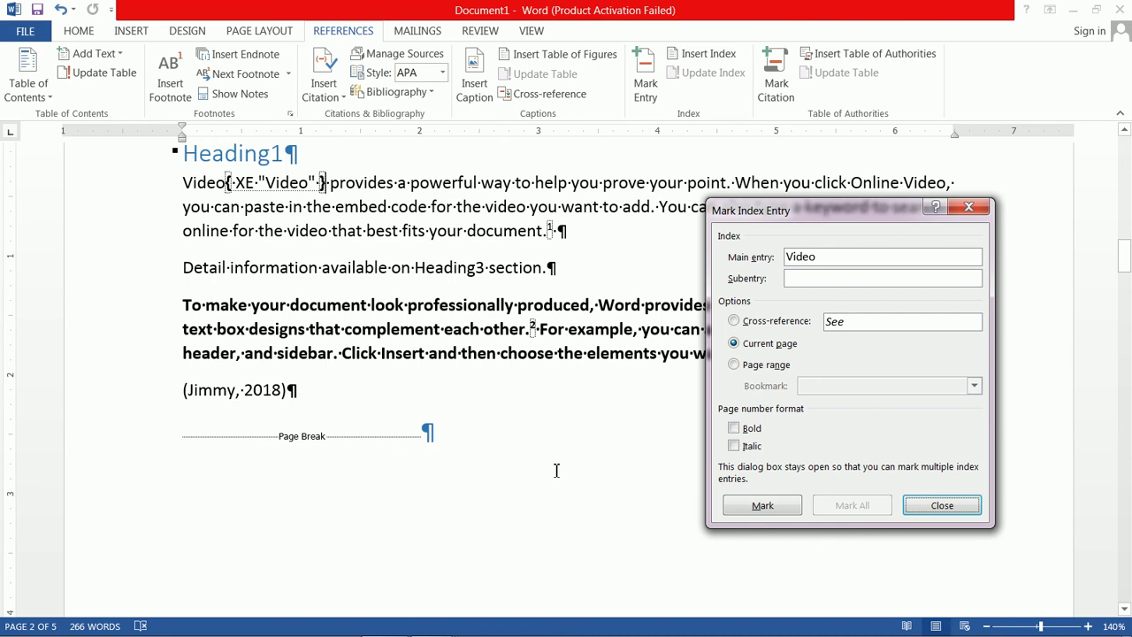
Step: Mark the word "powerful" in the first paragraph under Heading2 as a main index entry for the current page
left_click(545, 455)
scroll(545, 454, "down", 10)
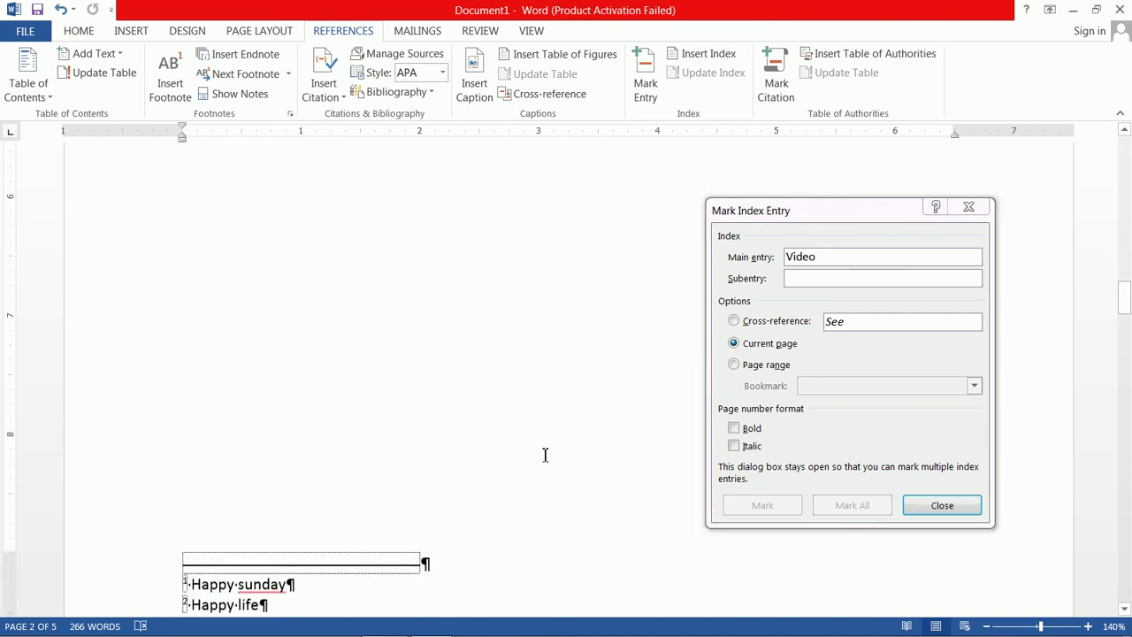
scroll(545, 454, "down", 3)
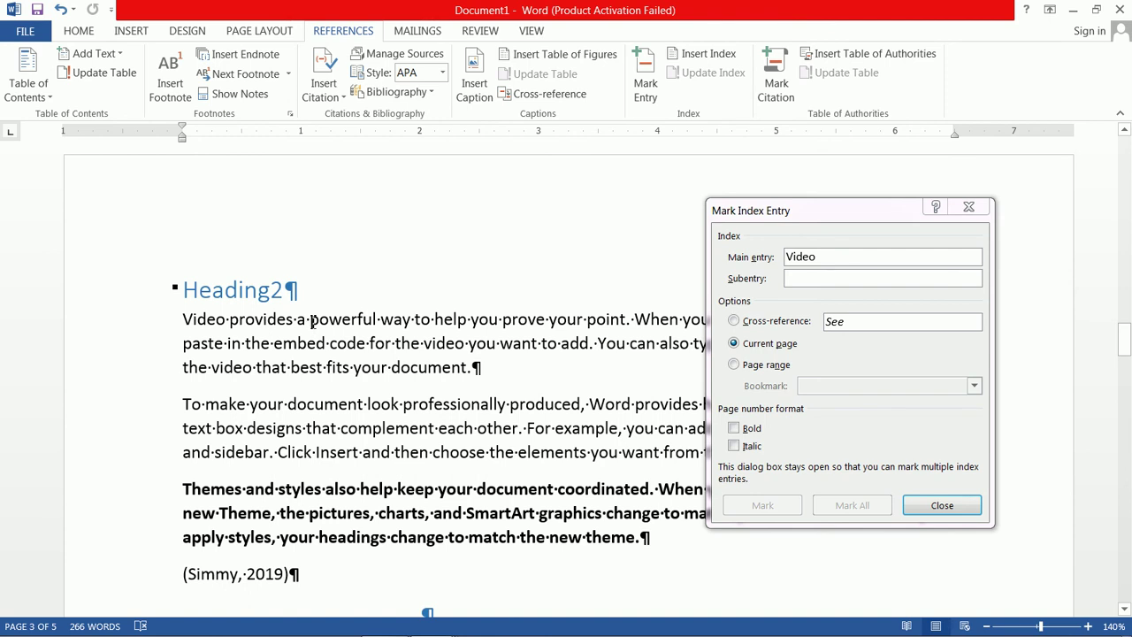
left_click_drag(311, 321, 378, 327)
left_click(872, 290)
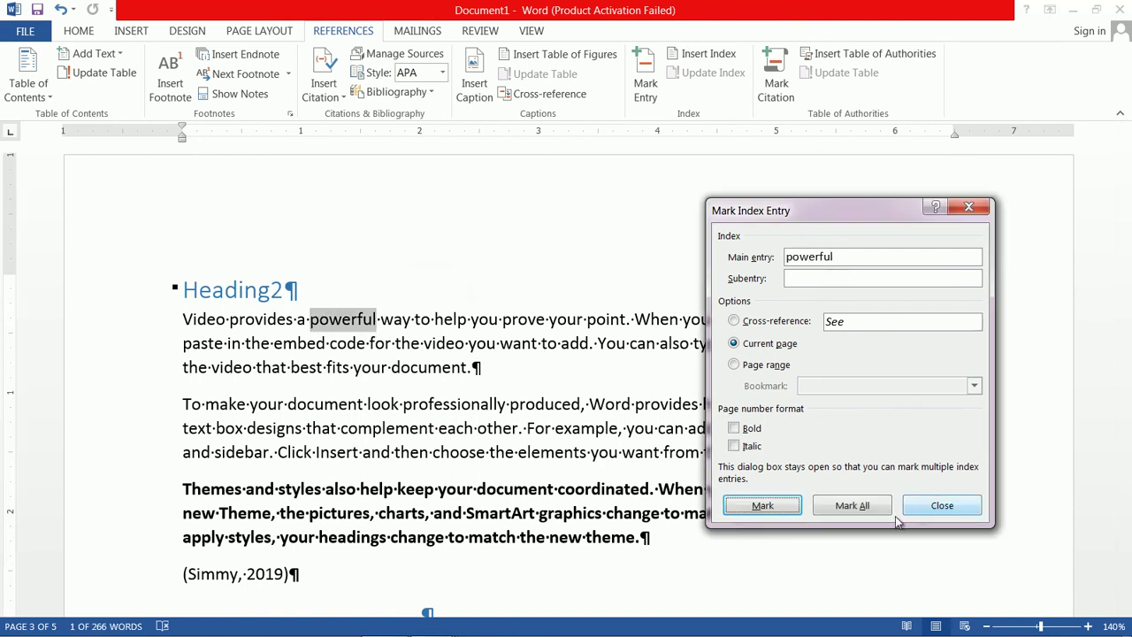
left_click(768, 512)
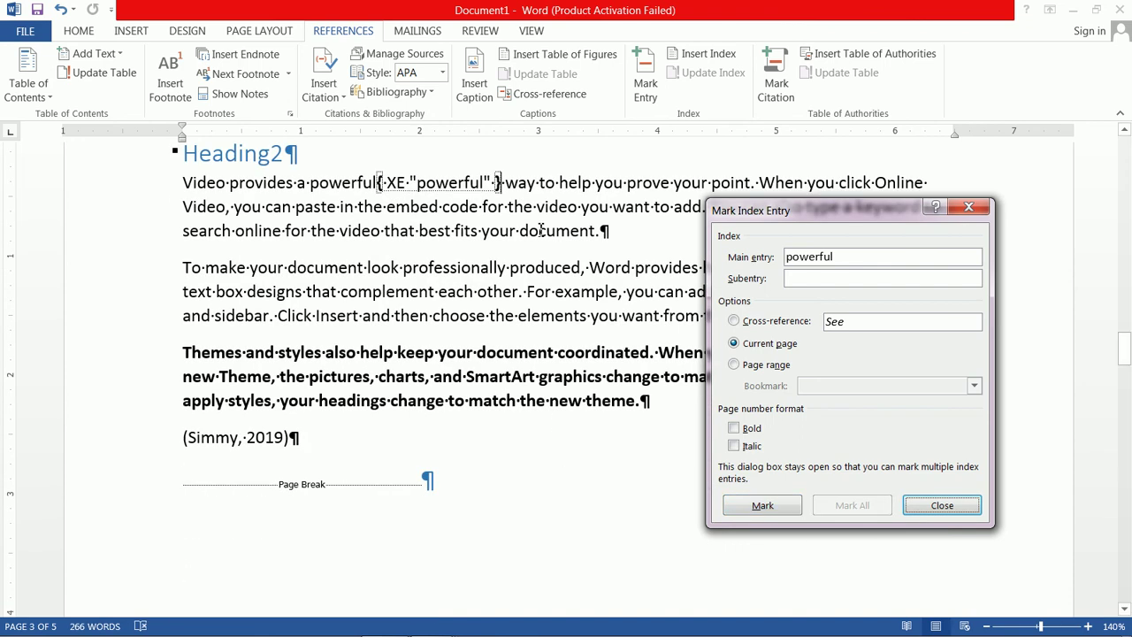
Step: Mark "search" in the first Heading2 paragraph as a main index entry and finish marking entries
left_click(189, 232)
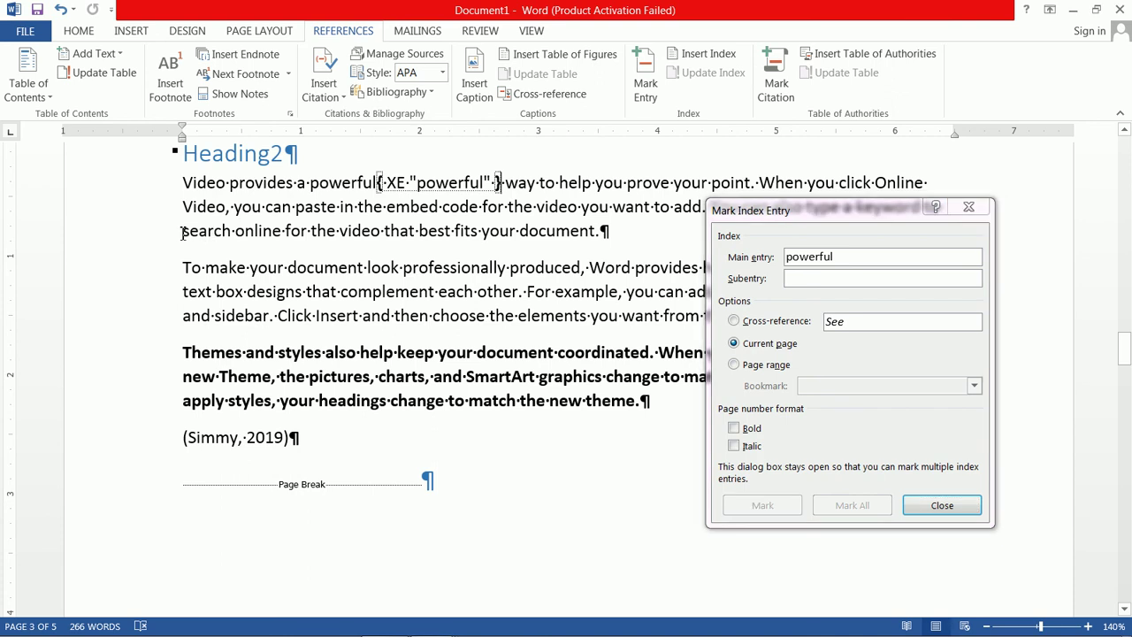
left_click_drag(184, 233, 232, 236)
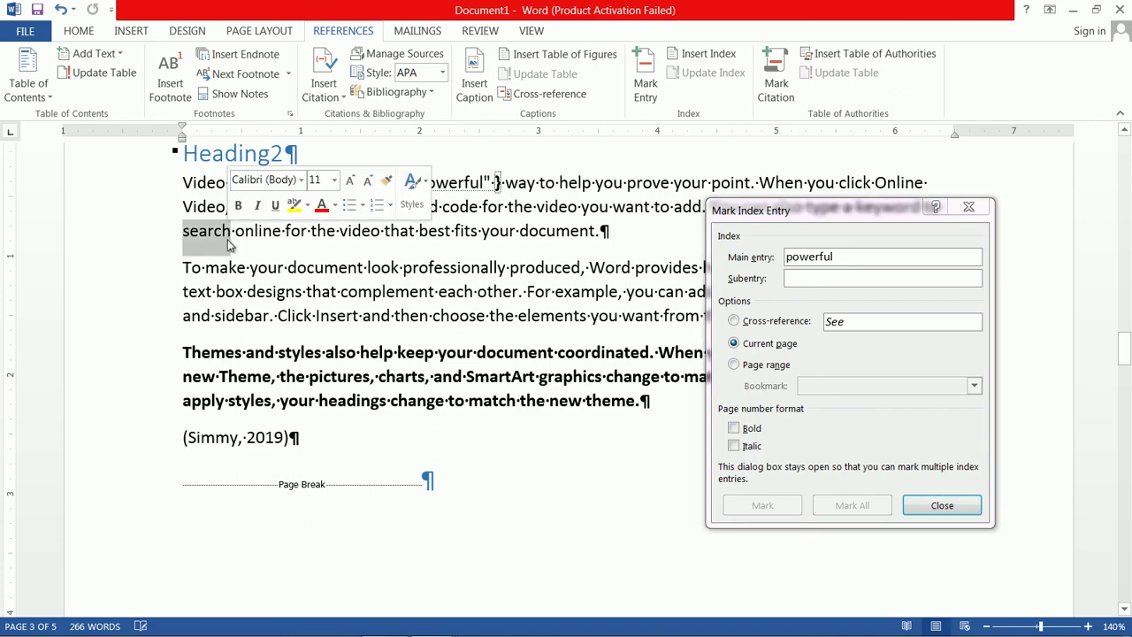
left_click(813, 262)
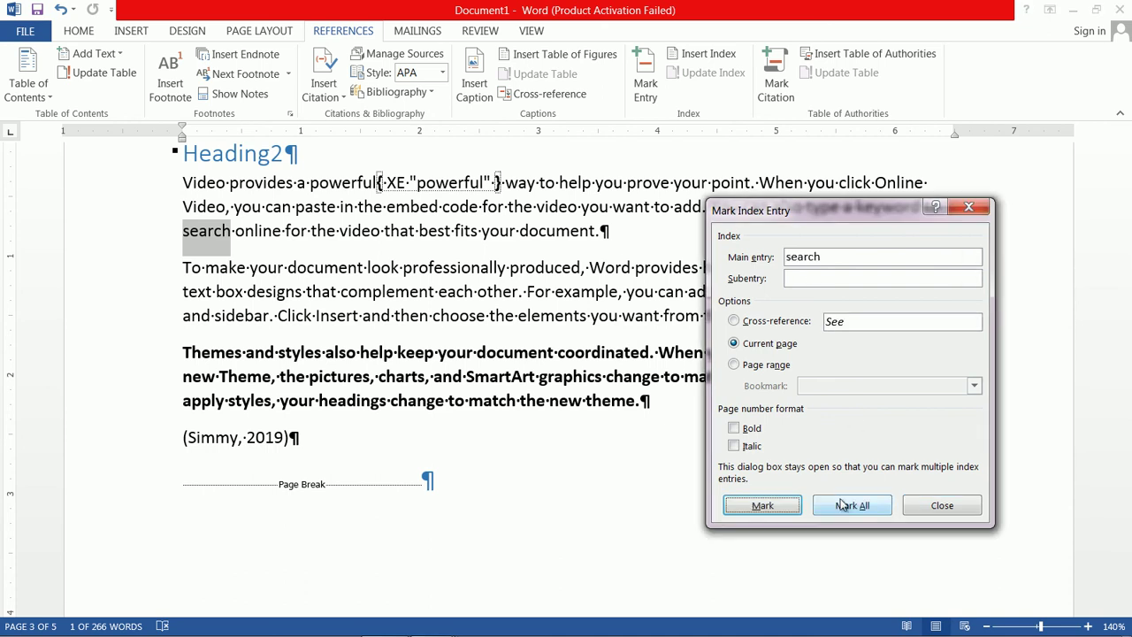
left_click(762, 506)
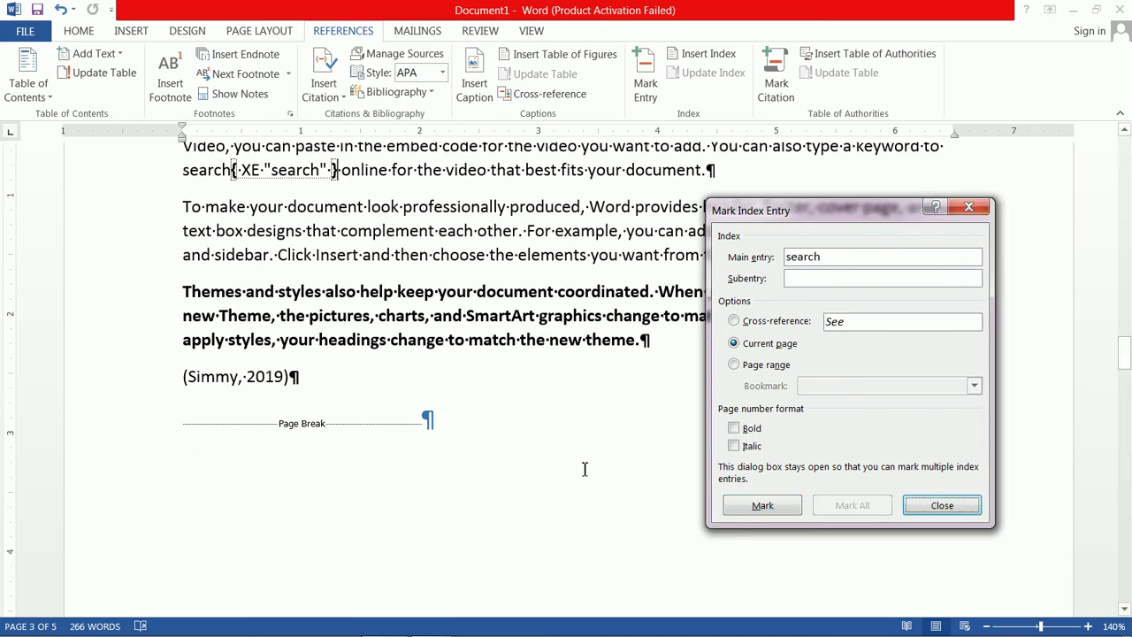
left_click(567, 456)
scroll(566, 456, "down", 10)
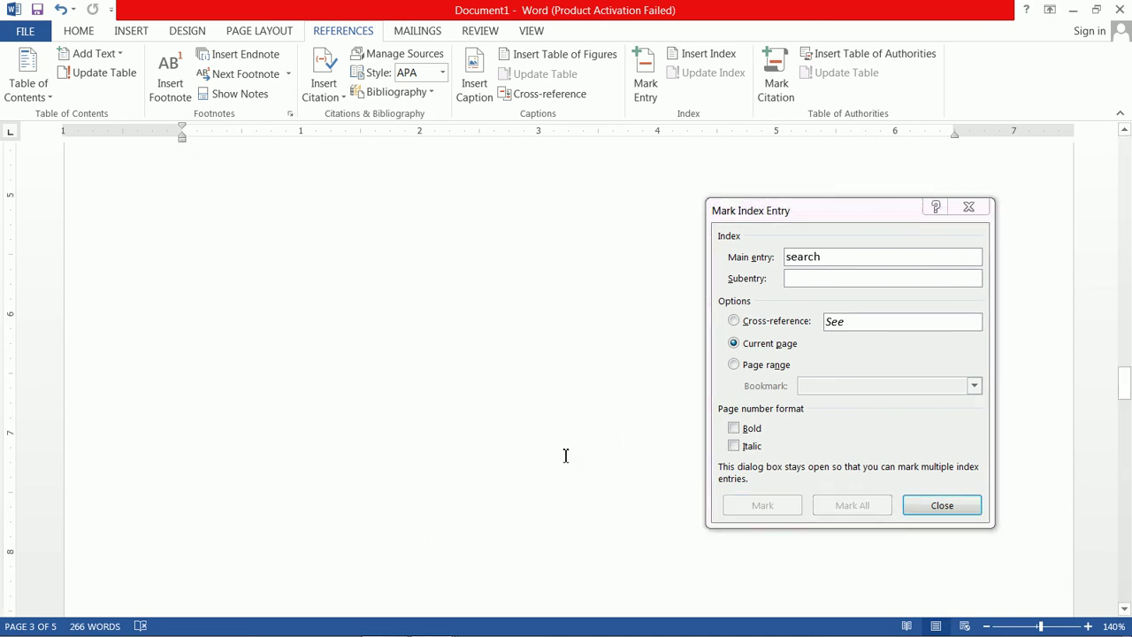
scroll(567, 456, "up", 3)
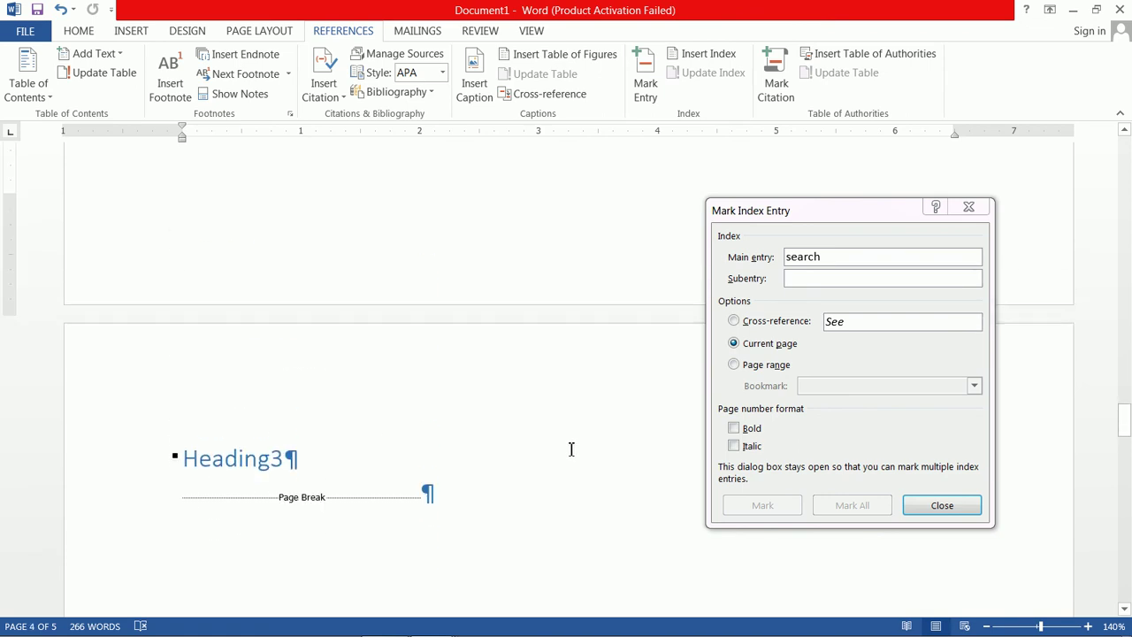
scroll(478, 470, "up", 1)
scroll(478, 470, "down", 3)
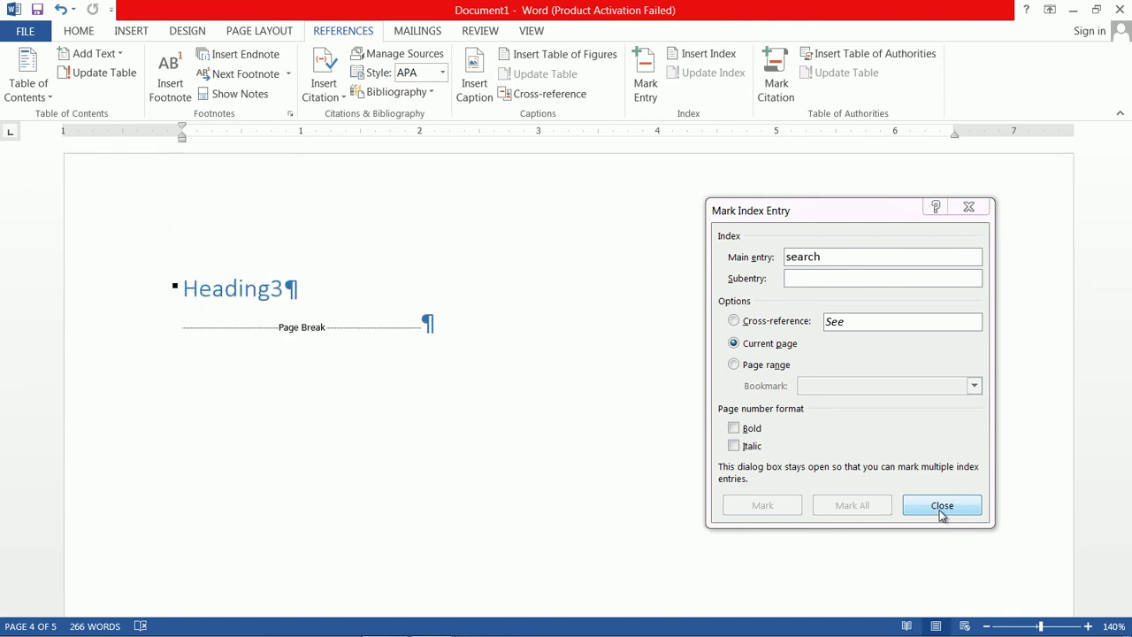
left_click(950, 505)
left_click(943, 505)
Step: Insert a blank page at the end of the document, after the references list
scroll(715, 475, "down", 5)
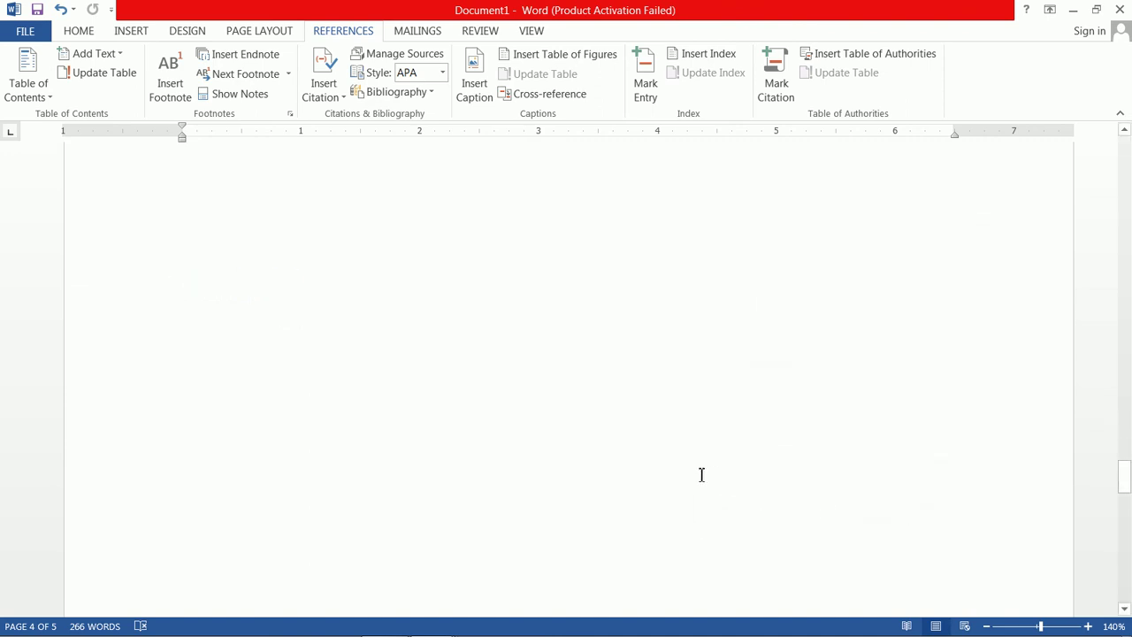
scroll(684, 469, "down", 8)
scroll(675, 468, "up", 4)
scroll(645, 464, "down", 3)
scroll(615, 458, "down", 2)
scroll(425, 381, "up", 4)
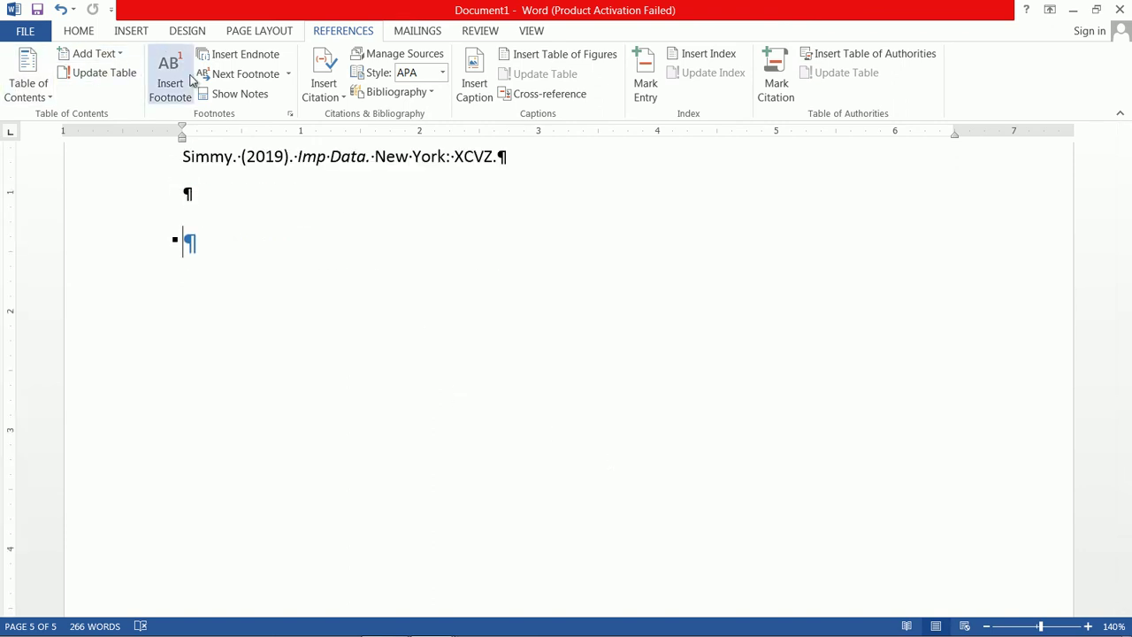
left_click(126, 32)
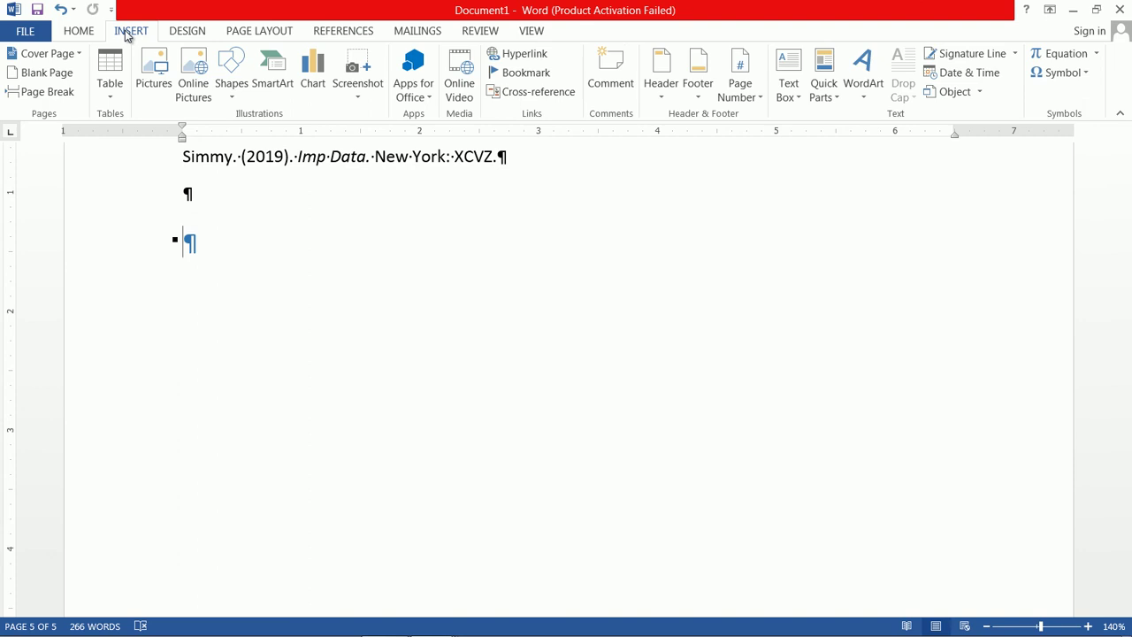
left_click(40, 76)
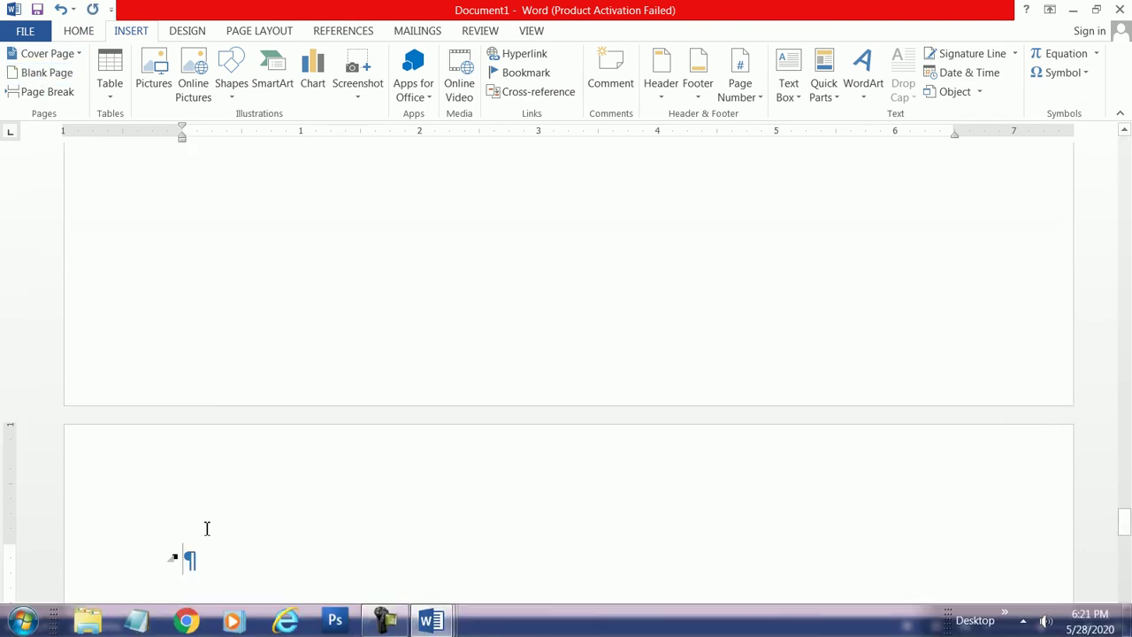
Step: Hide the paragraph and formatting marks and check the text back on the Heading2 page
left_click(80, 31)
left_click(517, 67)
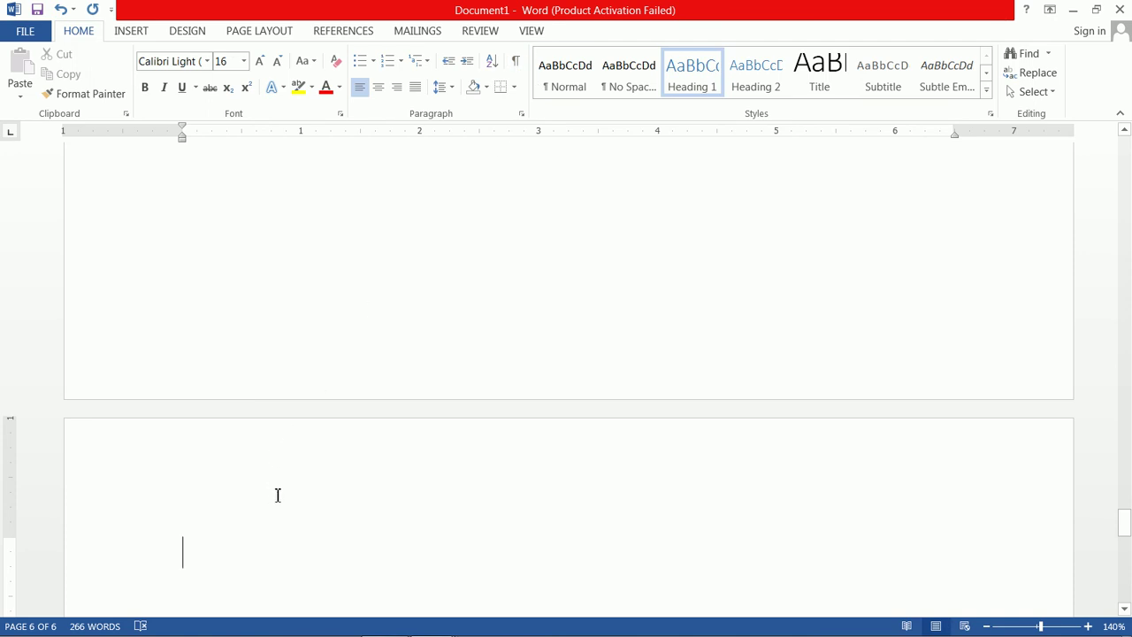
scroll(345, 493, "up", 1)
scroll(472, 323, "up", 15)
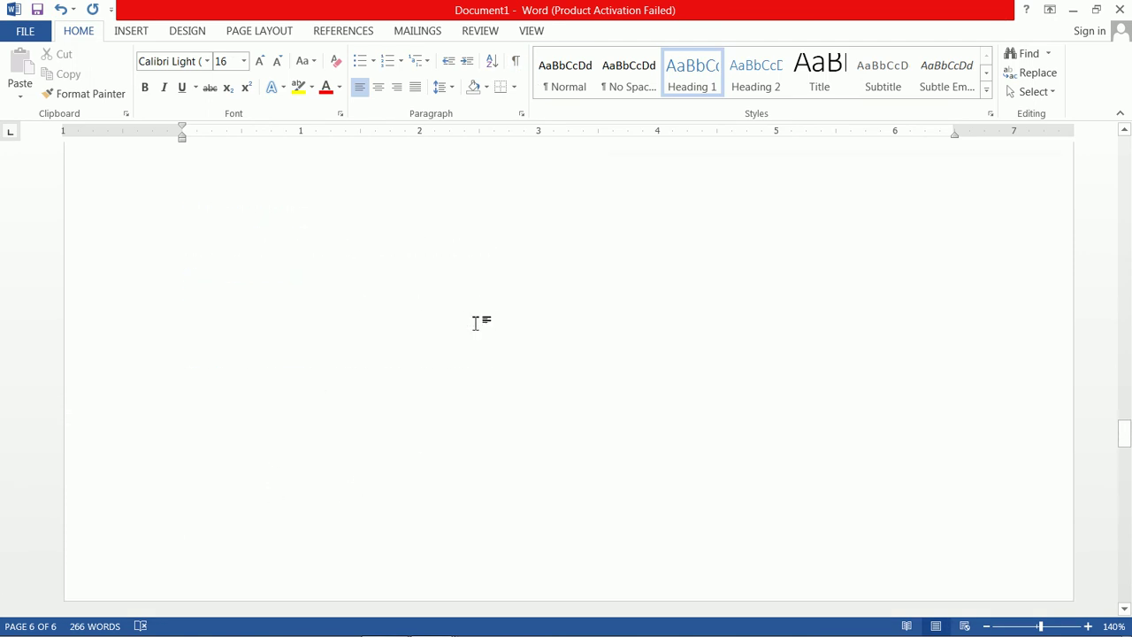
scroll(475, 323, "up", 15)
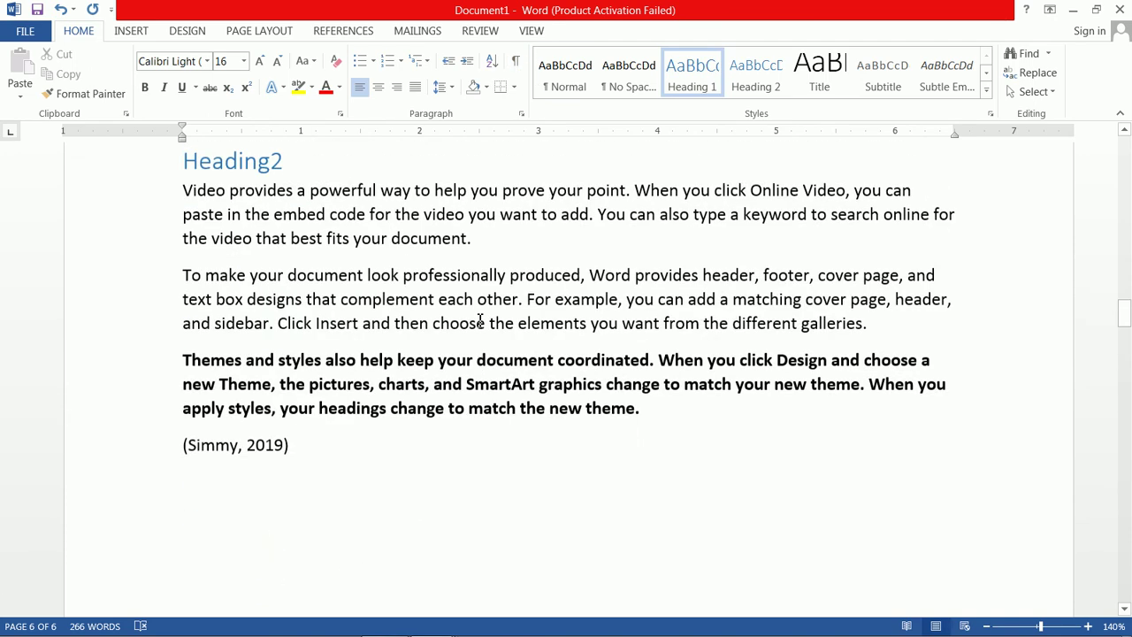
Step: Insert an index on the blank last page, using the indented type, two columns and the From template format
scroll(475, 323, "down", 15)
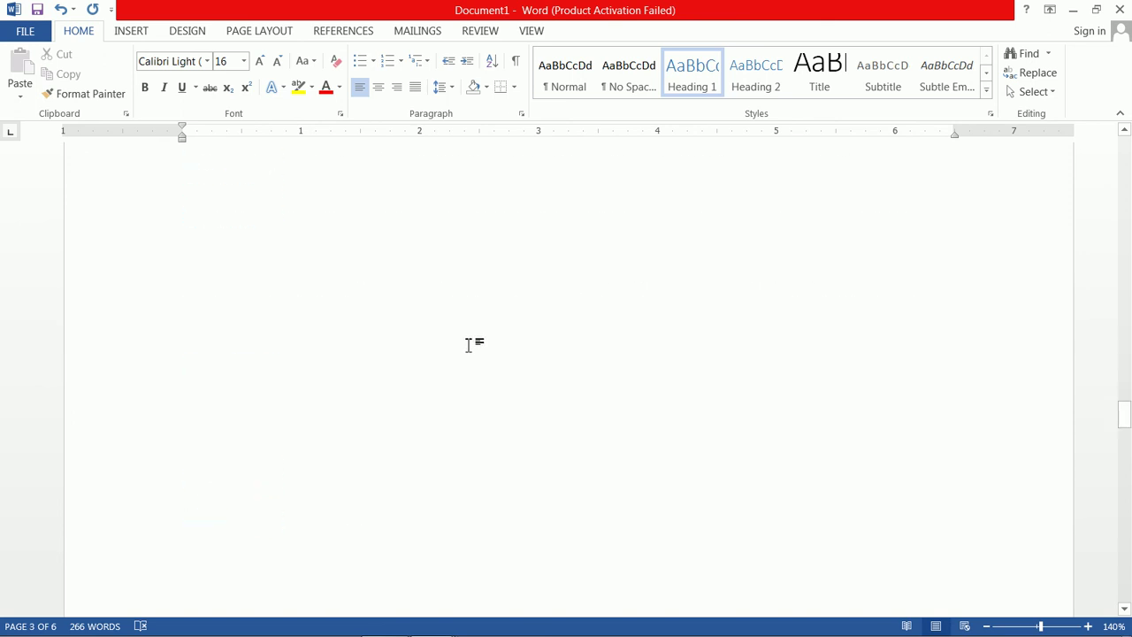
scroll(471, 346, "down", 10)
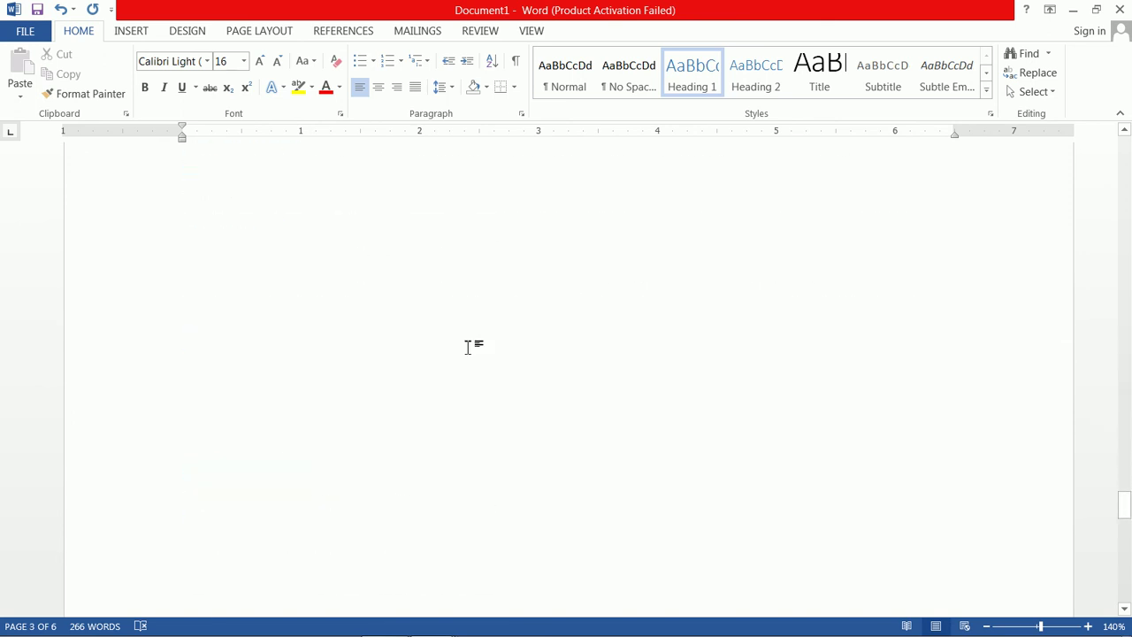
scroll(468, 346, "down", 4)
scroll(468, 346, "up", 3)
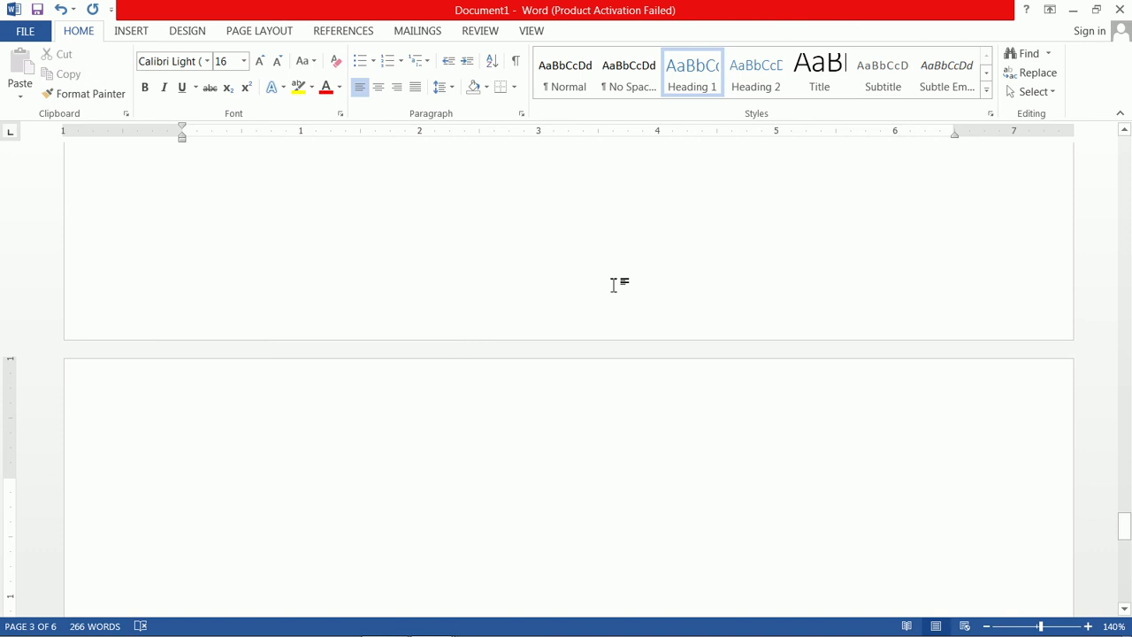
left_click(365, 32)
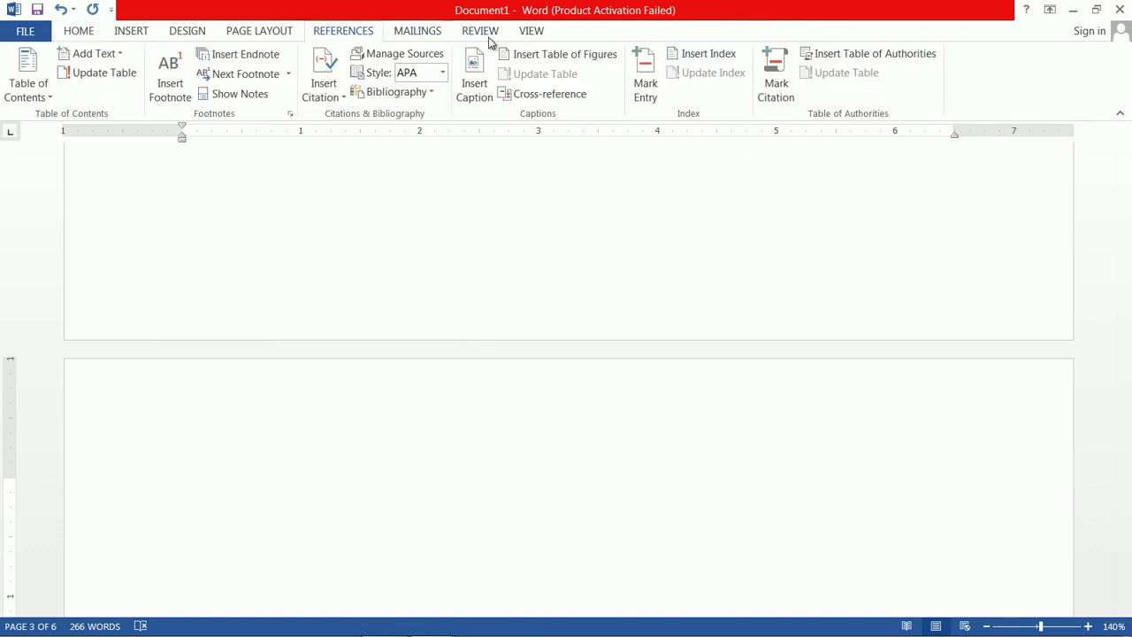
left_click(719, 59)
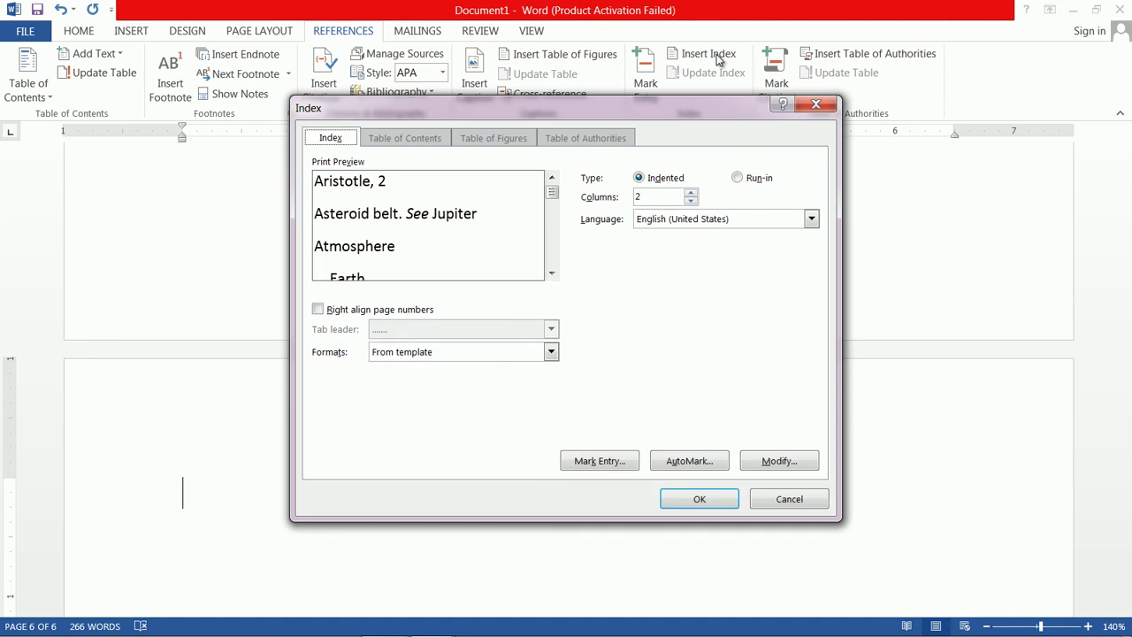
left_click(713, 500)
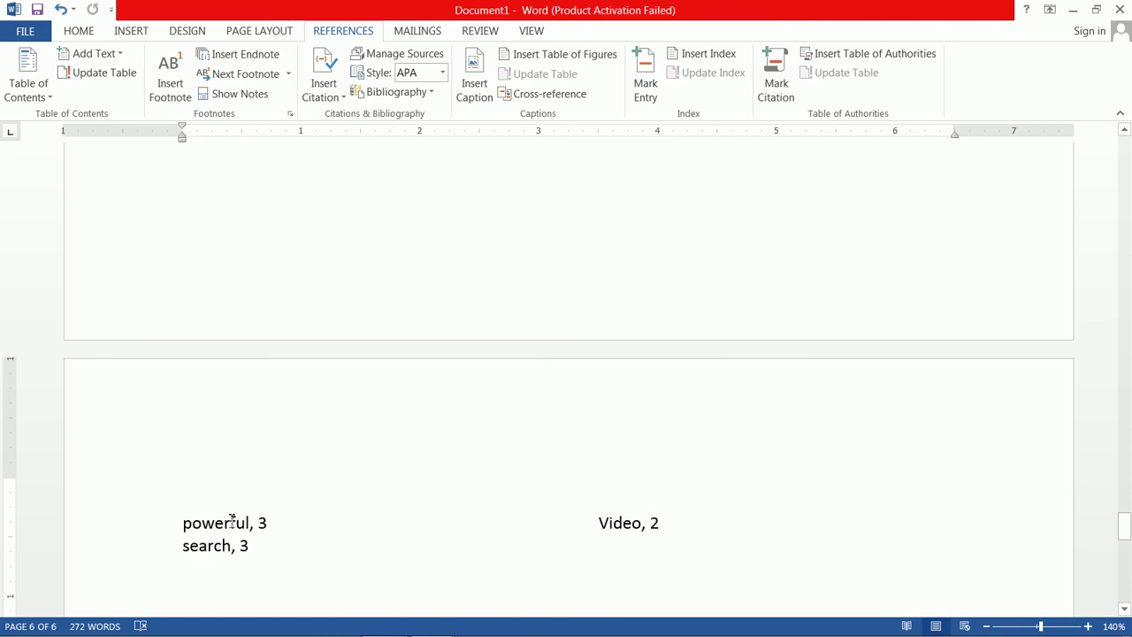
left_click(250, 547)
left_click(329, 563)
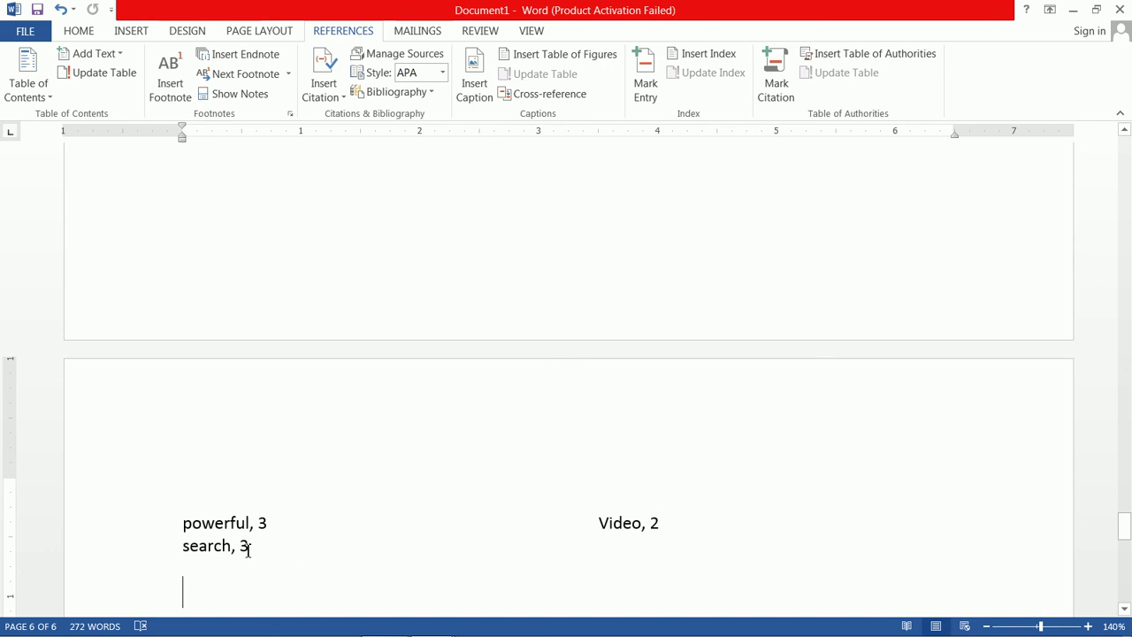